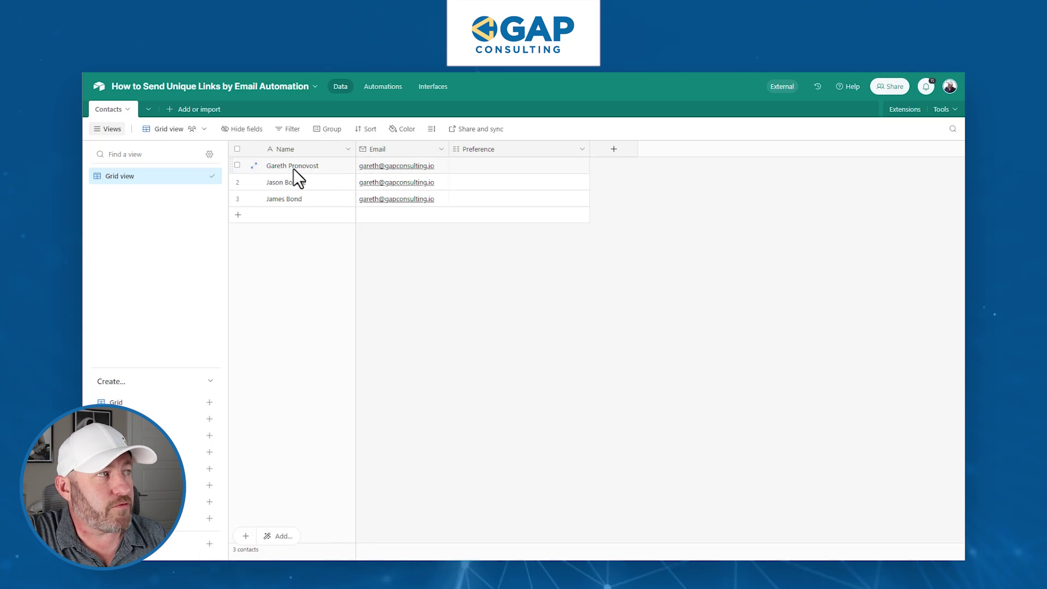
# Examine the Name, Email and Preference fields of the records in the Contacts table, including the selectable preference options.
pyautogui.moveTo(294, 169); pyautogui.dragTo(296, 206)
pyautogui.click(310, 204)
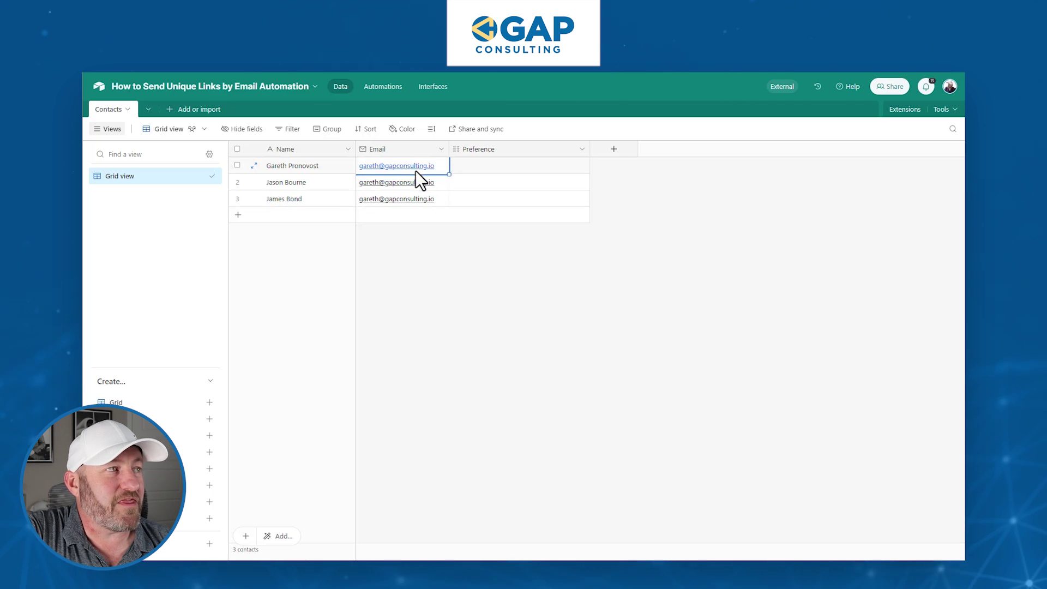
pyautogui.moveTo(416, 171); pyautogui.dragTo(421, 195)
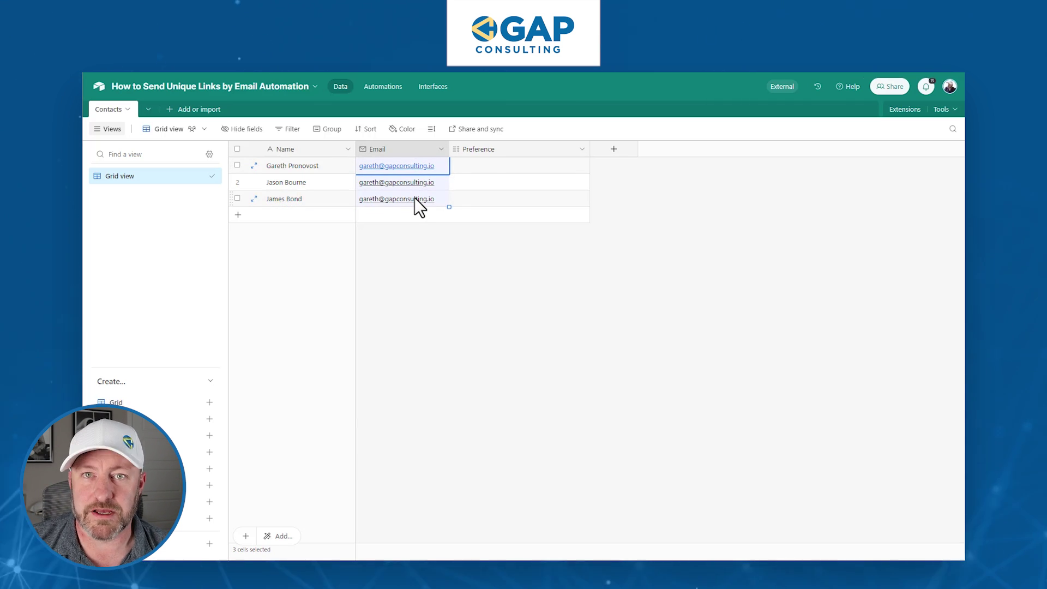
pyautogui.click(480, 167)
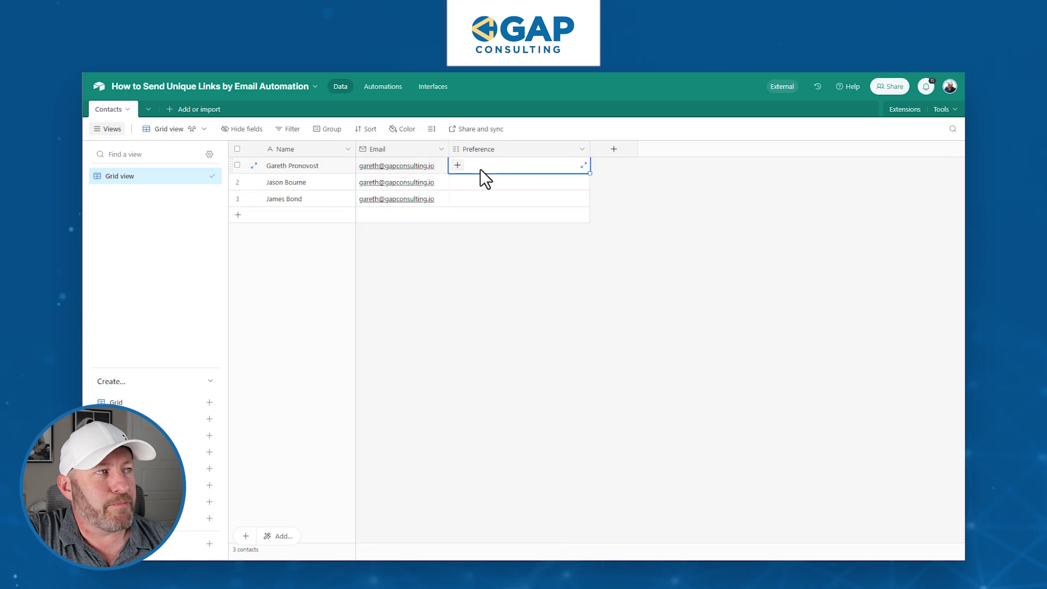
pyautogui.click(457, 166)
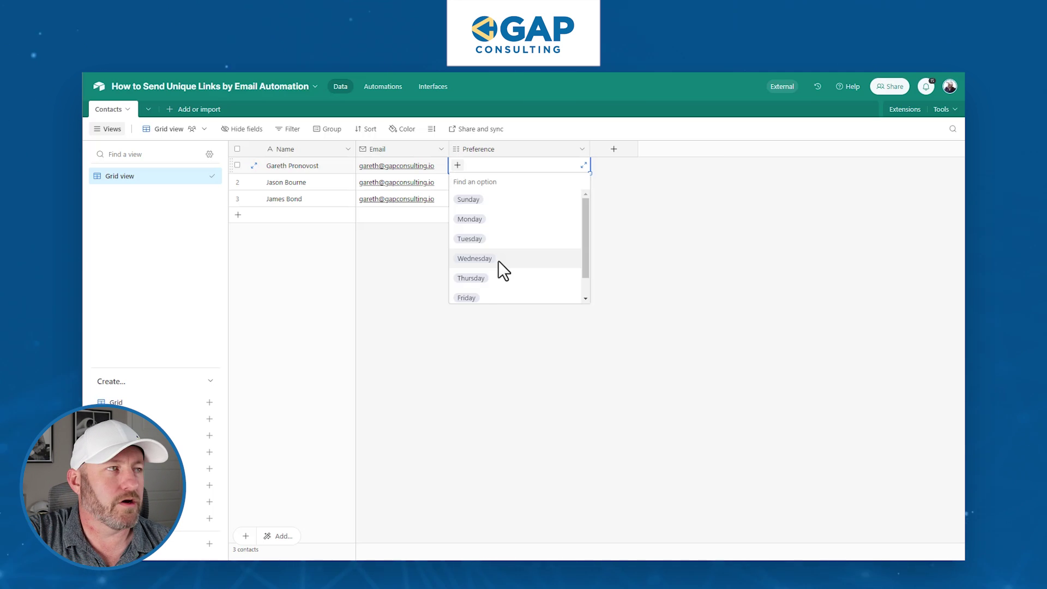
pyautogui.click(607, 257)
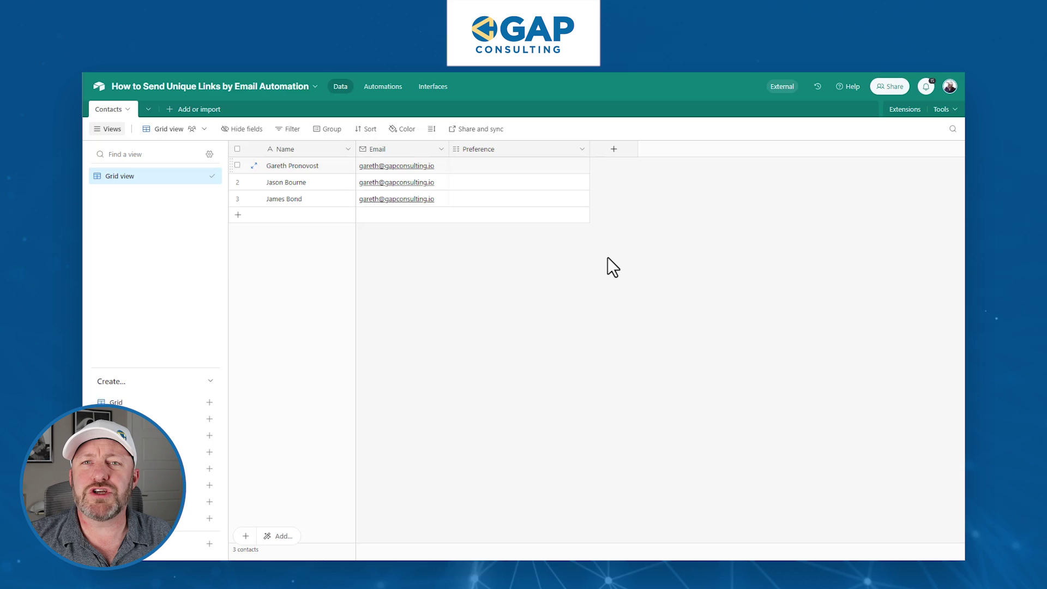
pyautogui.click(306, 168)
pyautogui.click(311, 180)
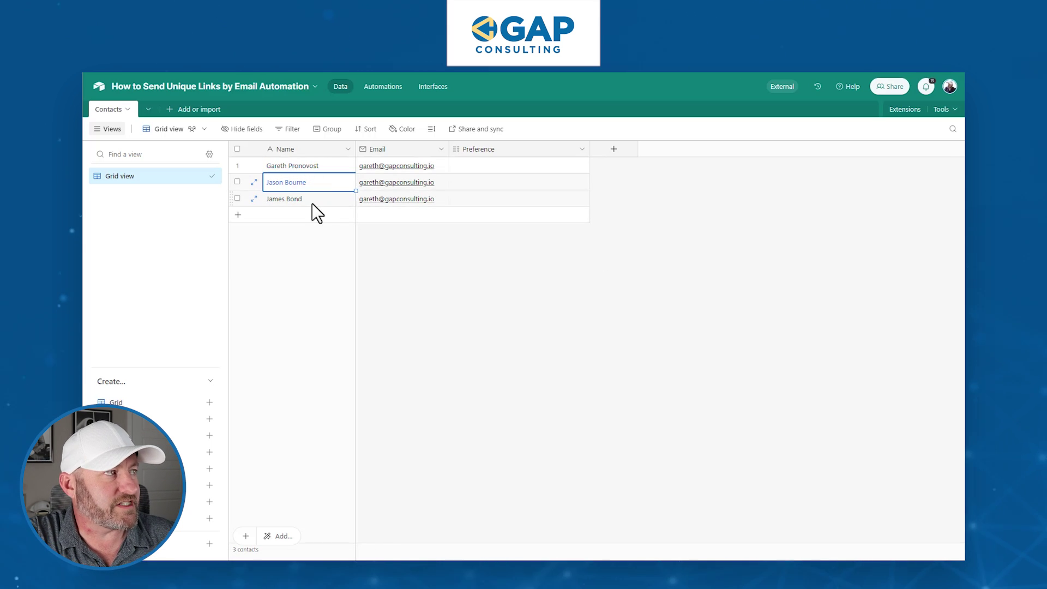
pyautogui.click(312, 202)
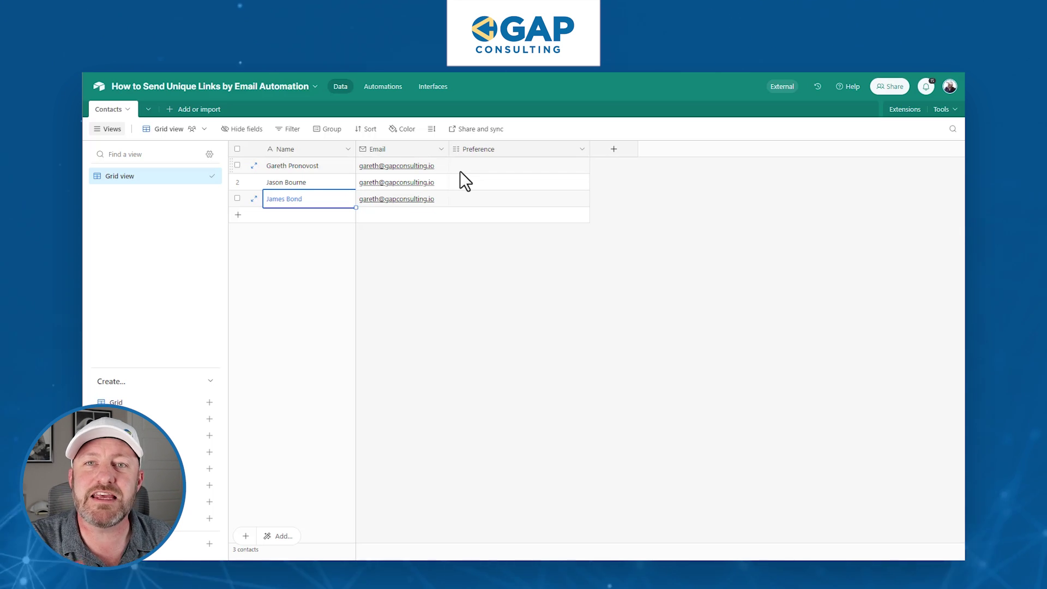
# Switch to Fillout and start a new form connected to Airtable, using the Coral theme.
pyautogui.click(607, 133)
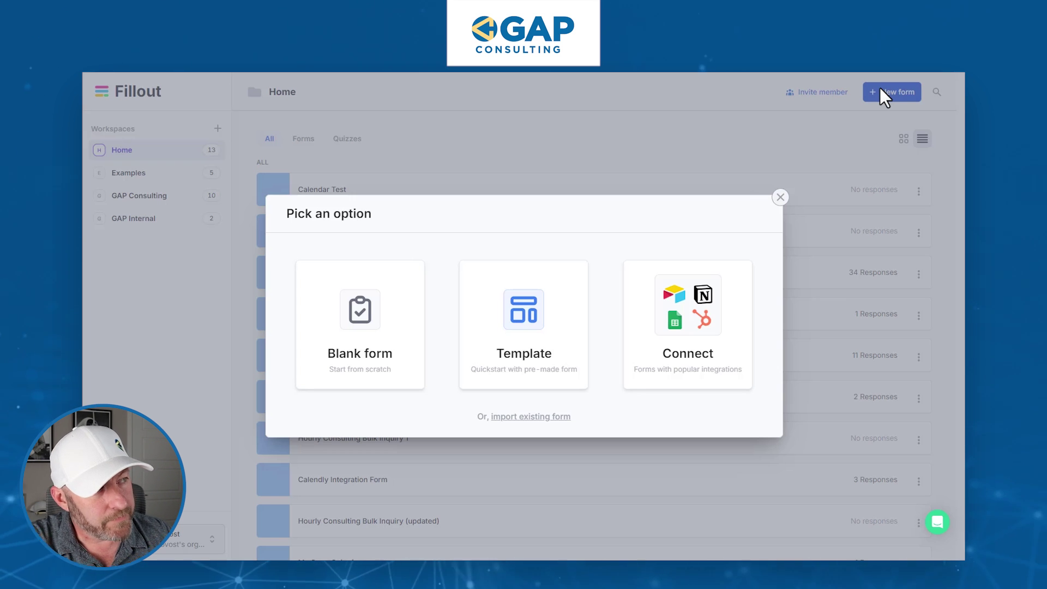
pyautogui.click(643, 329)
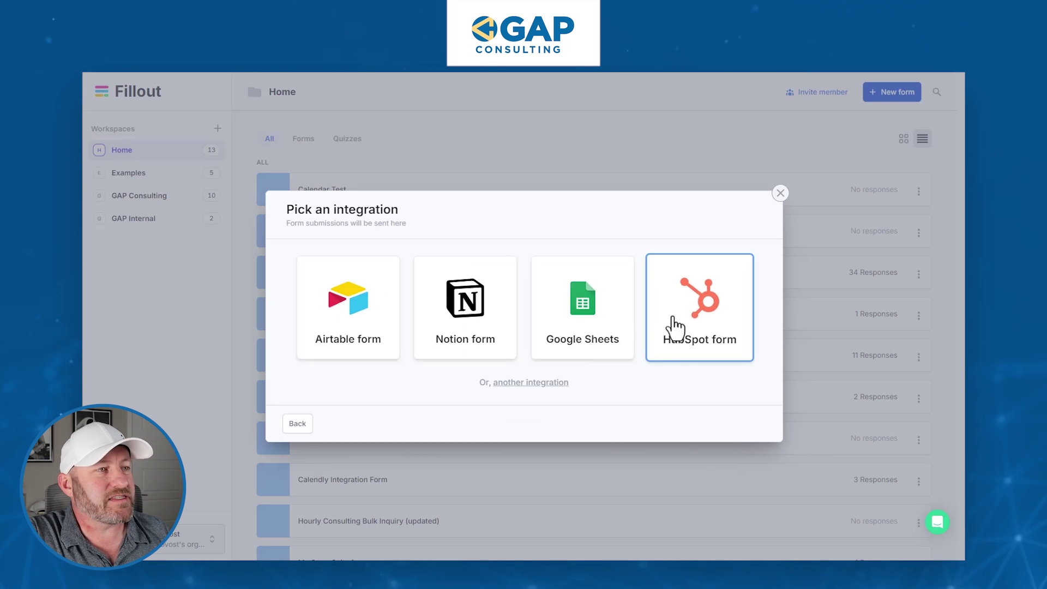
pyautogui.click(345, 340)
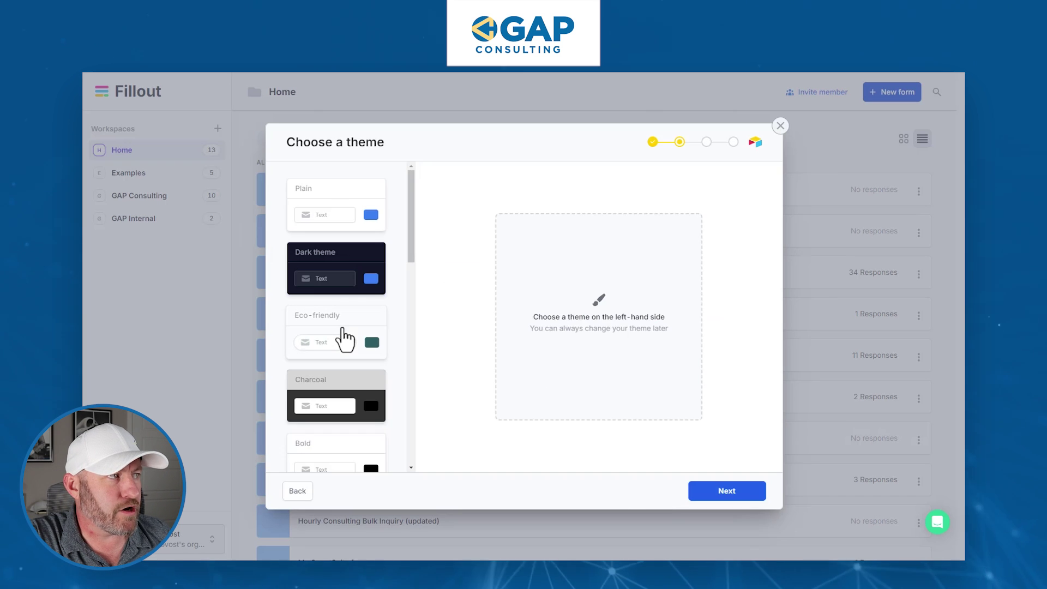
pyautogui.scroll(-4, 339, 382)
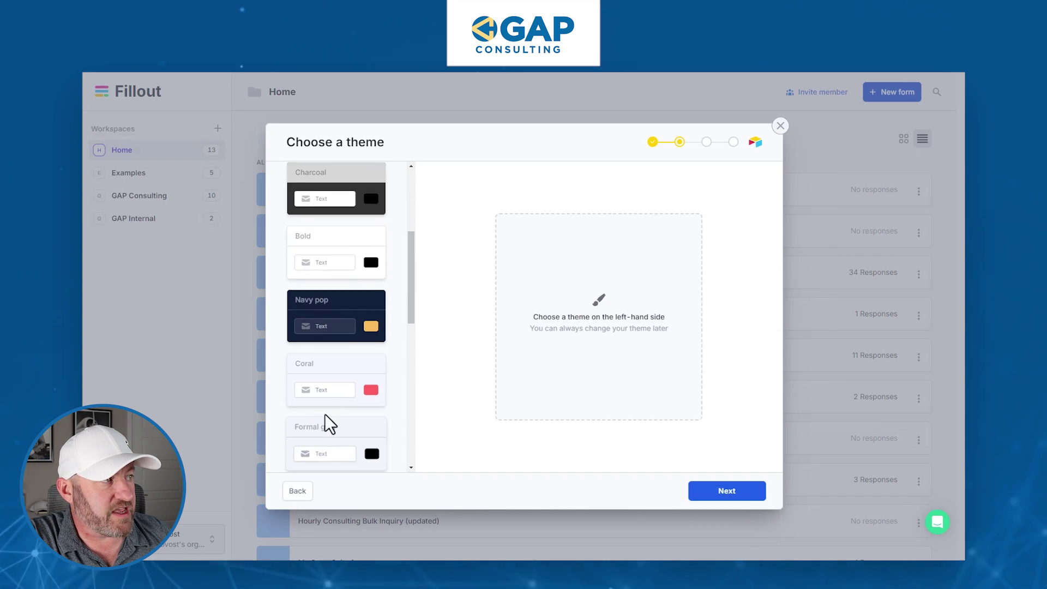
pyautogui.click(330, 391)
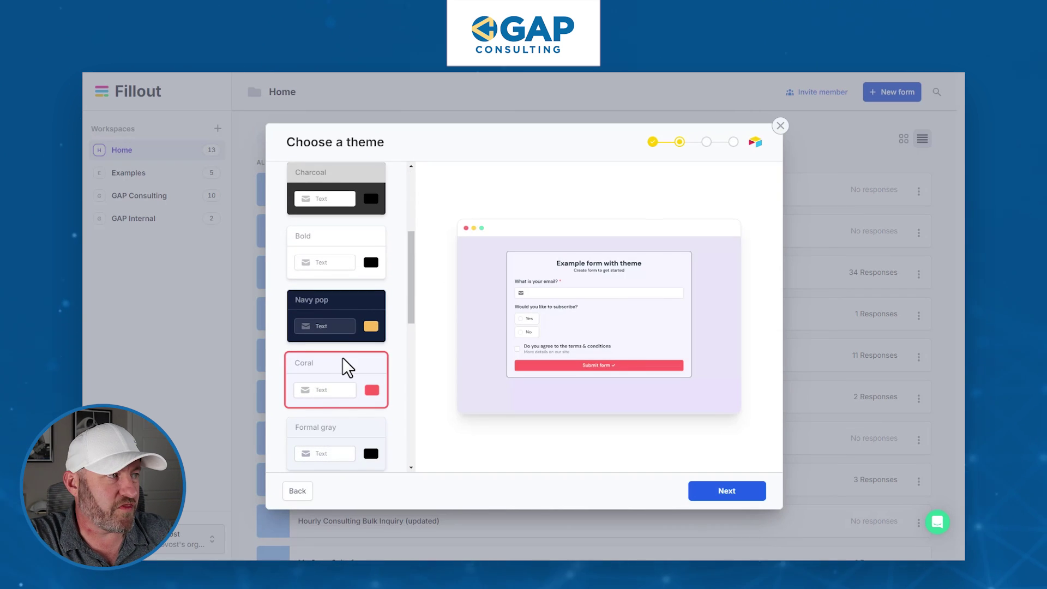
pyautogui.click(736, 495)
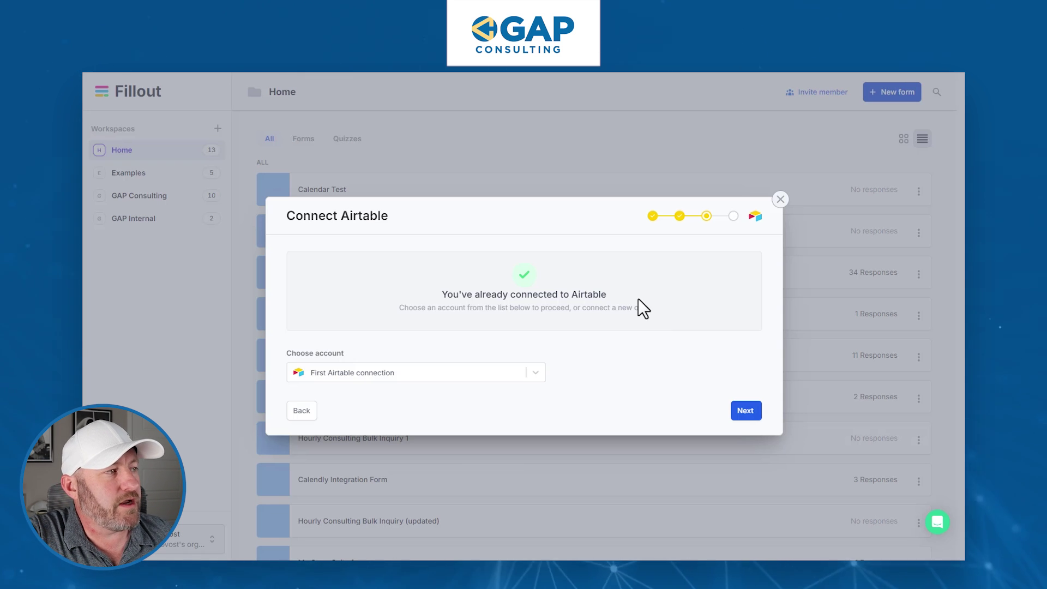
# Use the First Airtable connection and store responses in the Contacts table of the "How to Send Unique Links by Email Automation" base.
pyautogui.click(442, 373)
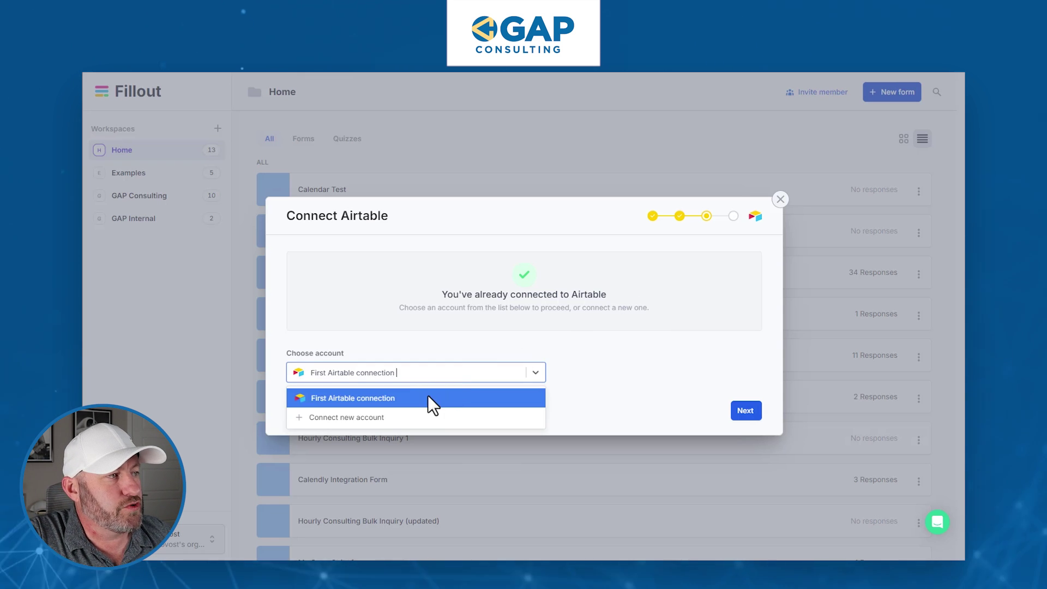
pyautogui.click(428, 397)
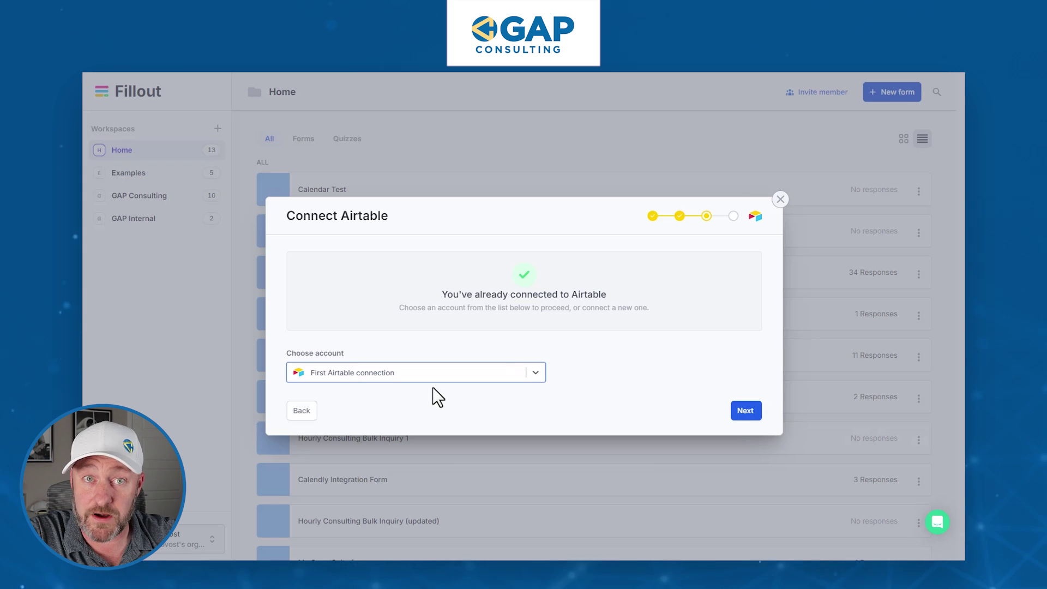
pyautogui.click(745, 411)
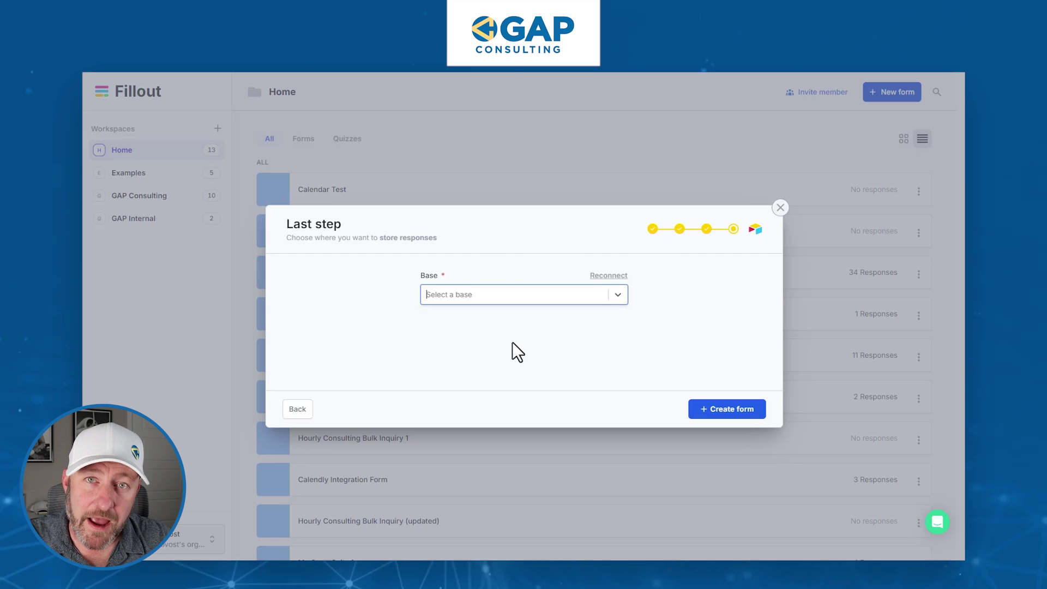
pyautogui.click(452, 294)
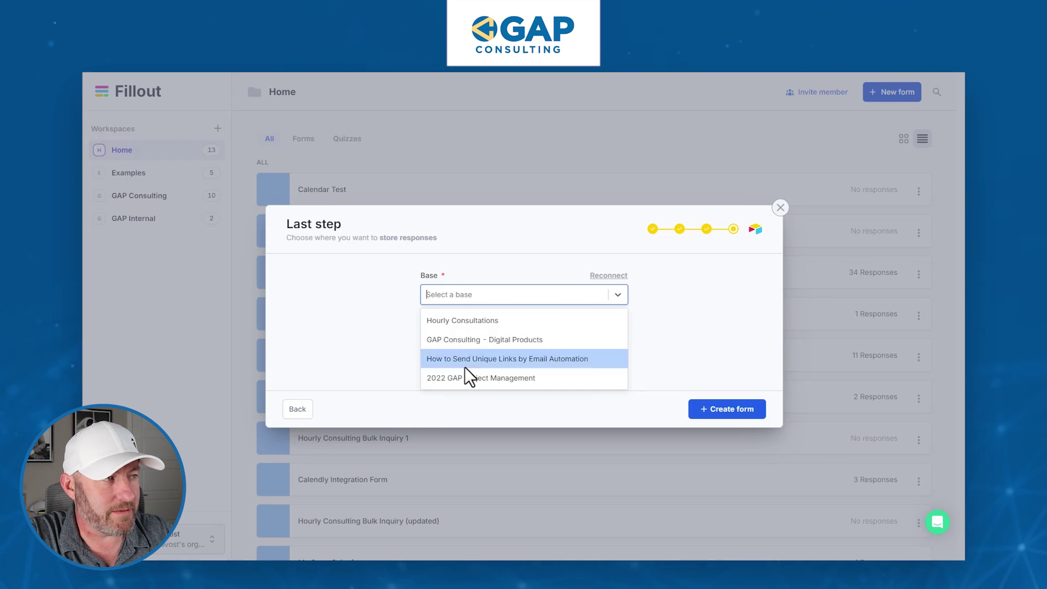
pyautogui.click(464, 366)
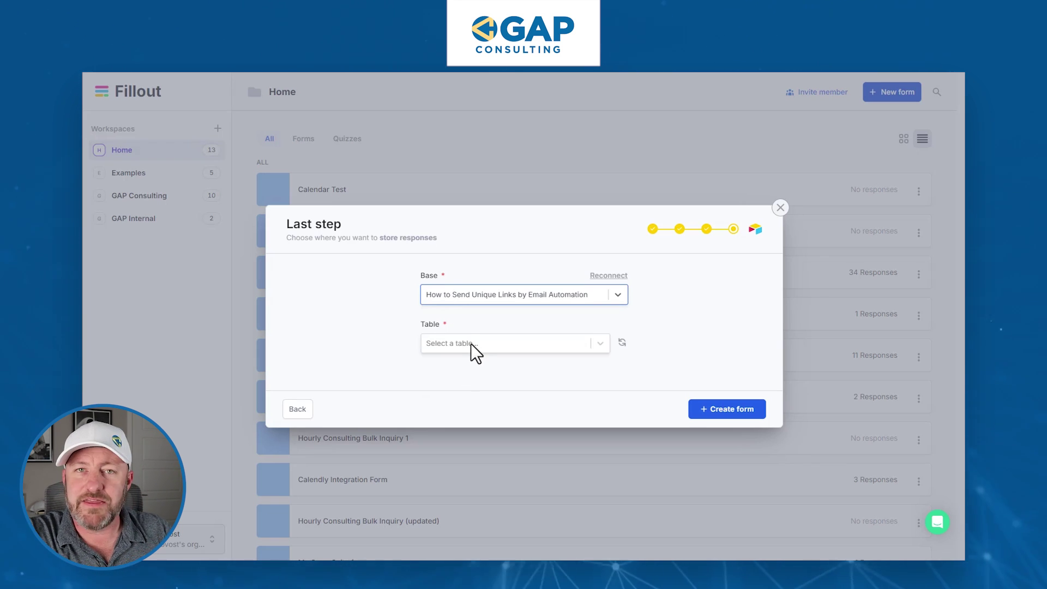
pyautogui.click(470, 343)
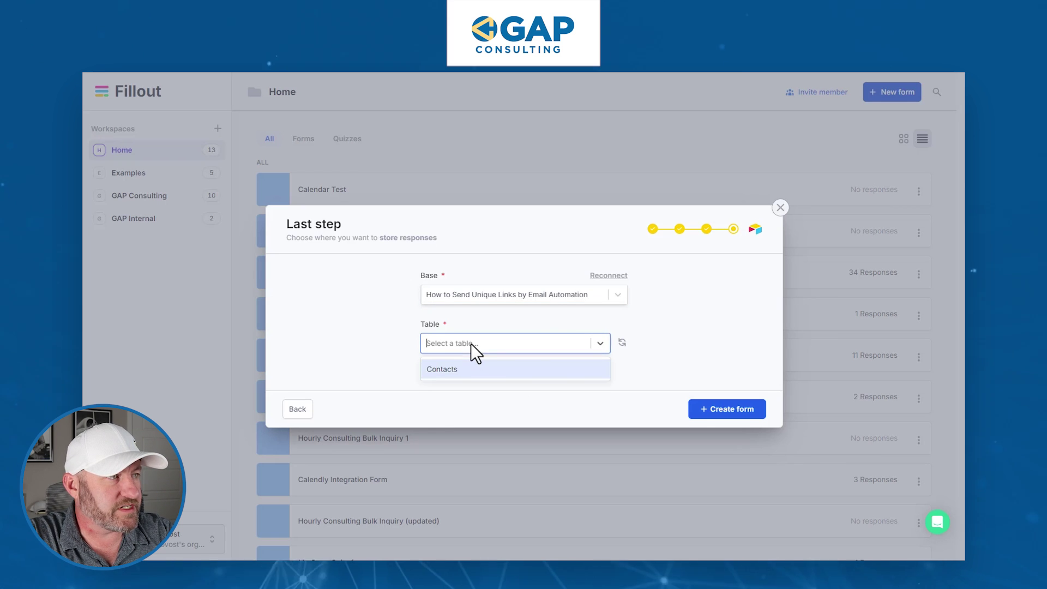
pyautogui.click(456, 369)
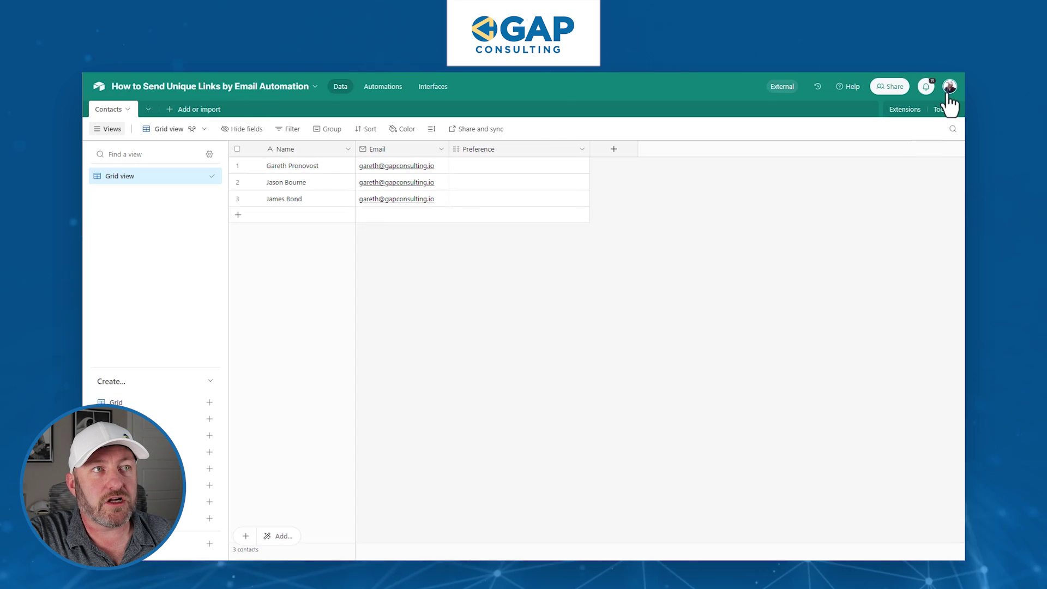
# Switch to Airtable and review which bases the Fillout third-party integration is allowed to access.
pyautogui.click(948, 91)
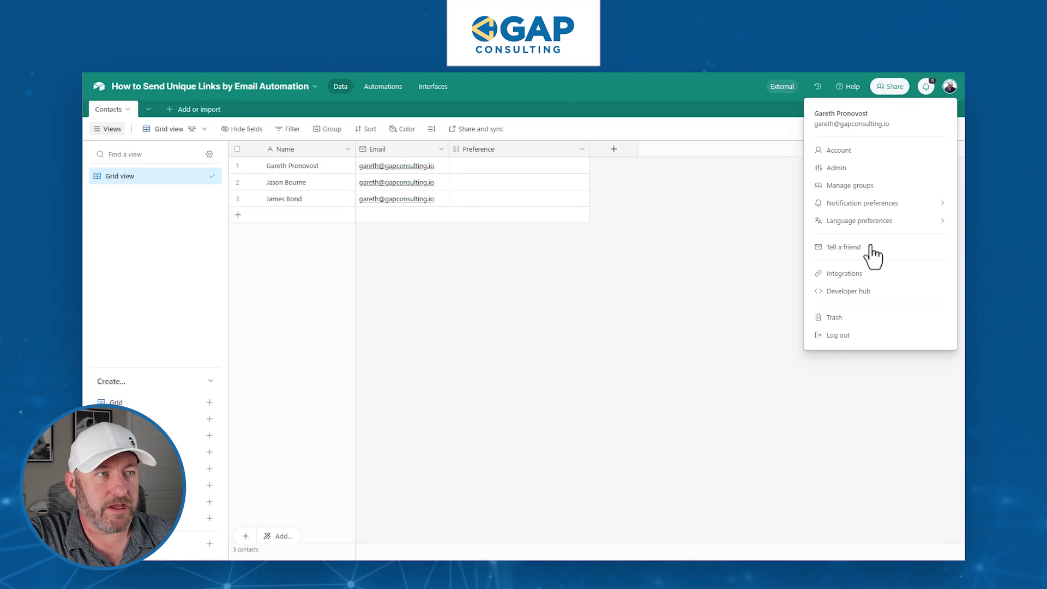
pyautogui.click(852, 275)
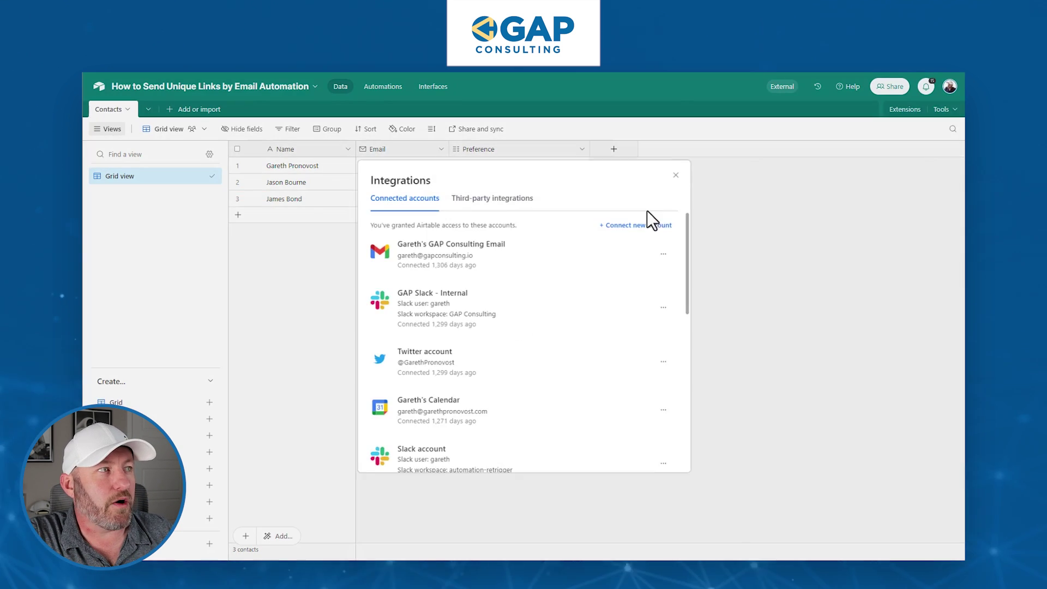
pyautogui.click(501, 205)
pyautogui.scroll(-15, 501, 322)
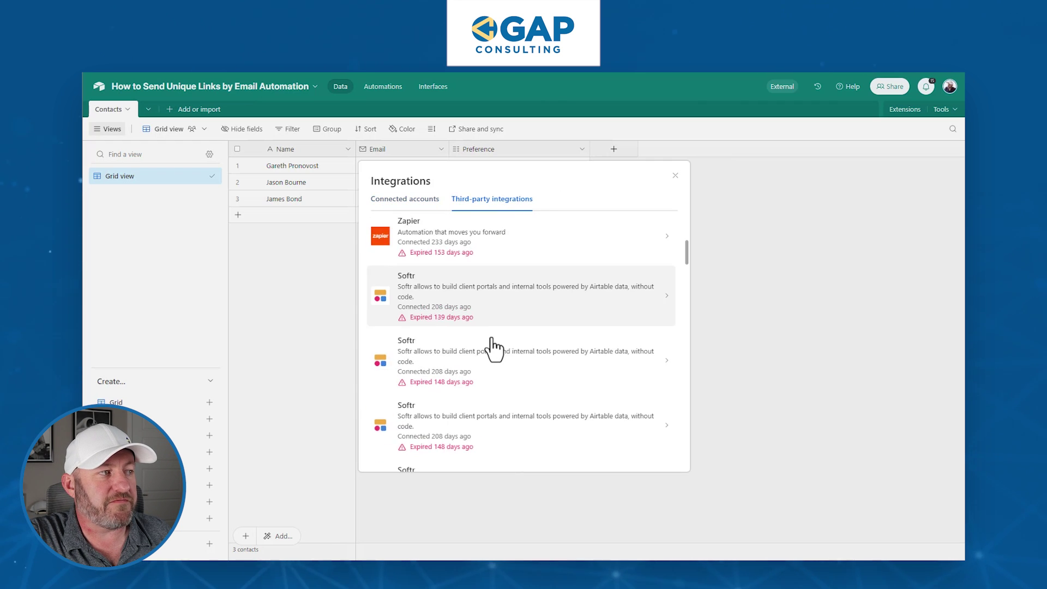
pyautogui.scroll(-6, 488, 370)
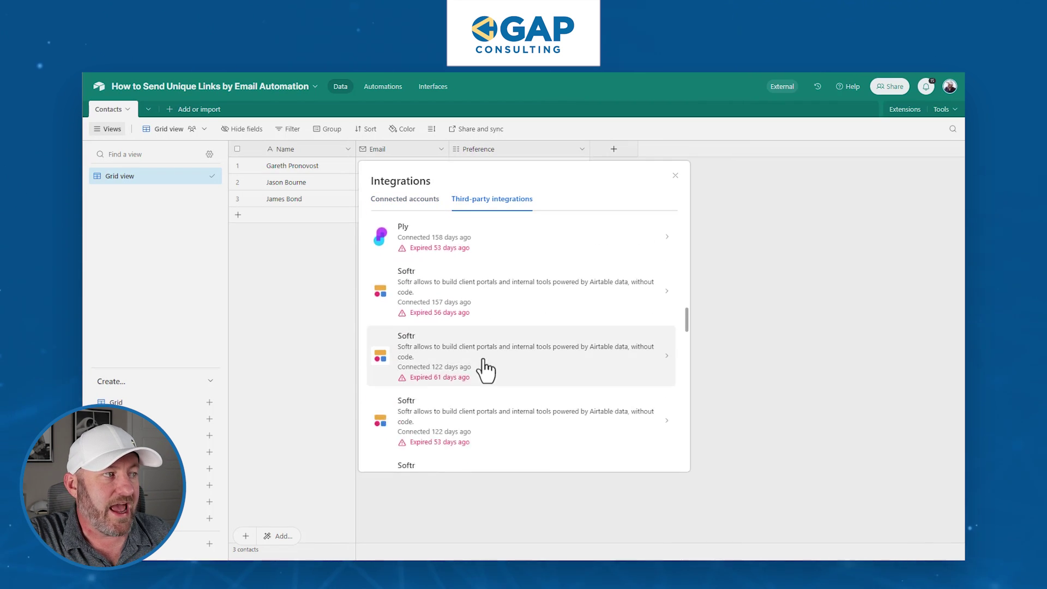
pyautogui.scroll(-5, 484, 376)
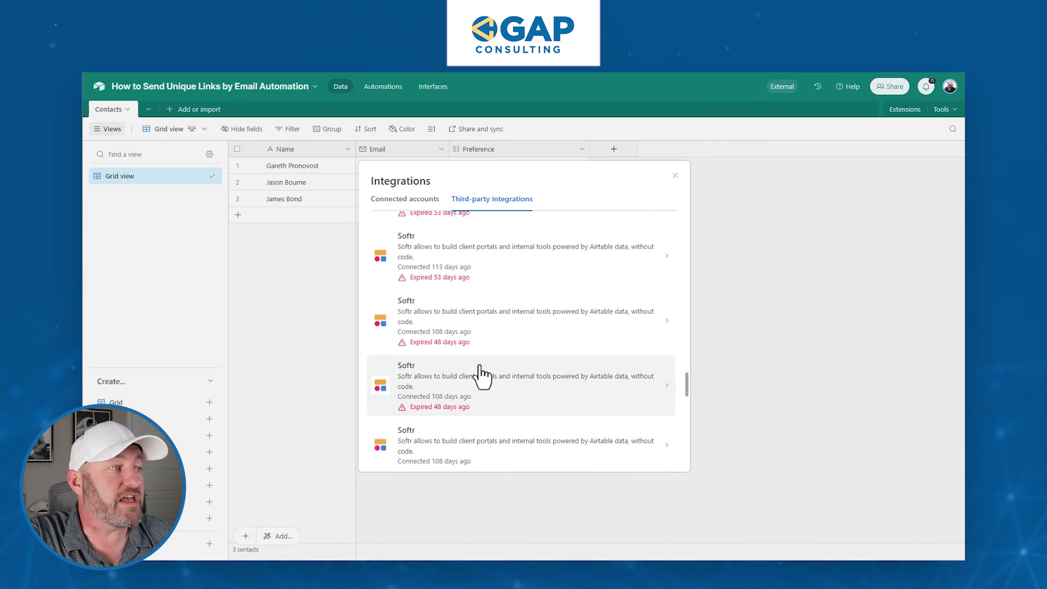
pyautogui.scroll(-5, 464, 382)
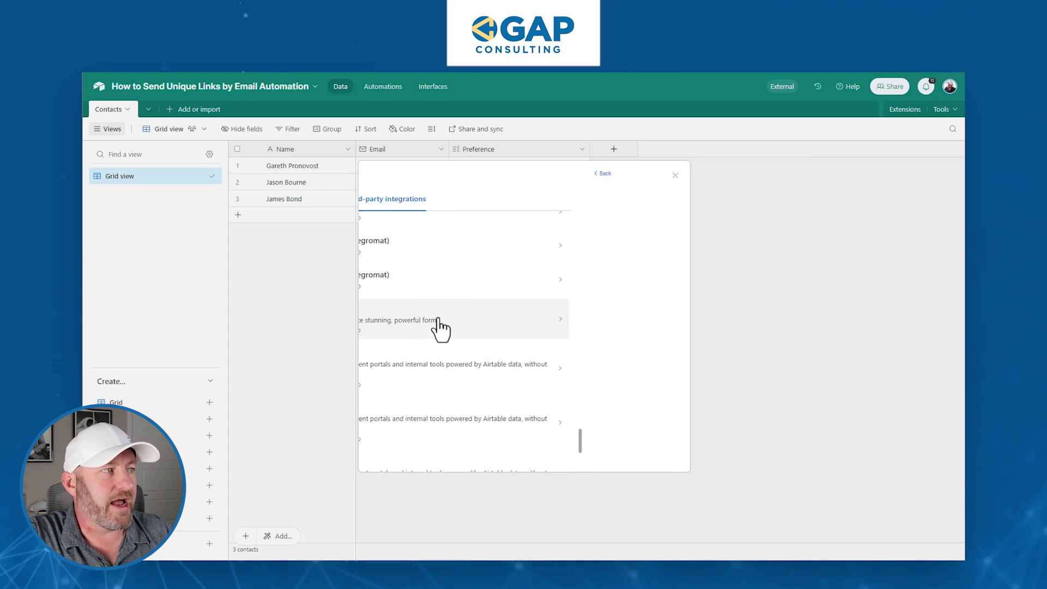
pyautogui.click(441, 327)
pyautogui.scroll(-1, 431, 390)
pyautogui.scroll(-1, 436, 381)
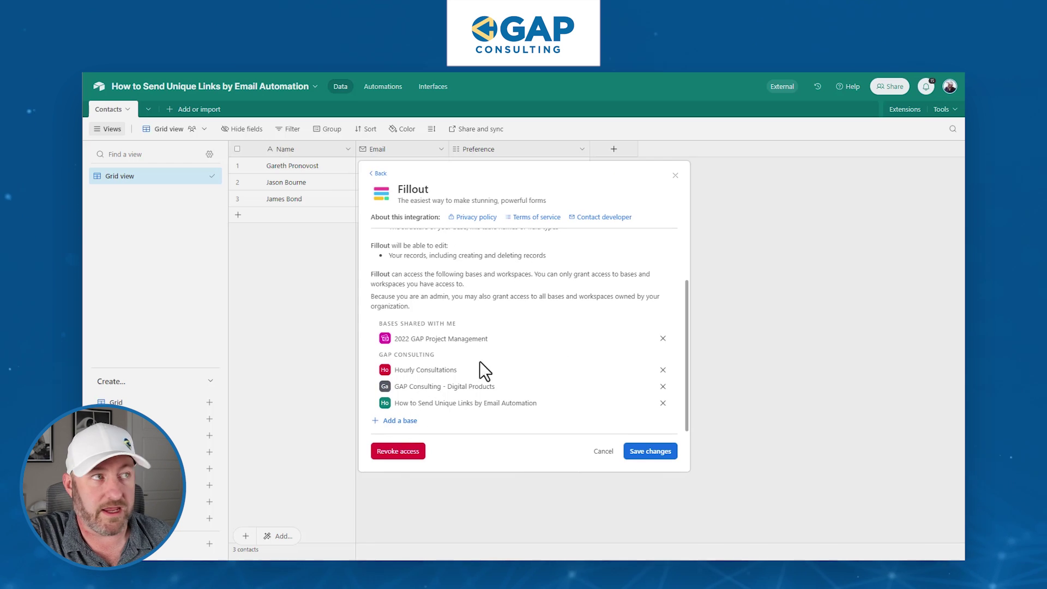
pyautogui.click(675, 175)
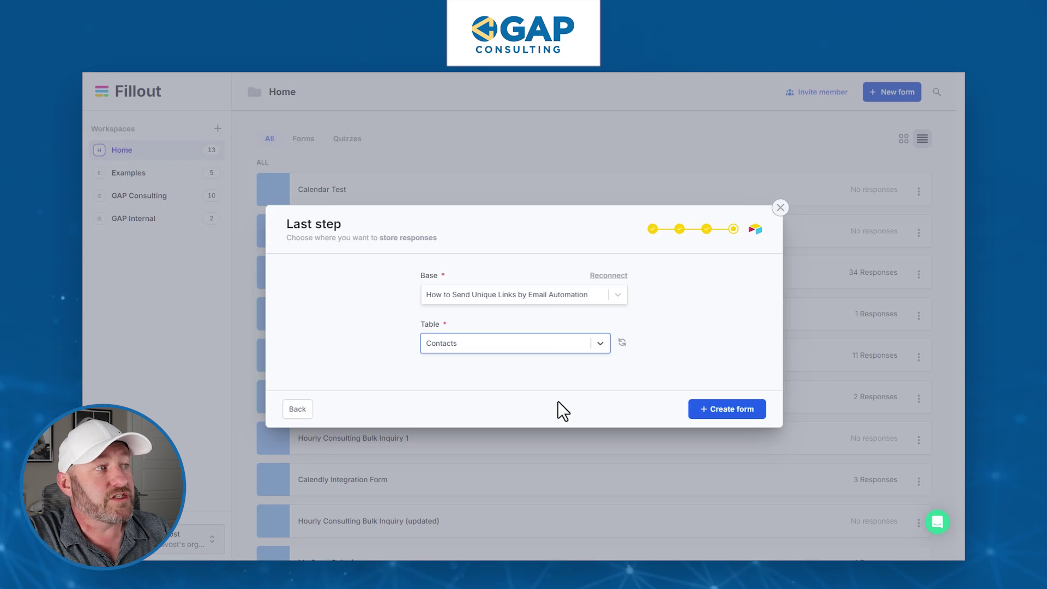
# Return to Fillout, create the form and name it "Email Submissions".
pyautogui.click(743, 410)
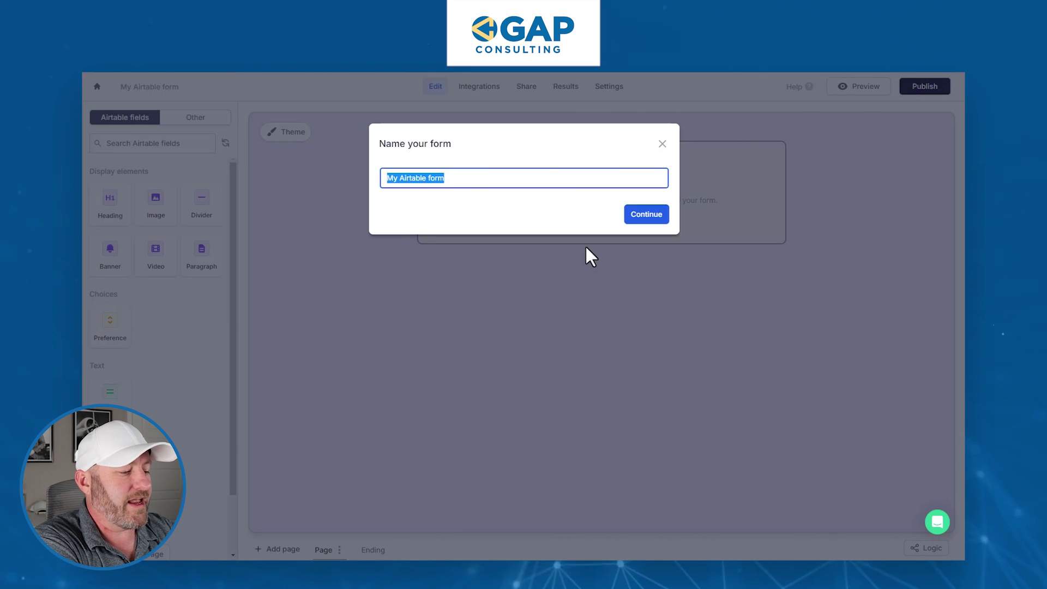
pyautogui.write('Email ')
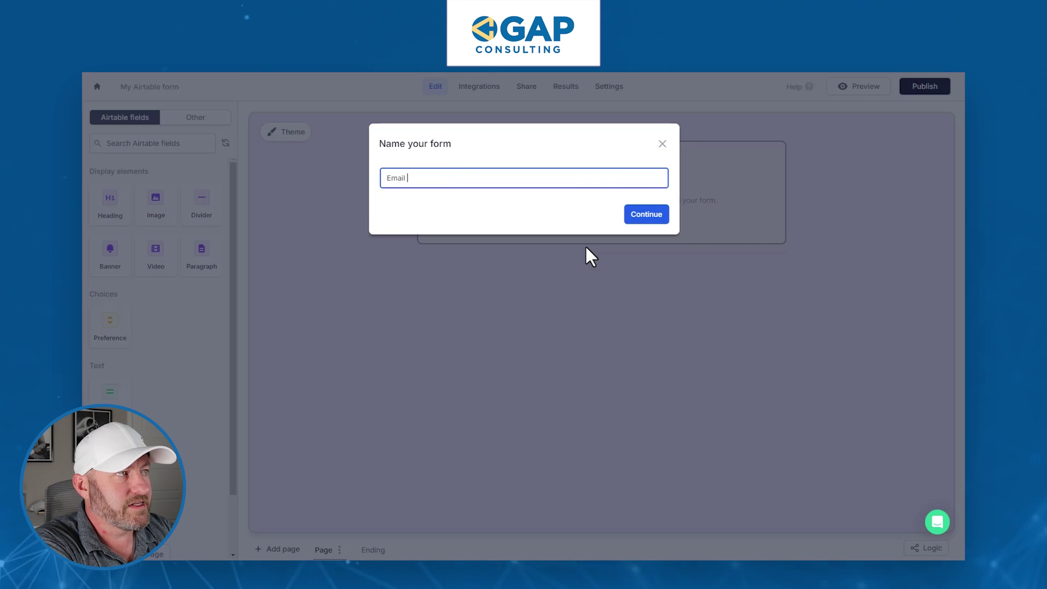
pyautogui.write('Submissions')
pyautogui.press('Return')
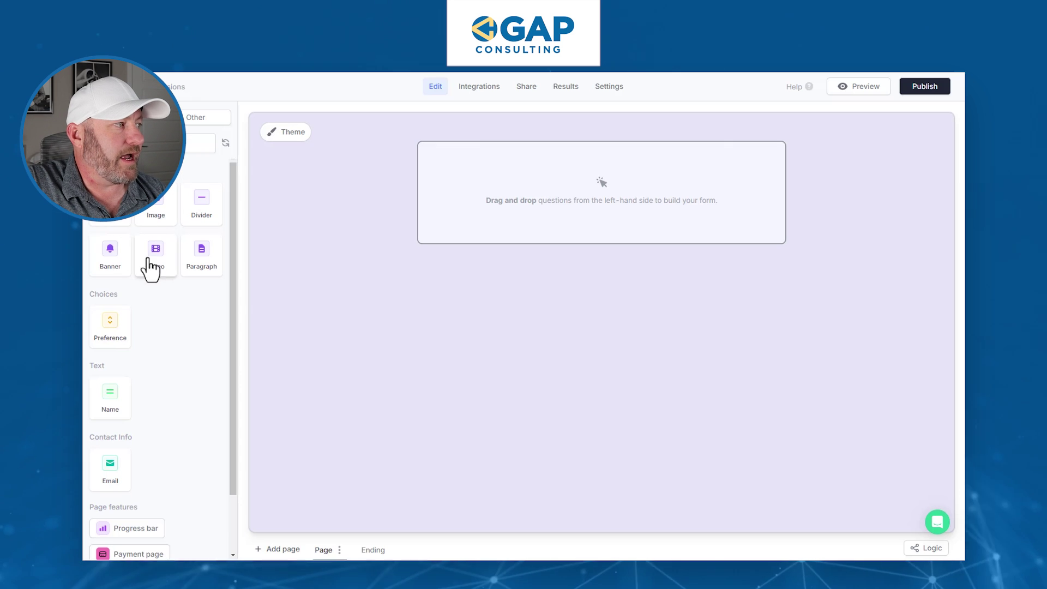
# Add the Name, Email and Preference Airtable fields to the form page and show the Preference field's options.
pyautogui.scroll(-3, 145, 267)
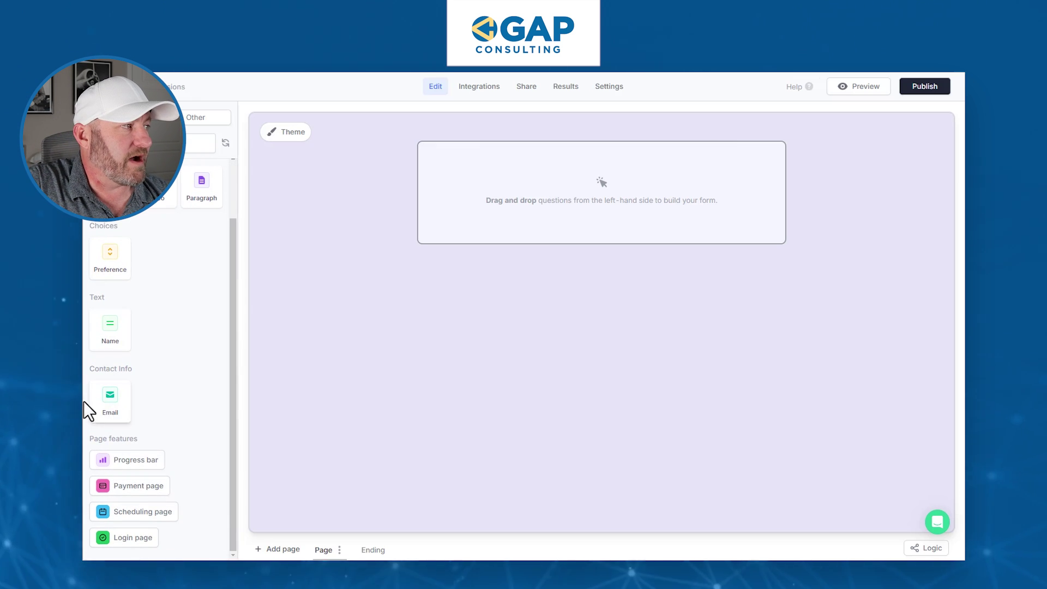
pyautogui.click(108, 328)
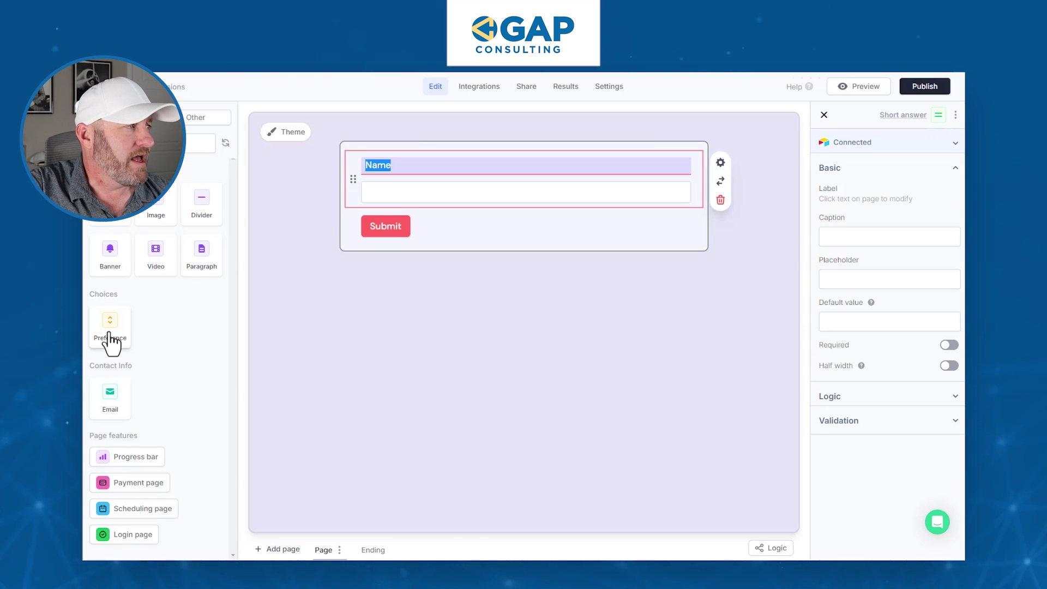
pyautogui.click(114, 403)
pyautogui.click(110, 333)
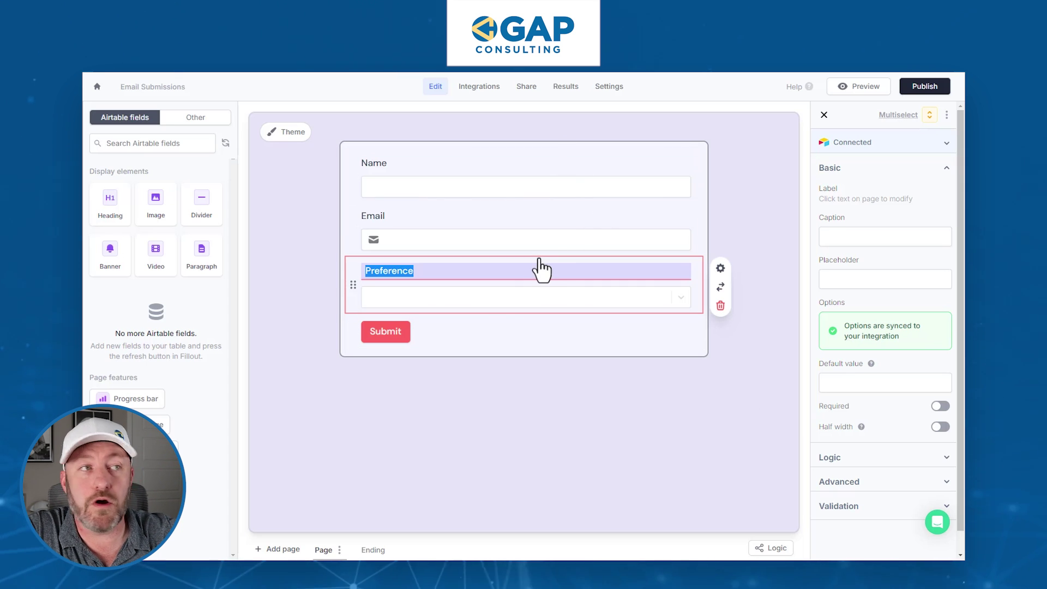
pyautogui.click(510, 300)
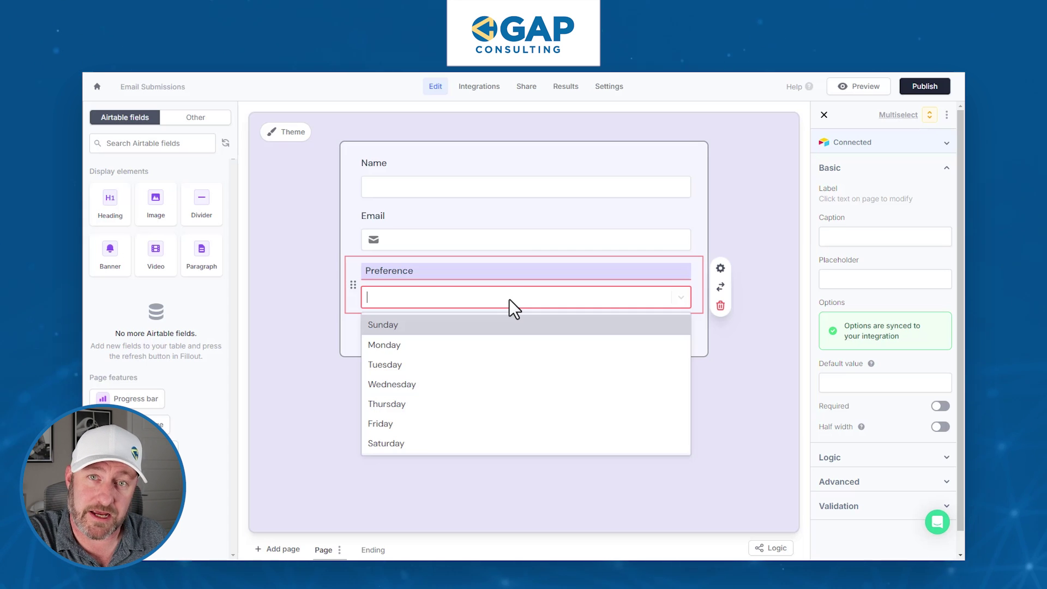
# Add name and email as URL parameters in the form's settings.
pyautogui.click(770, 266)
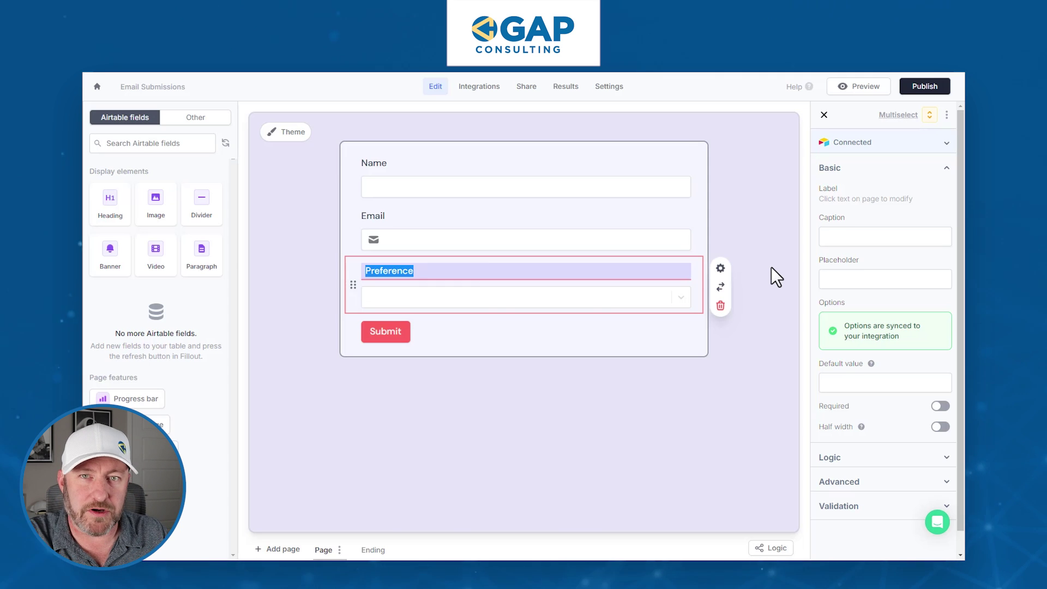
pyautogui.click(610, 88)
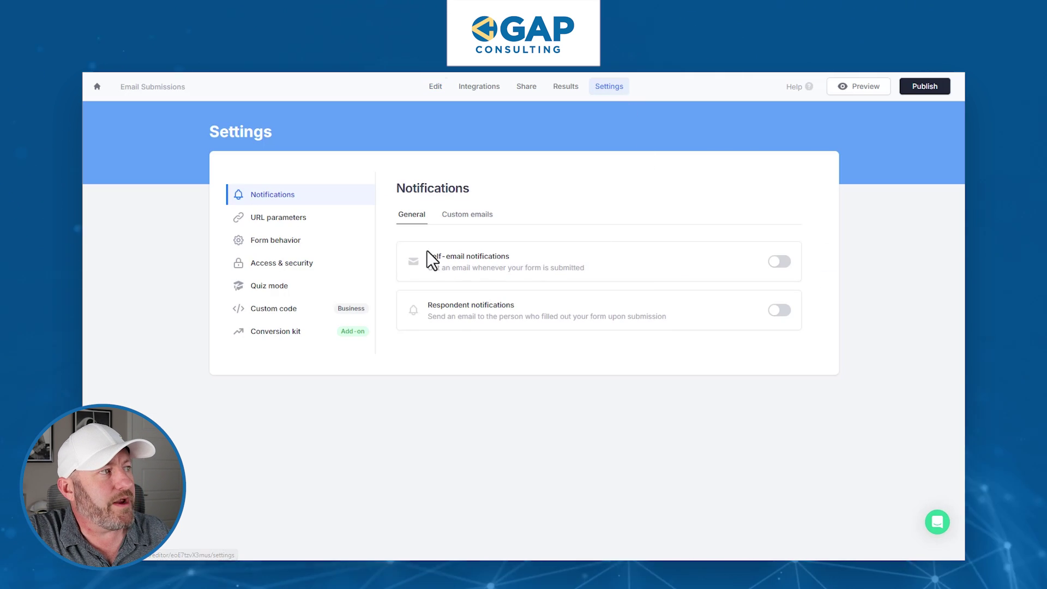
pyautogui.click(275, 219)
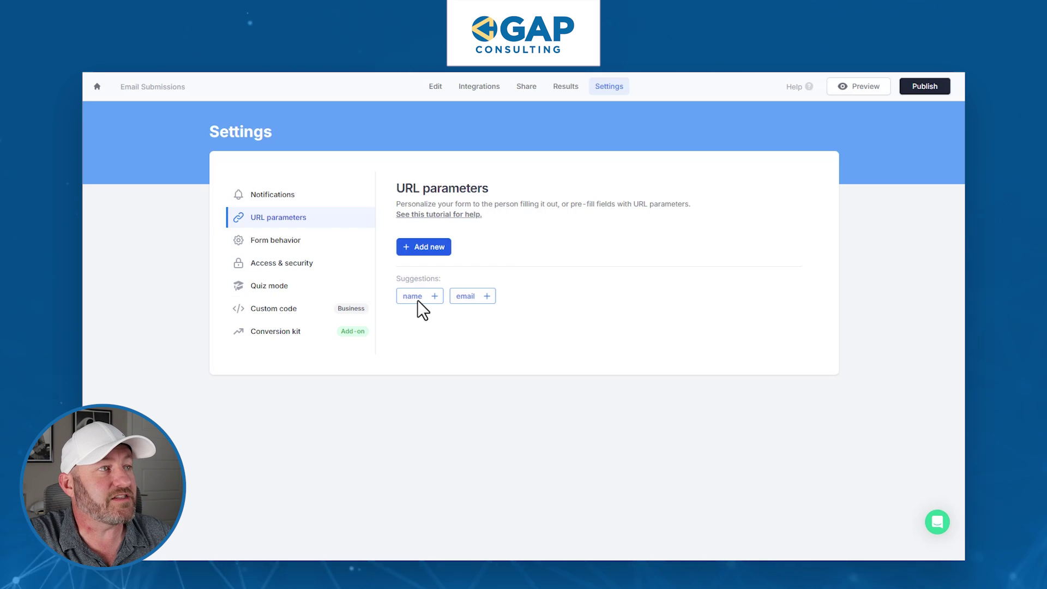
pyautogui.click(435, 296)
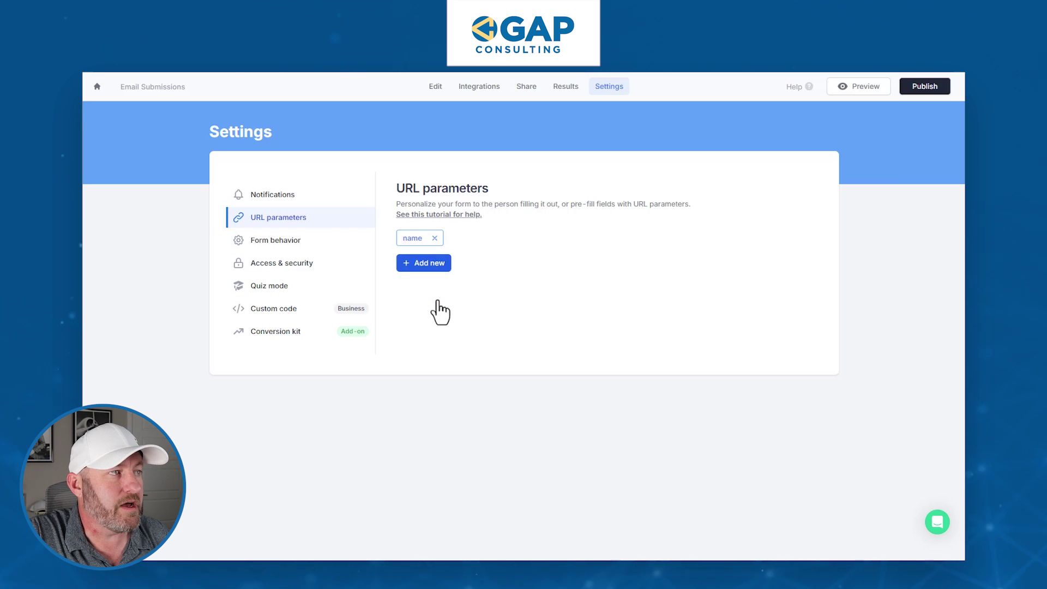
pyautogui.click(443, 267)
pyautogui.click(451, 191)
pyautogui.write('email')
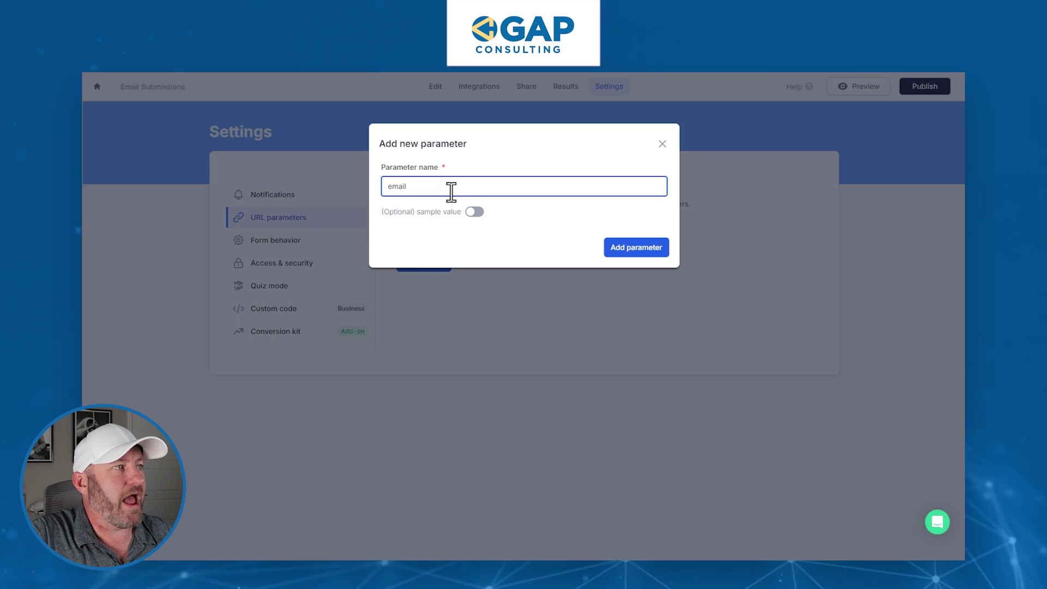
pyautogui.click(631, 248)
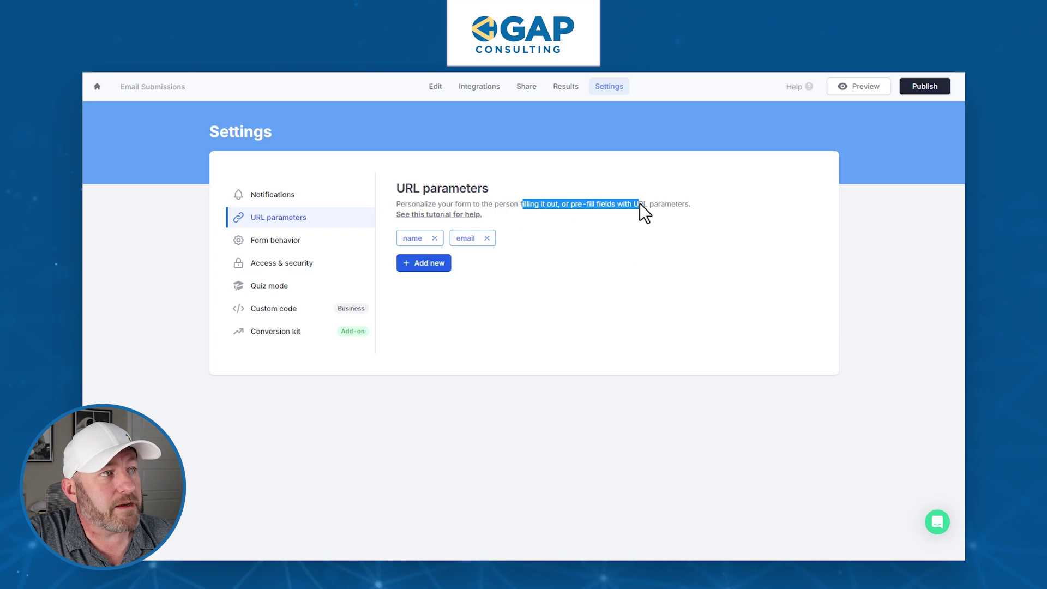
pyautogui.tripleClick(588, 209)
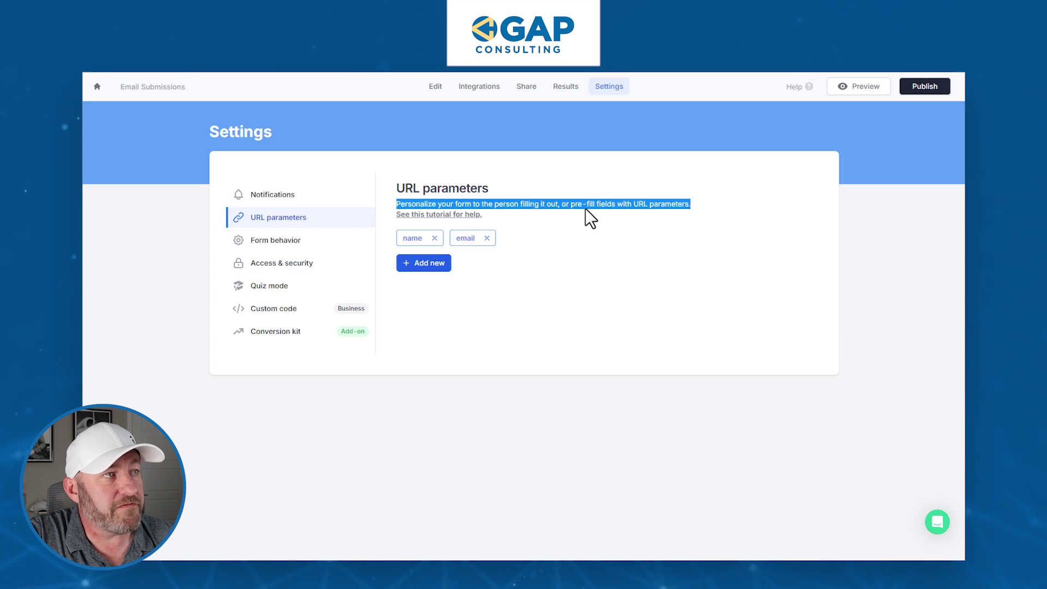
pyautogui.click(638, 206)
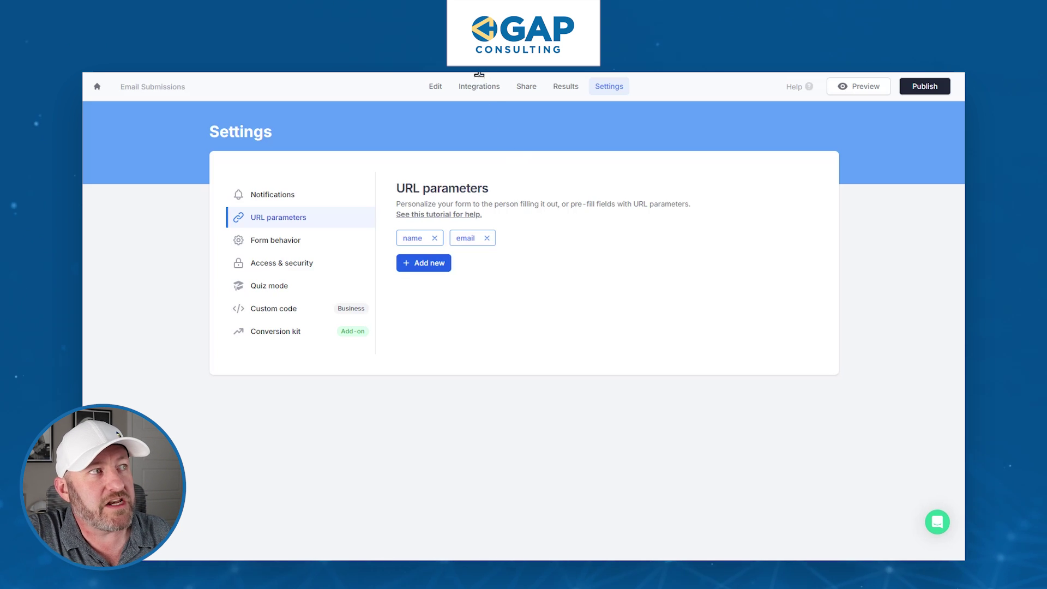
# Switch the form's Airtable integration to Update record, review the record link formula and field mappings, and copy the formula.
pyautogui.click(478, 98)
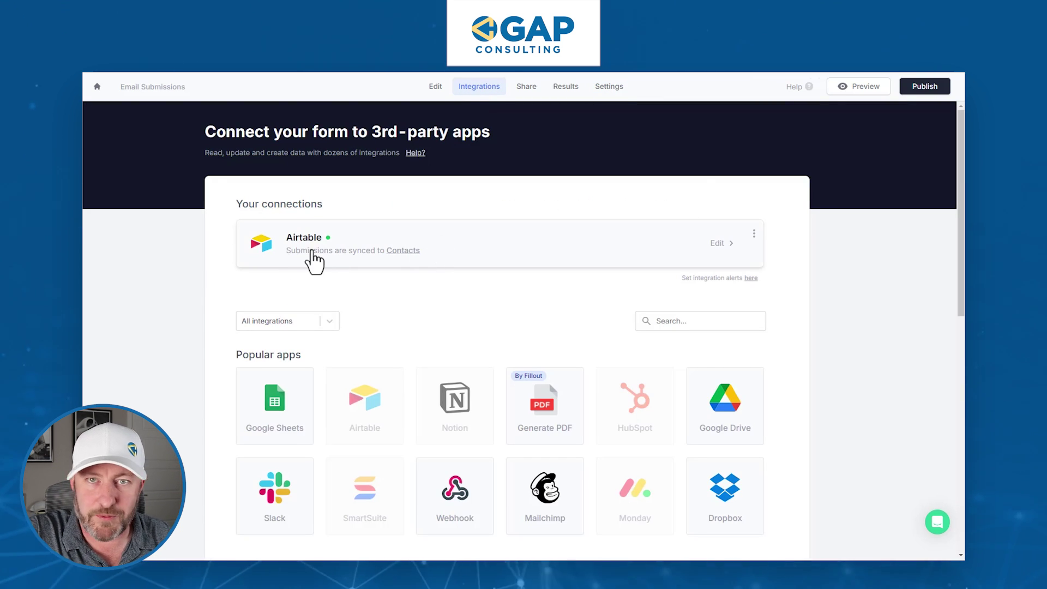
pyautogui.click(718, 245)
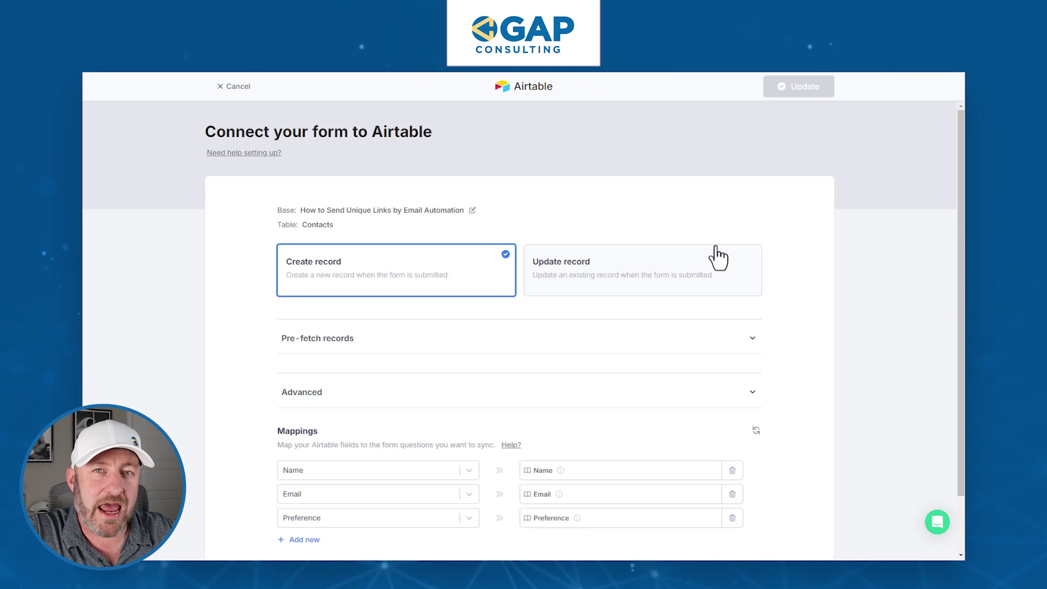
pyautogui.click(607, 277)
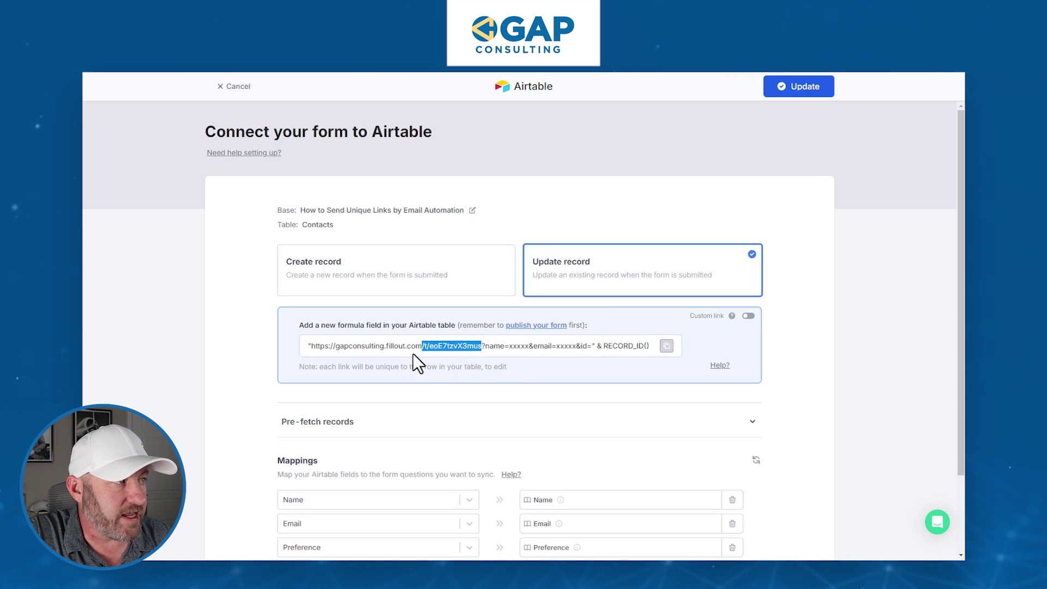
pyautogui.moveTo(319, 355); pyautogui.dragTo(313, 356)
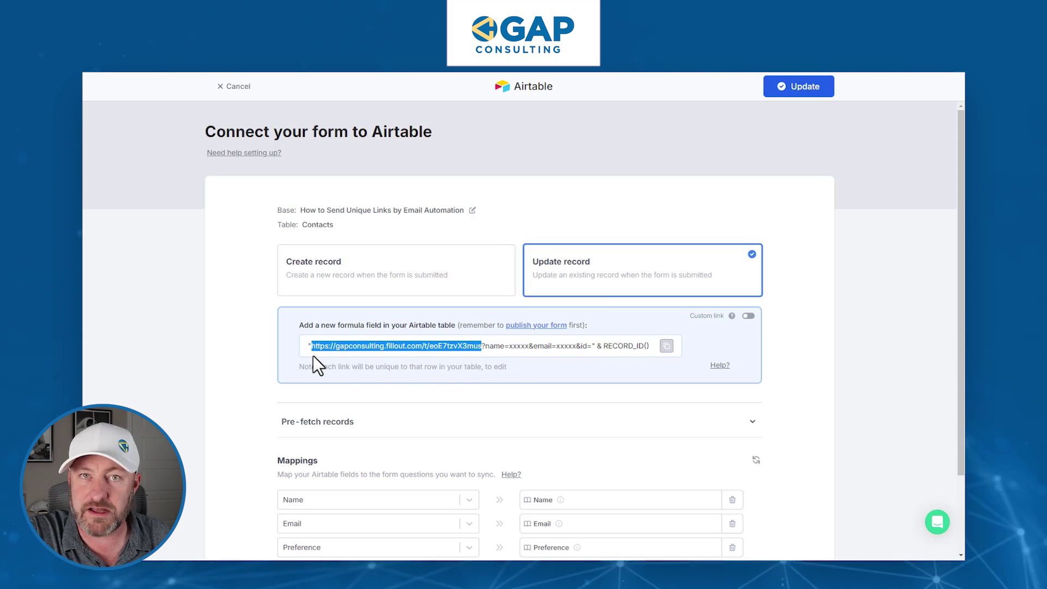
pyautogui.moveTo(486, 348); pyautogui.dragTo(616, 347)
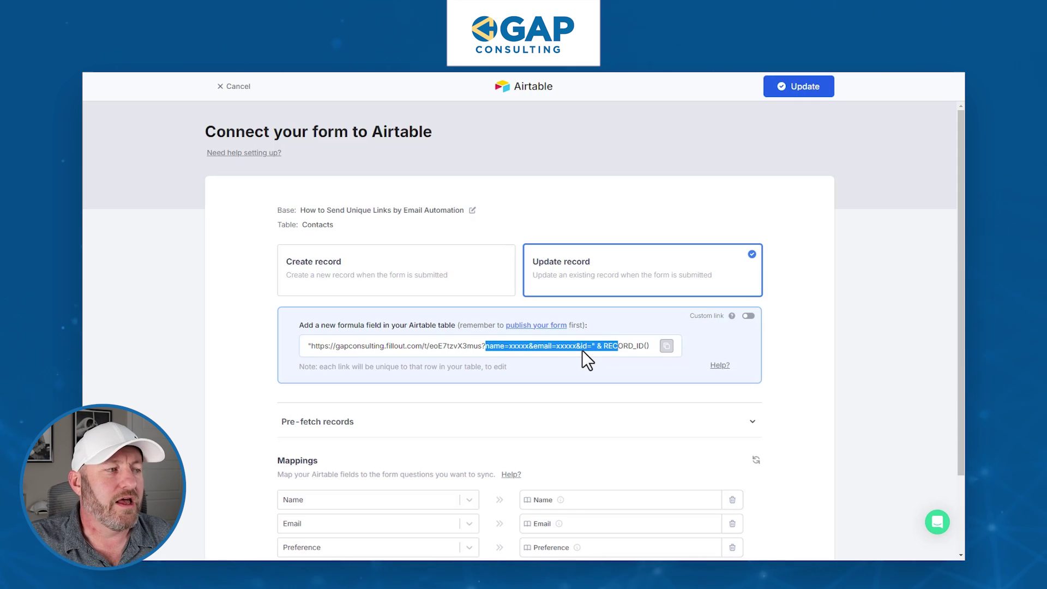
pyautogui.scroll(-3, 581, 350)
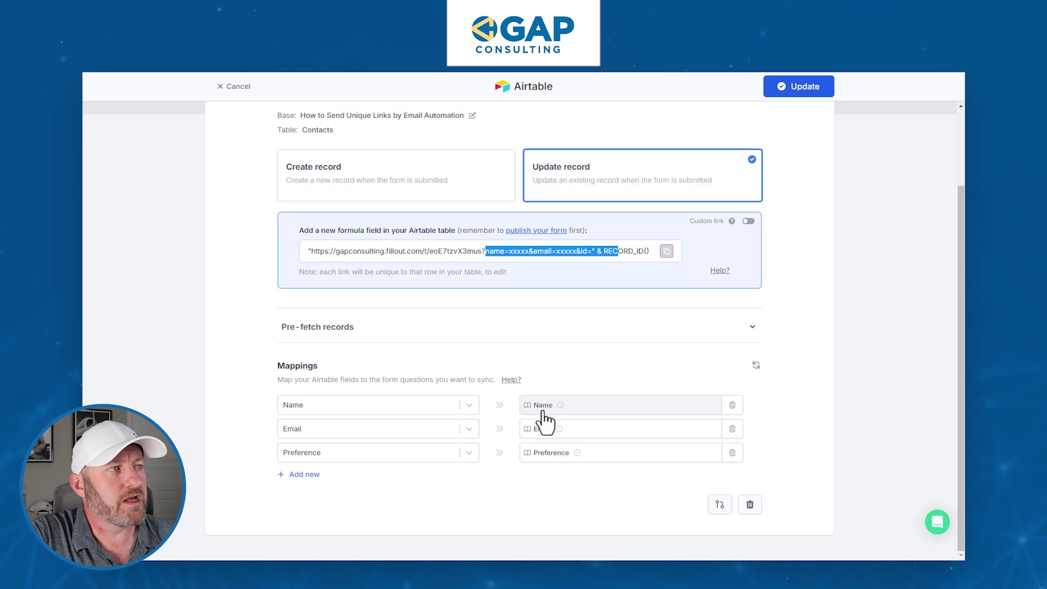
pyautogui.click(667, 251)
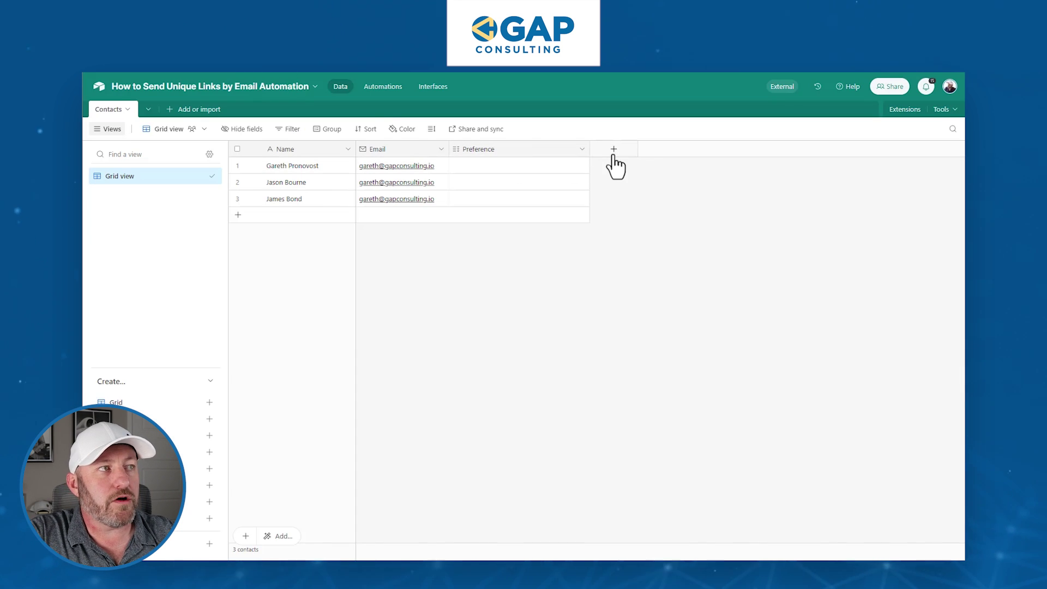
# In Airtable, start a new formula field in the Contacts table containing the copied Fillout link formula.
pyautogui.click(614, 150)
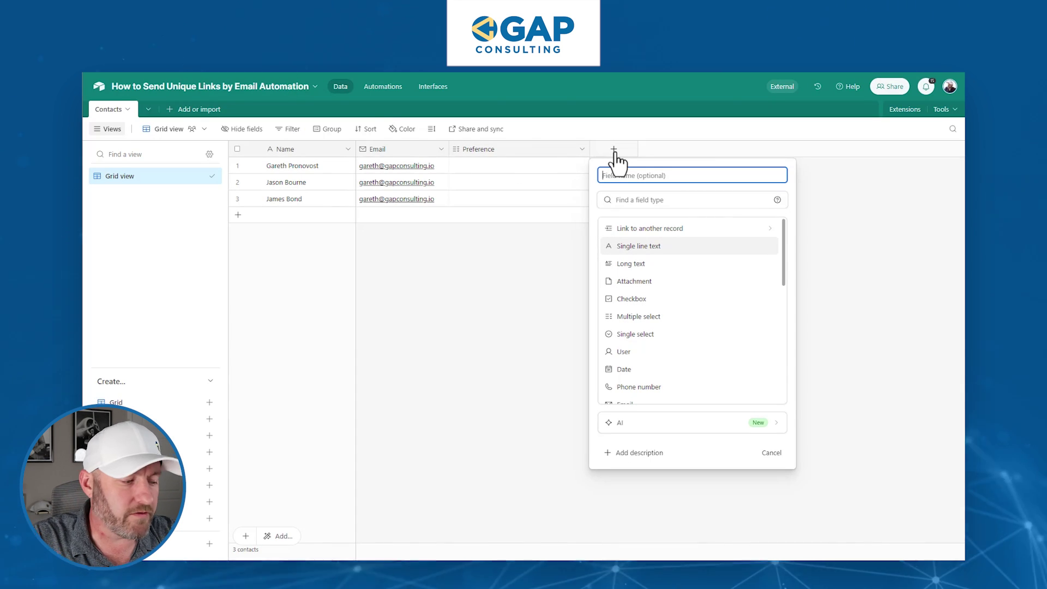
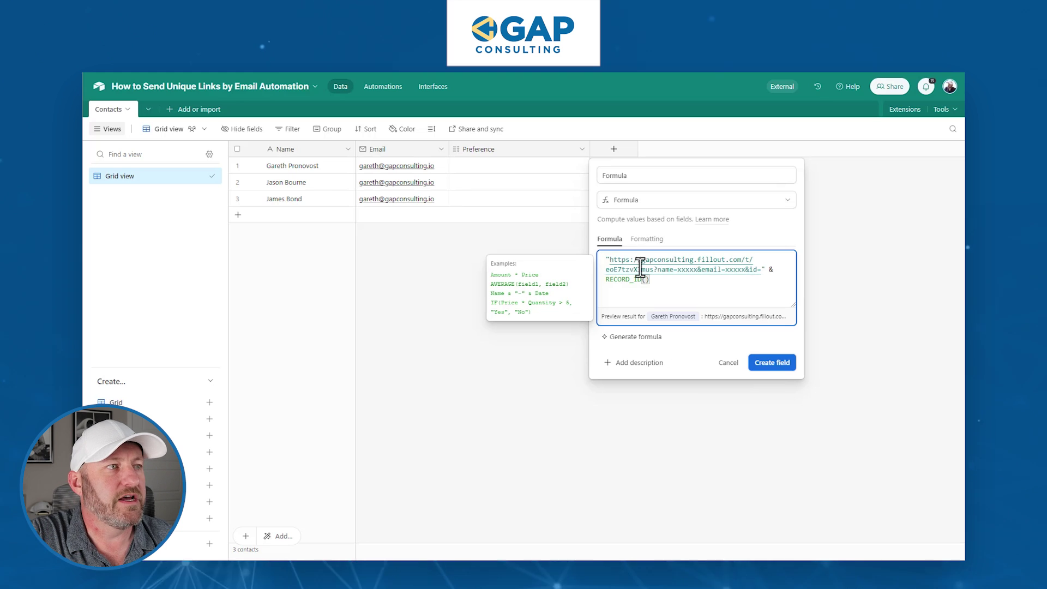
pyautogui.moveTo(610, 260); pyautogui.dragTo(651, 275)
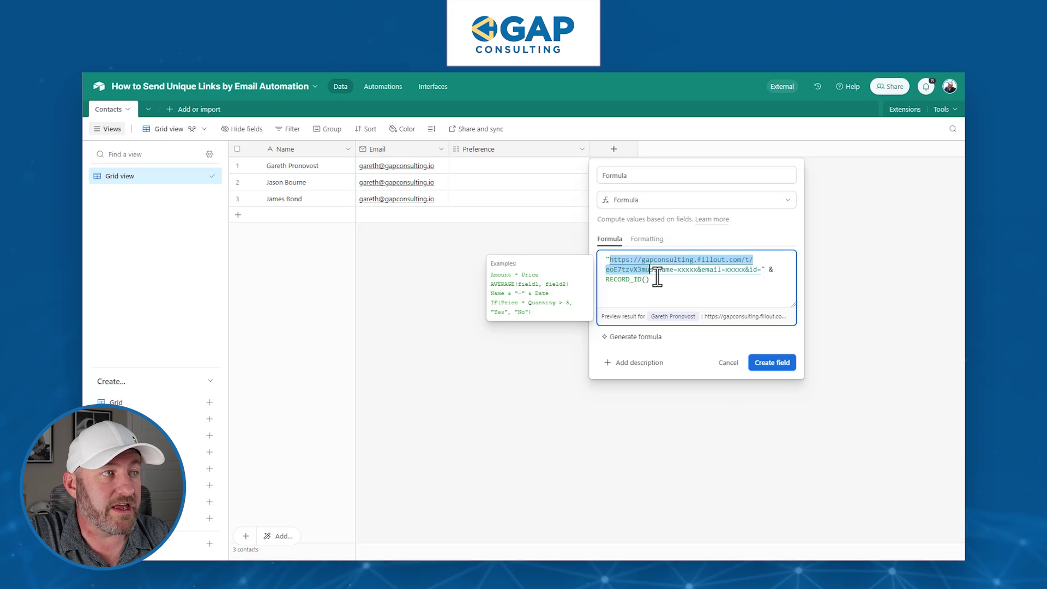
pyautogui.click(658, 274)
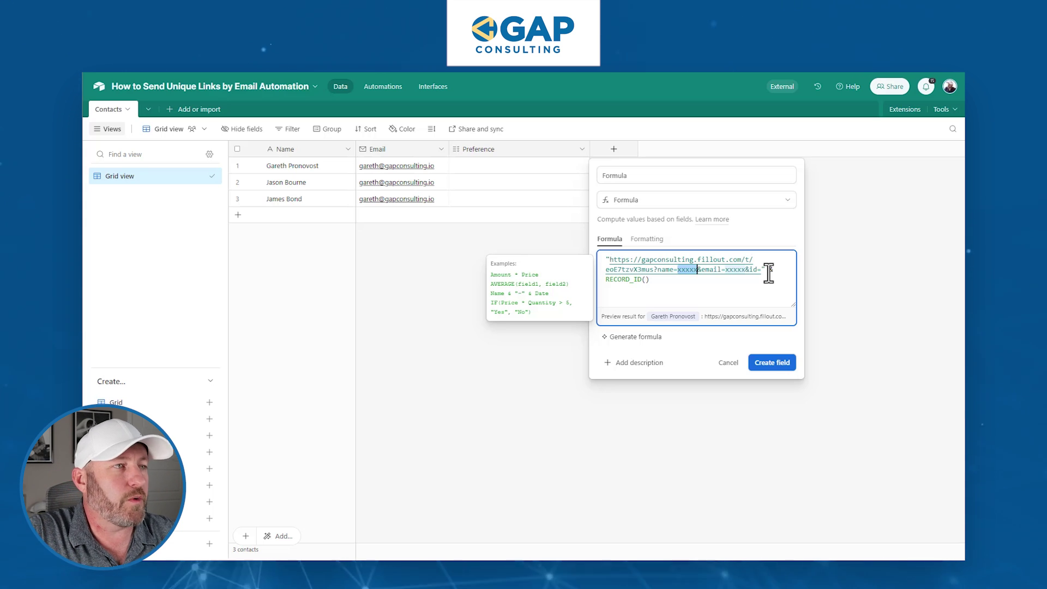
# Rewrite the link formula inside CONCATENATE(), joining the URL text and RECORD_ID() with a comma instead of the & operator.
pyautogui.hotkey('ctrl', 'a')
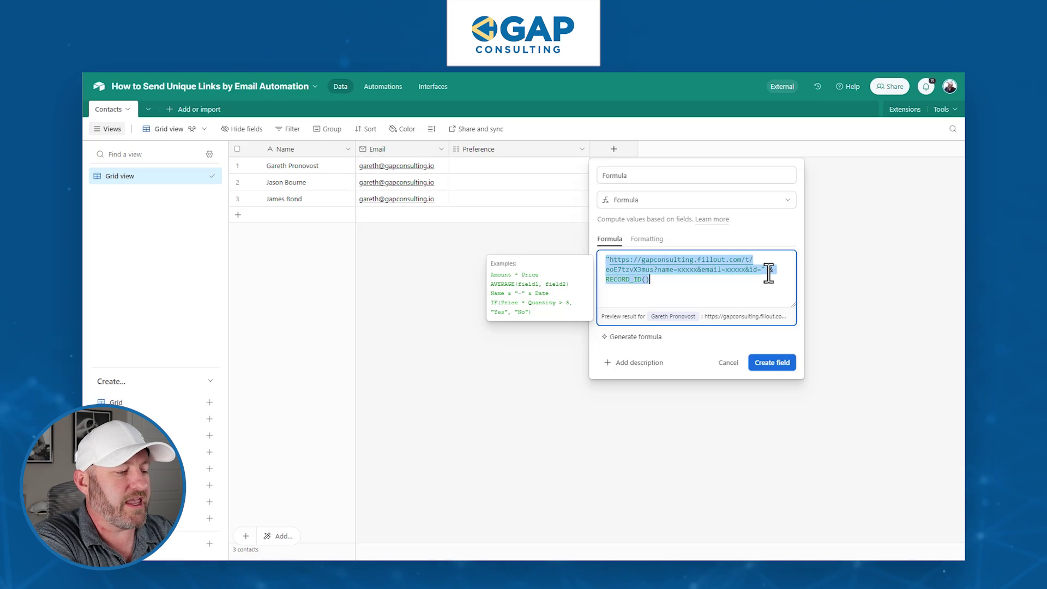
pyautogui.write('conca')
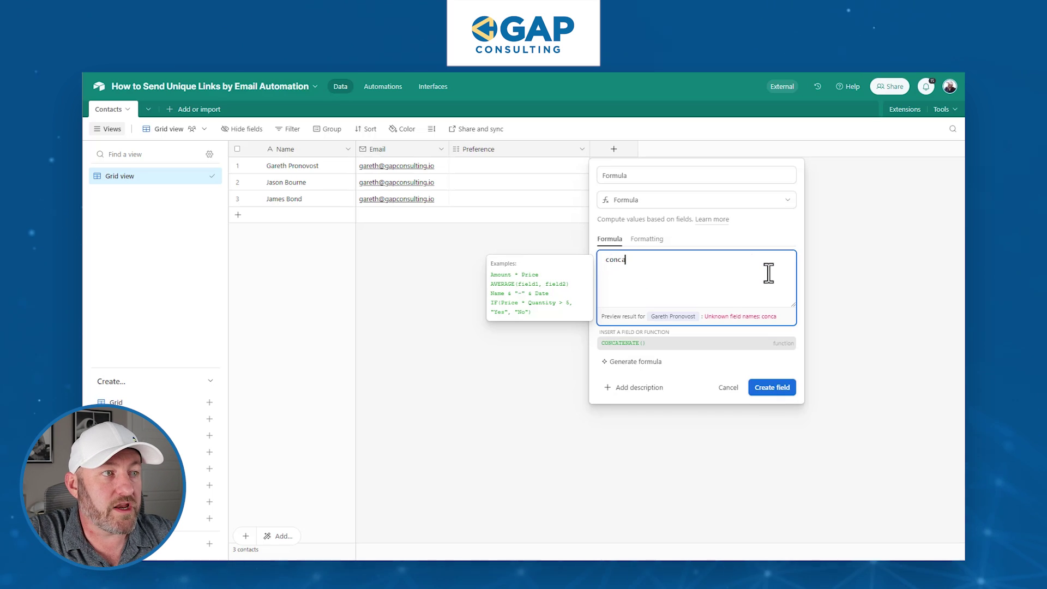
pyautogui.click(725, 344)
pyautogui.hotkey('ctrl', 'v')
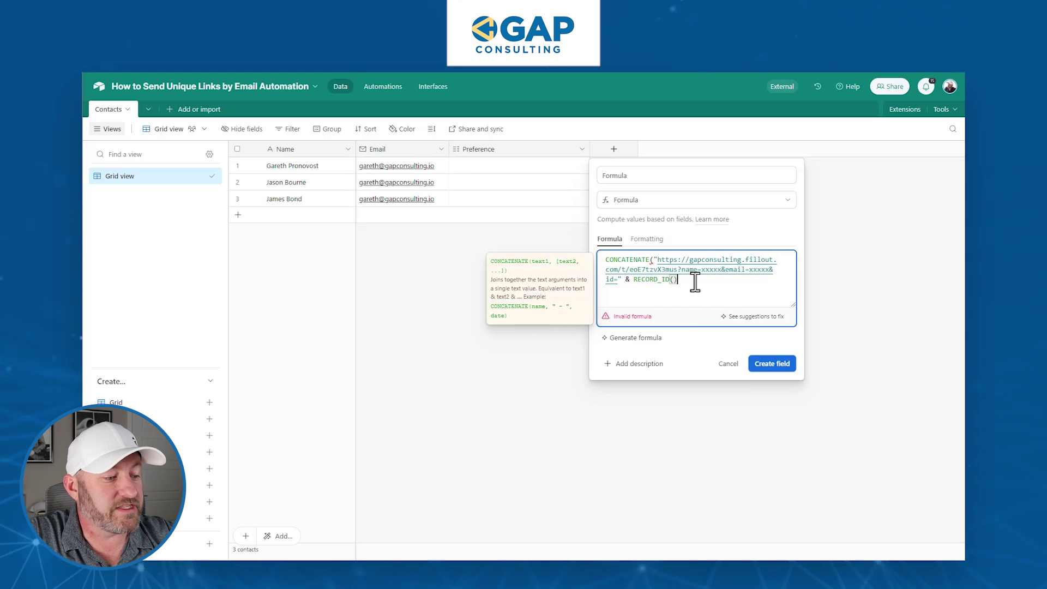
pyautogui.write(')')
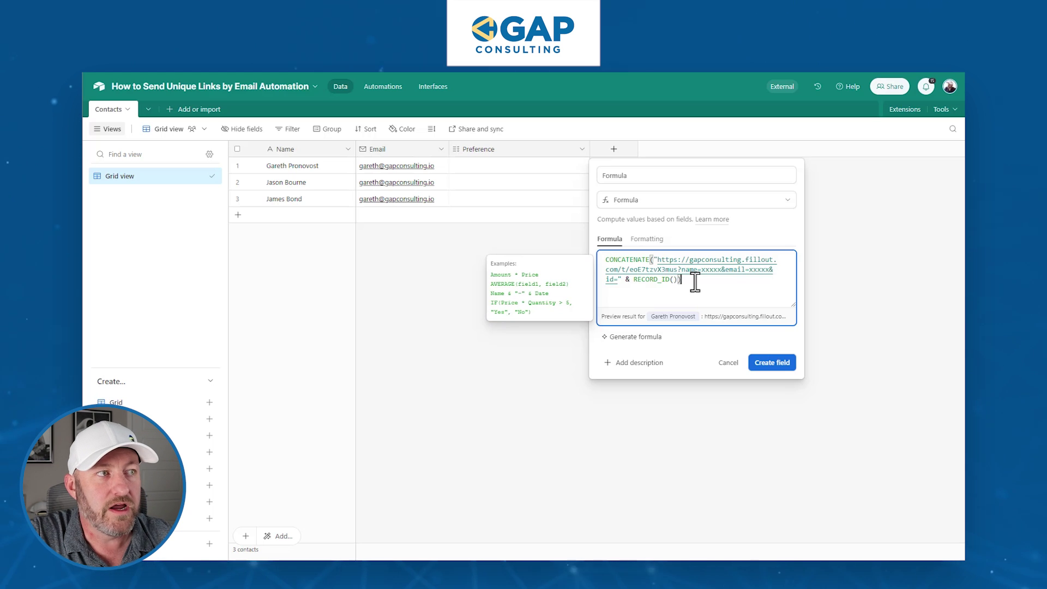
pyautogui.doubleClick(627, 279)
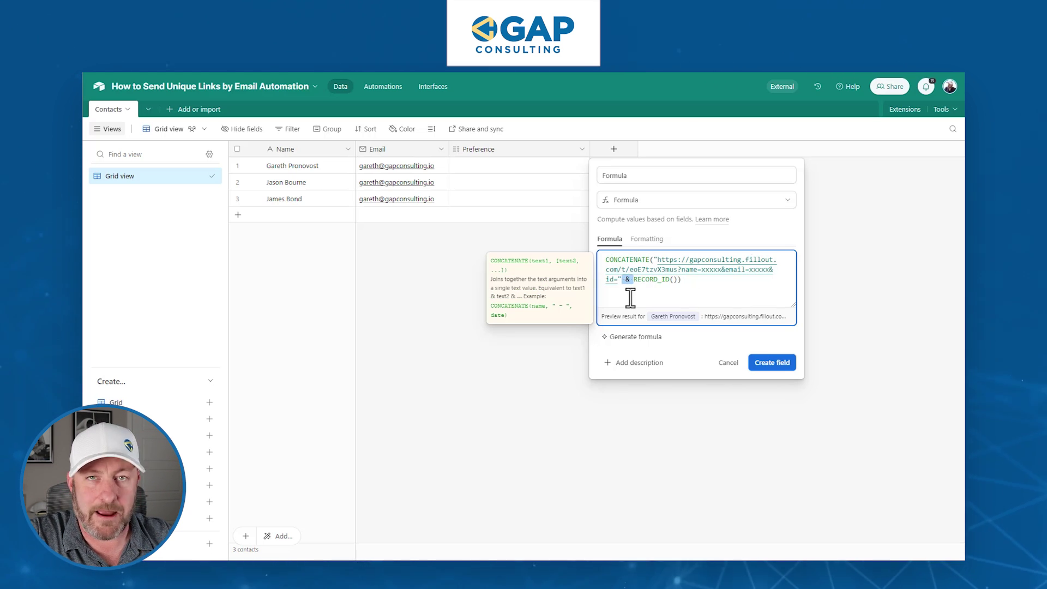
pyautogui.write(',')
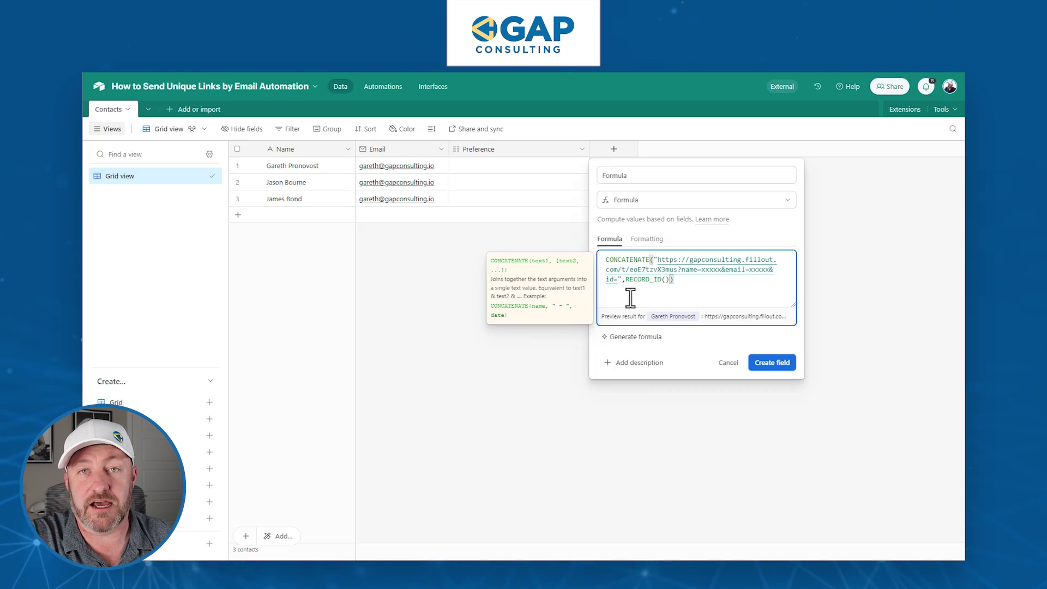
# Replace the xxxxx placeholders after name= and email= in the formula with commas.
pyautogui.click(707, 270)
pyautogui.write('"')
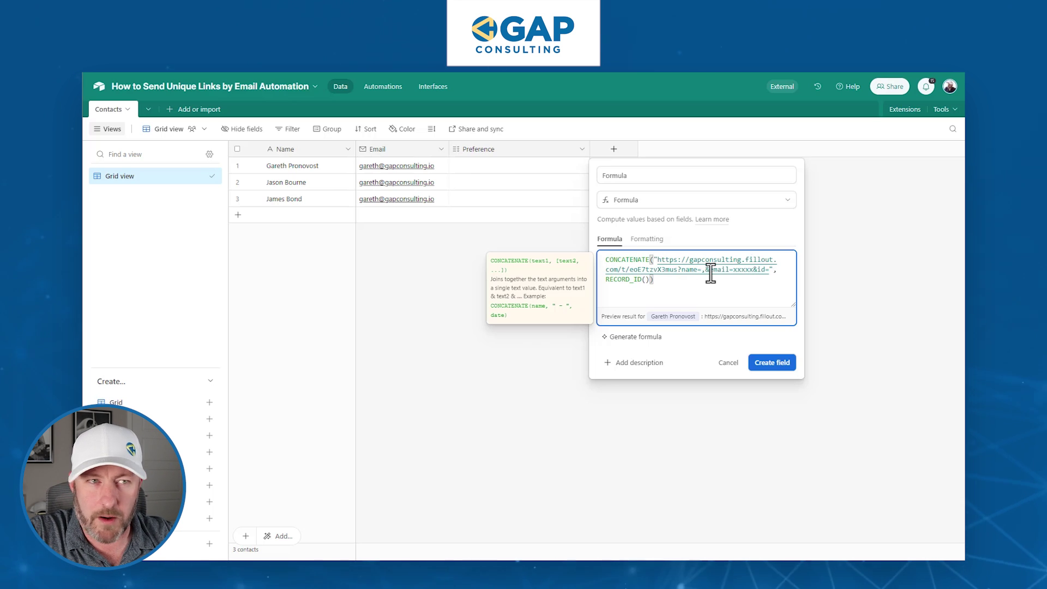
pyautogui.doubleClick(745, 270)
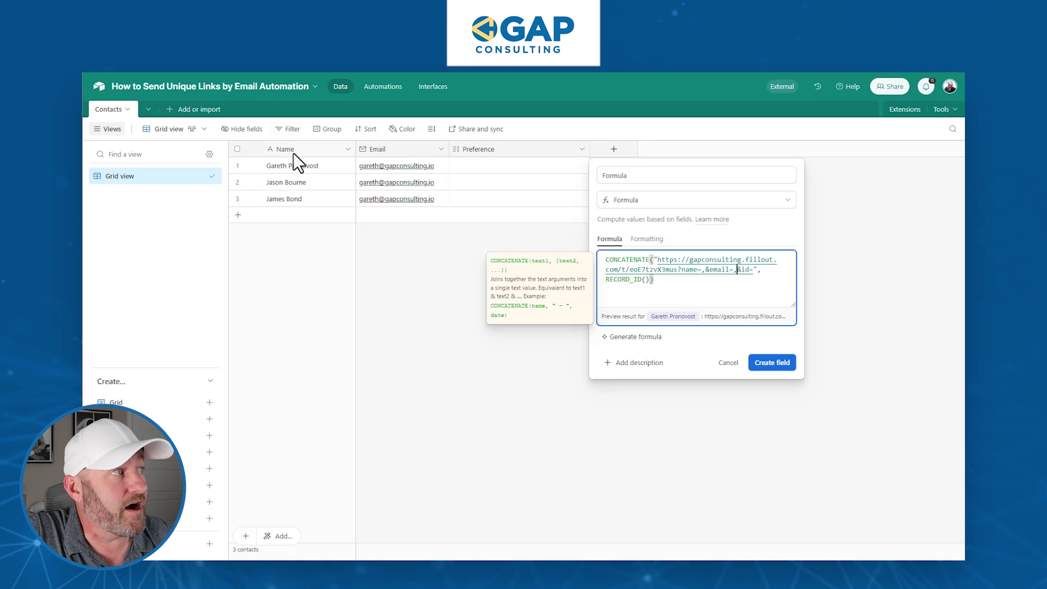
# Insert {Name} after name= and {Email} after email= in the formula, each set off by commas.
pyautogui.click(703, 269)
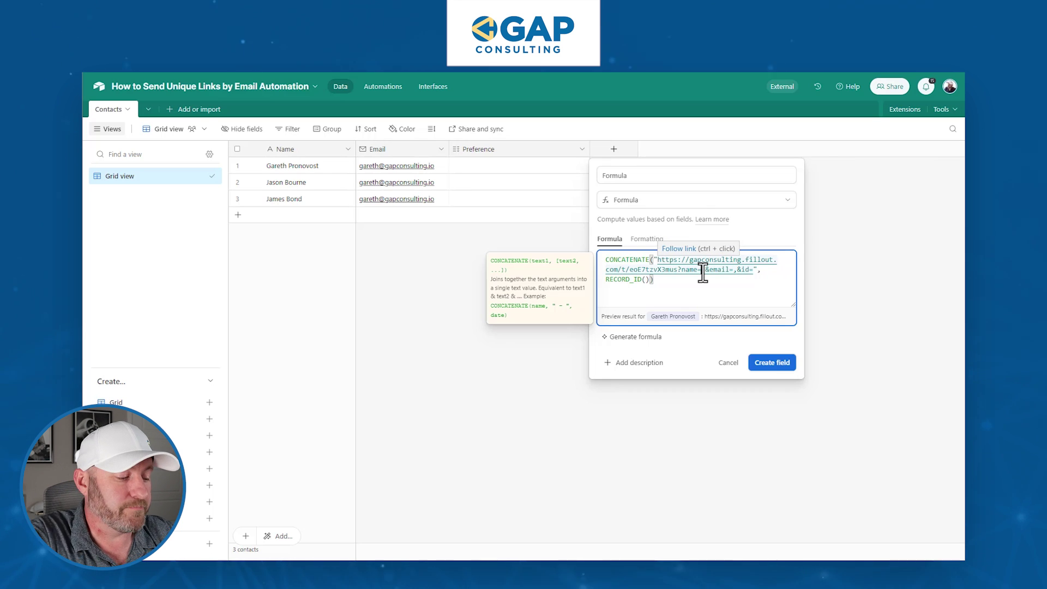
pyautogui.write(',')
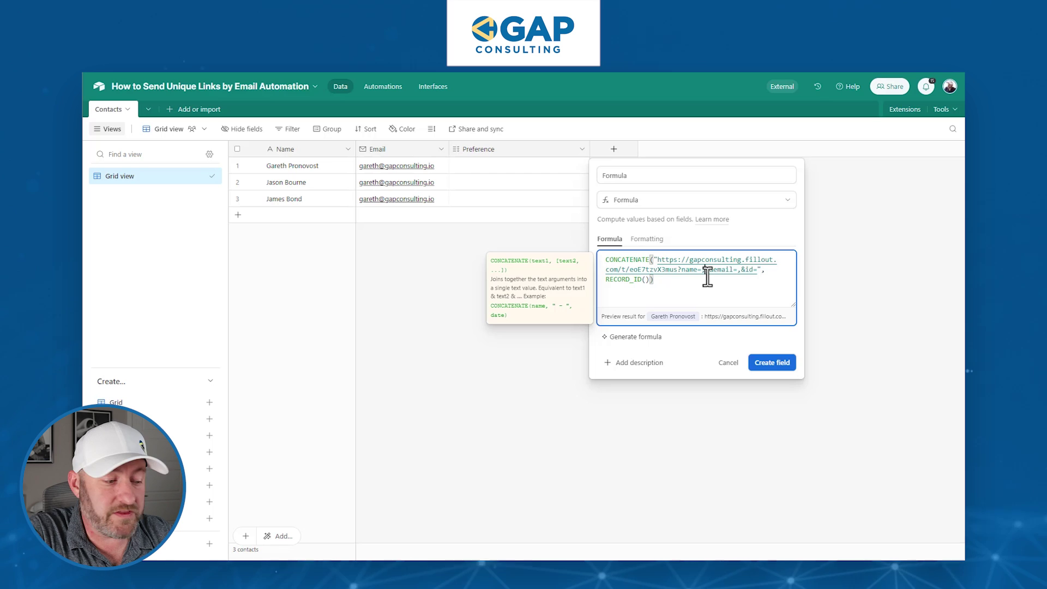
pyautogui.write('""')
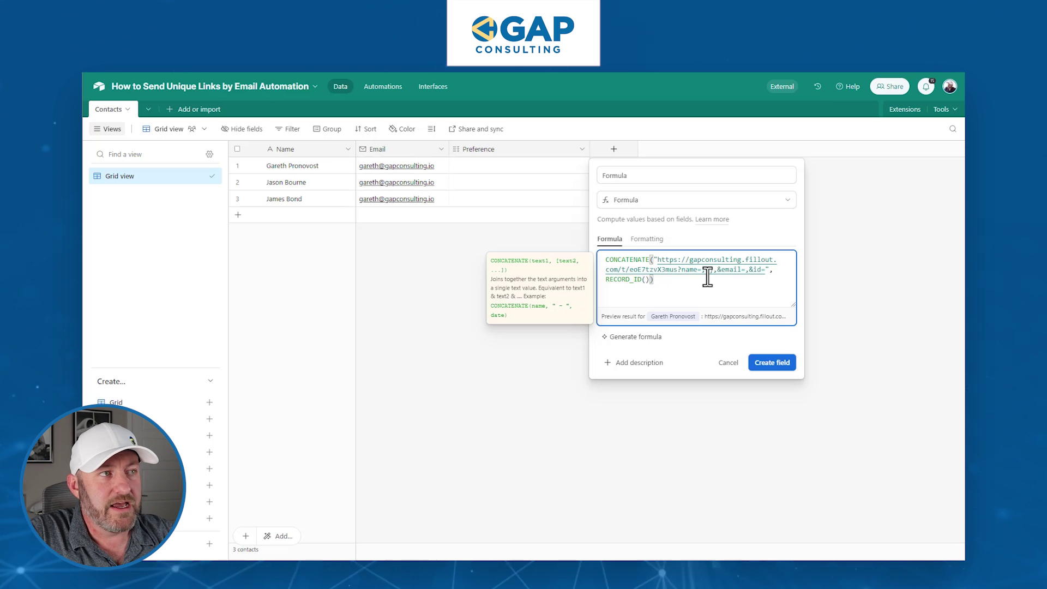
pyautogui.write('Name')
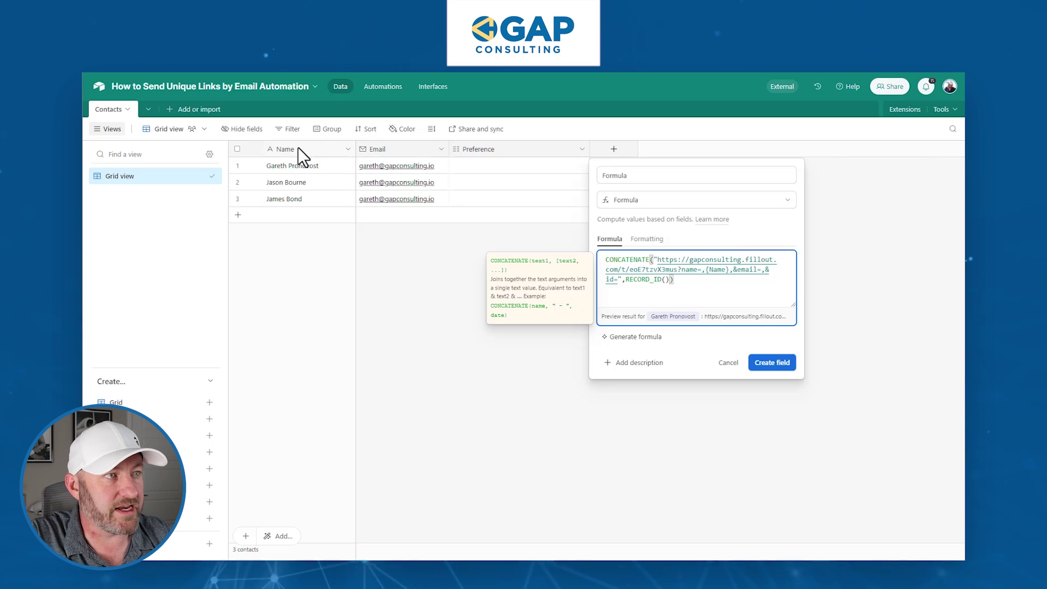
pyautogui.click(762, 270)
pyautogui.write('",')
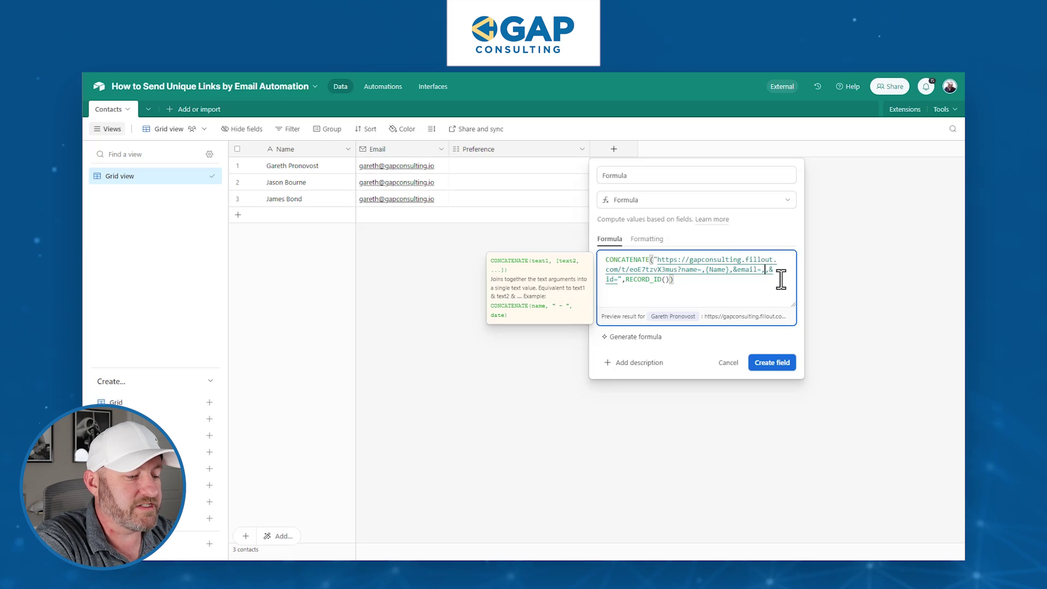
pyautogui.write('Email')
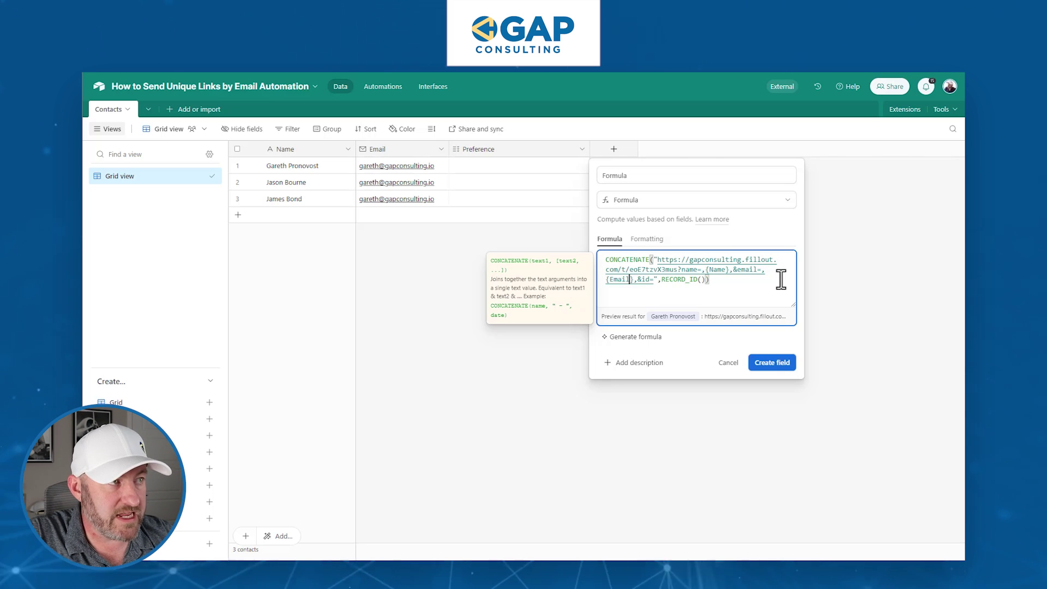
# Create the formula field and widen its column to show the full links.
pyautogui.click(778, 364)
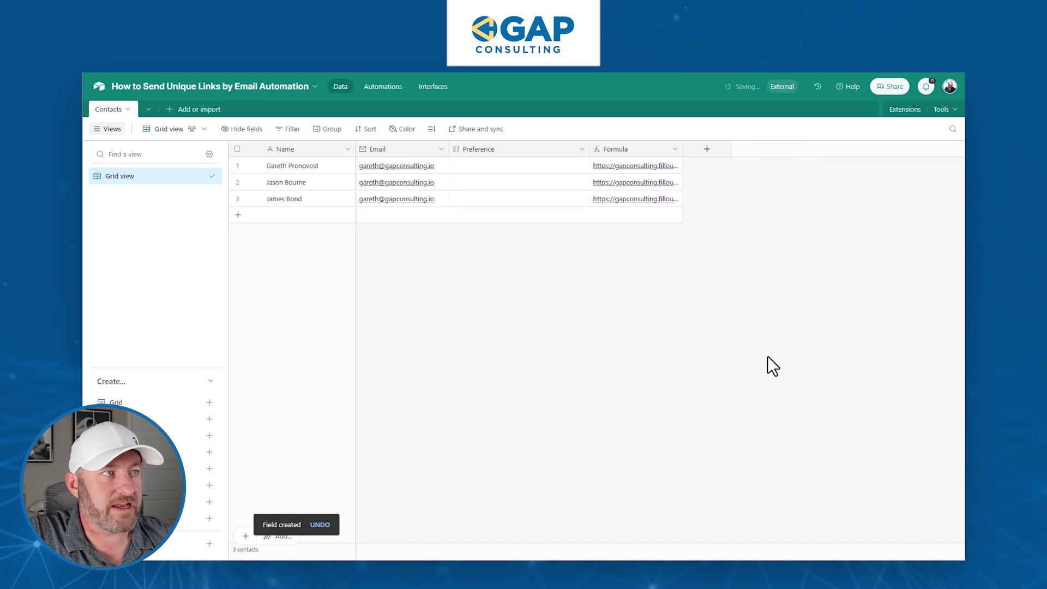
pyautogui.moveTo(682, 146); pyautogui.dragTo(950, 171)
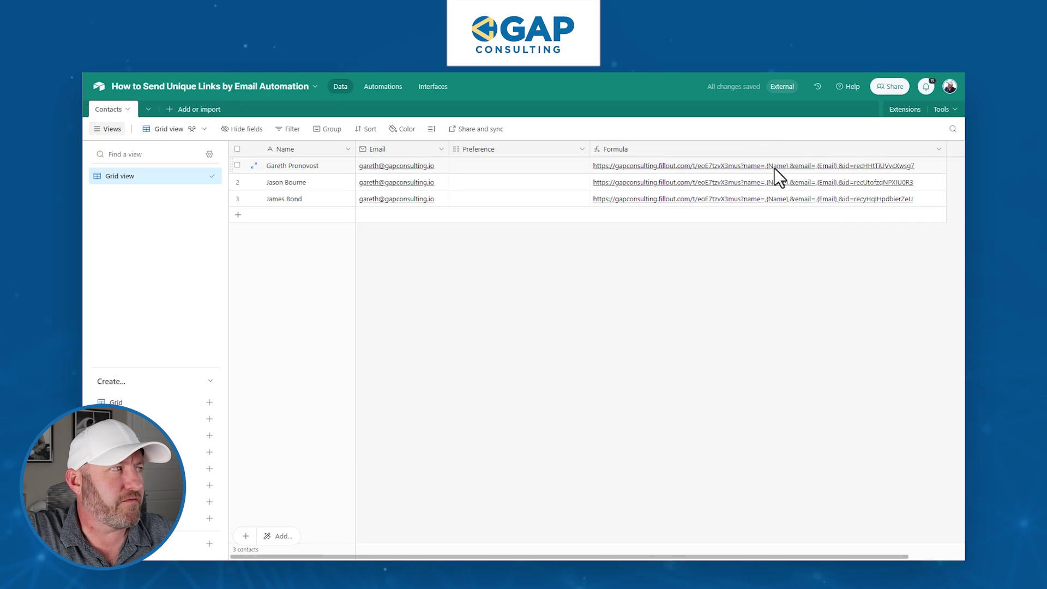
# Reopen the Formula field's settings and add a closing quotation mark after name= to enclose the URL text.
pyautogui.doubleClick(740, 151)
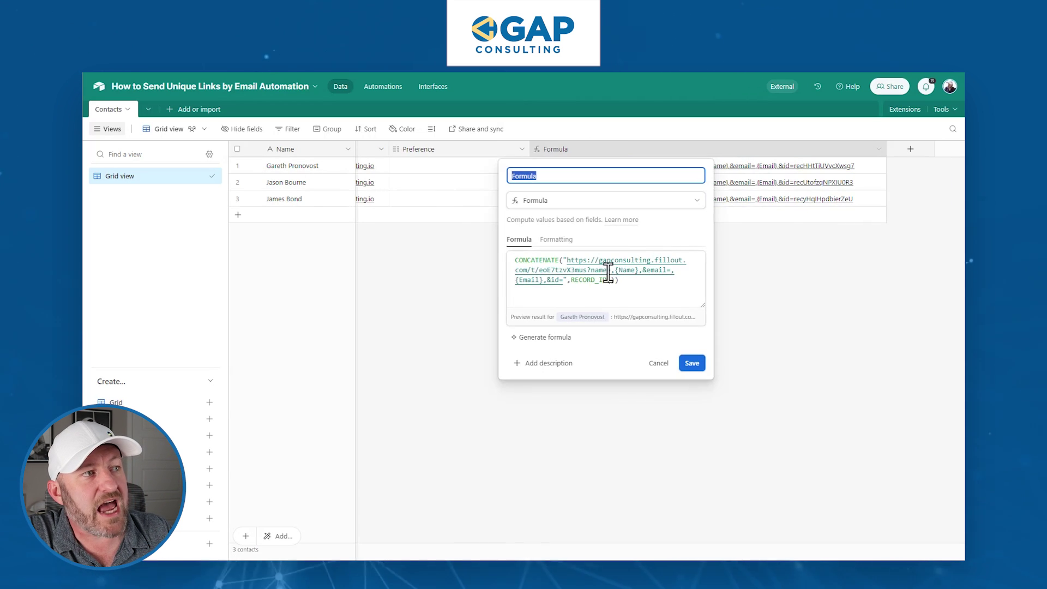
pyautogui.click(567, 261)
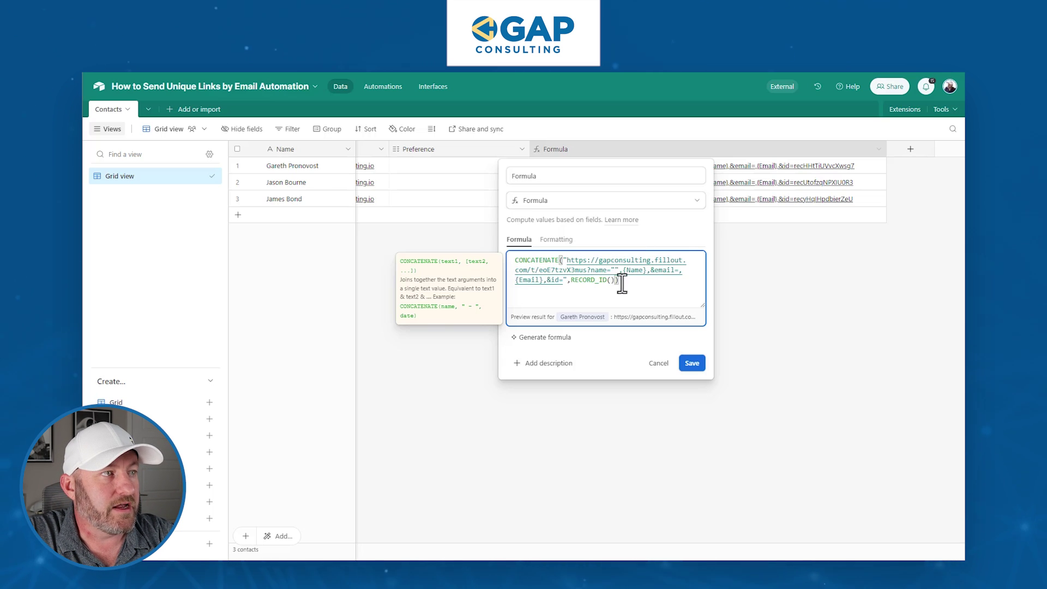
pyautogui.write(',')
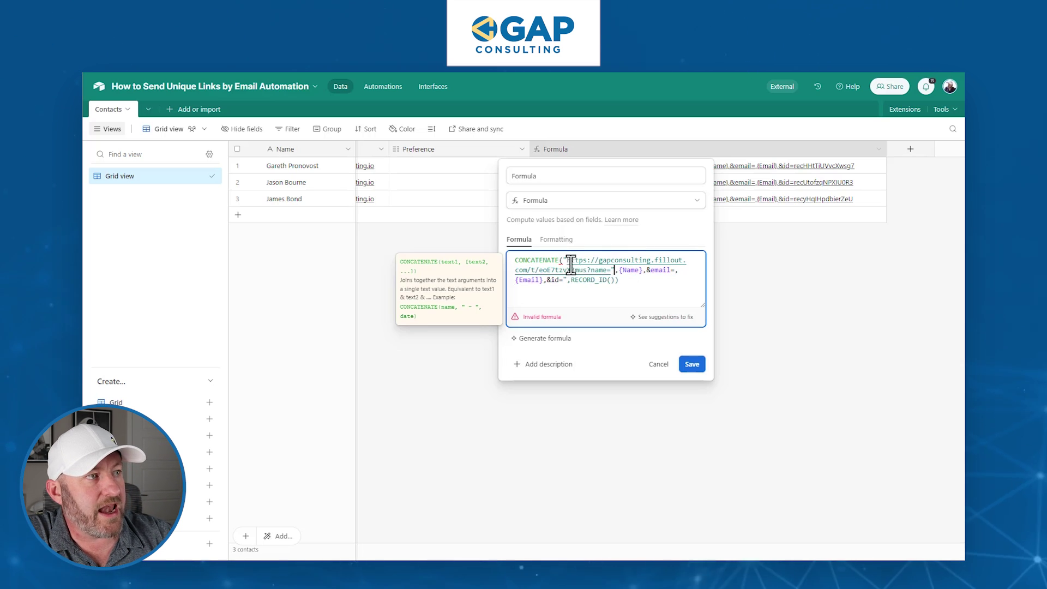
pyautogui.moveTo(567, 260); pyautogui.dragTo(609, 268)
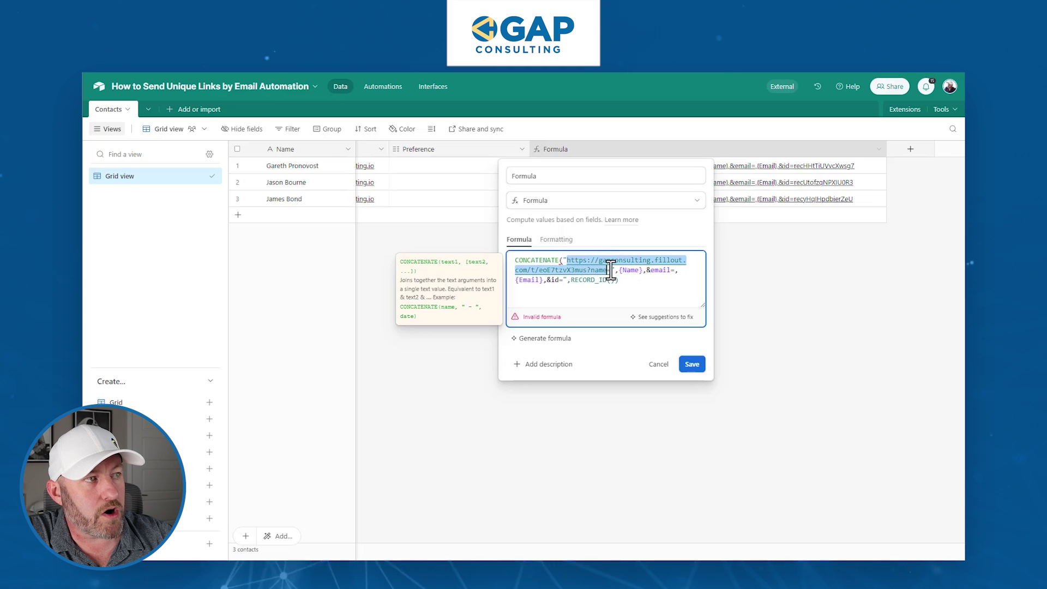
pyautogui.click(617, 270)
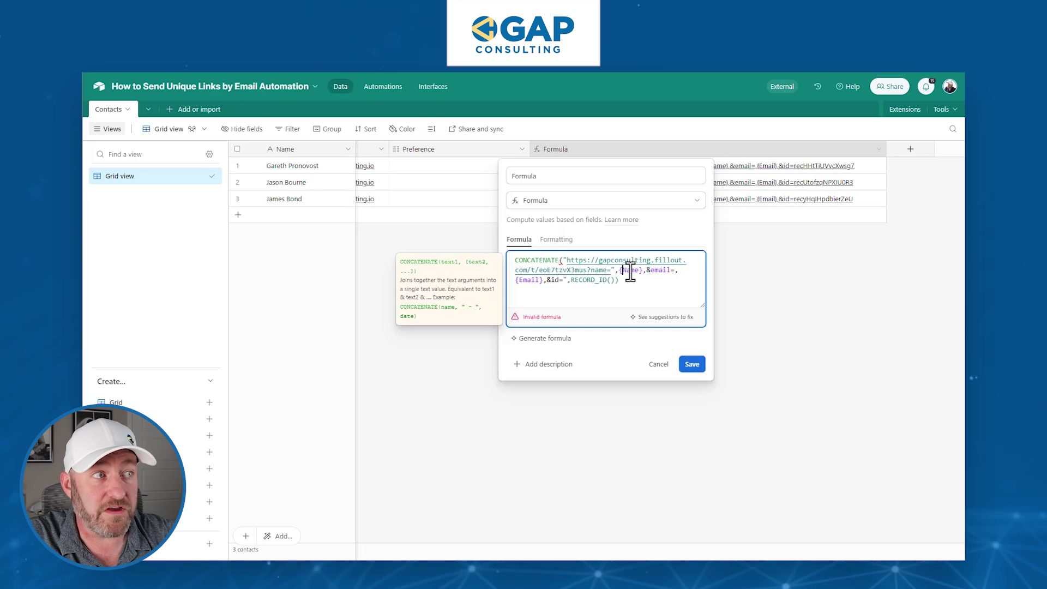
# Enclose the &email= and &id= text segments of the formula in quotation marks.
pyautogui.click(645, 270)
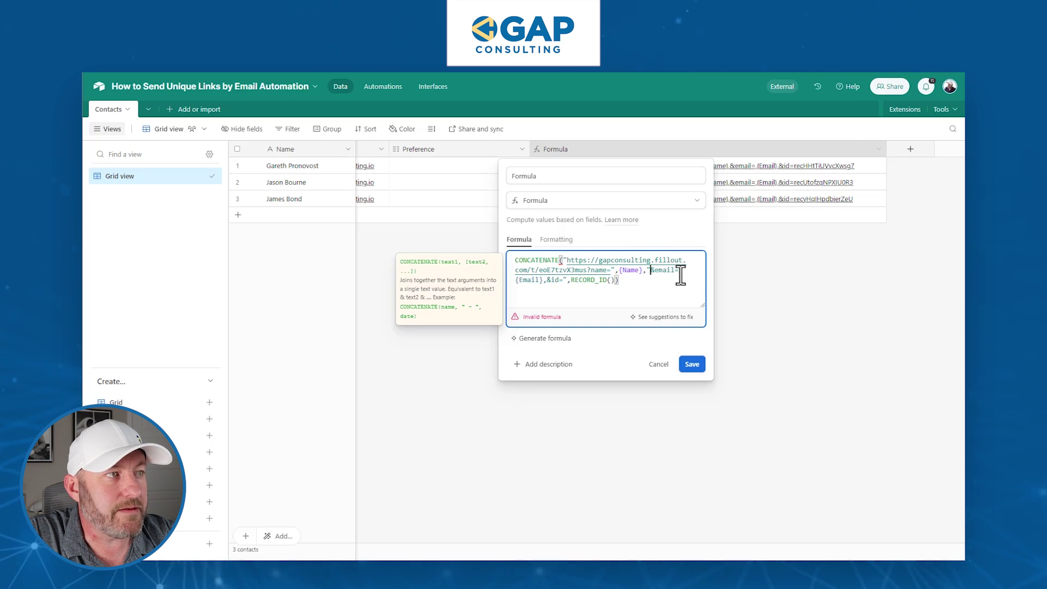
pyautogui.write('"')
pyautogui.write('",')
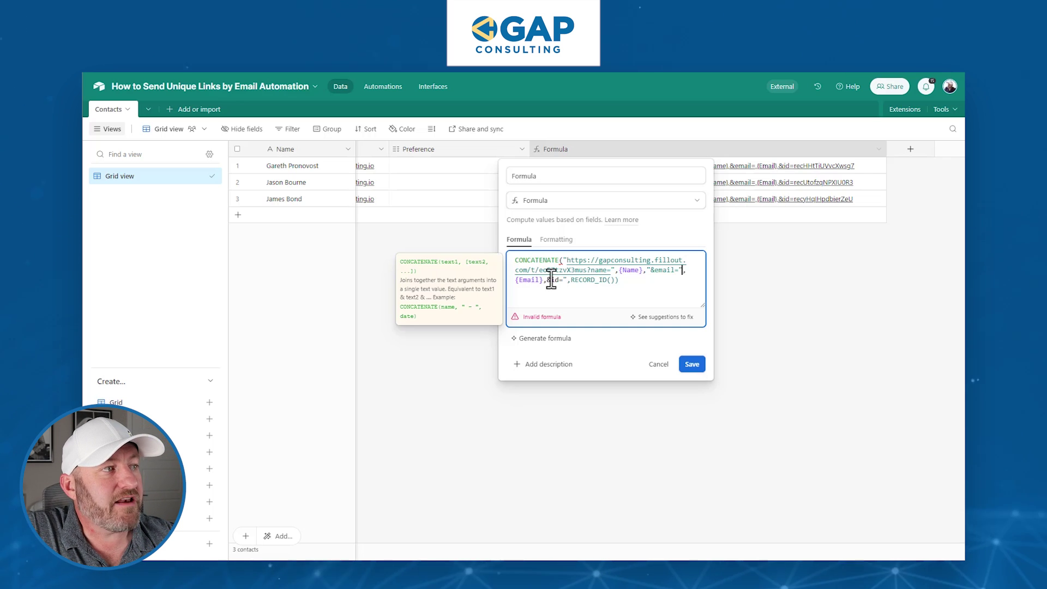
pyautogui.click(546, 280)
pyautogui.write('"')
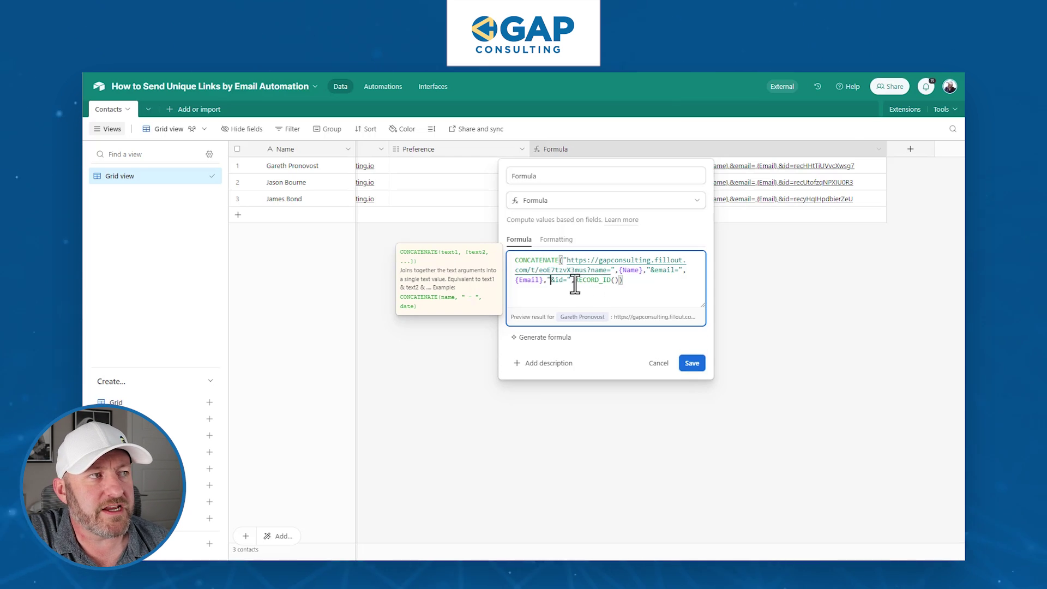
# Save the corrected link formula and widen the Formula column.
pyautogui.moveTo(615, 283); pyautogui.dragTo(619, 284)
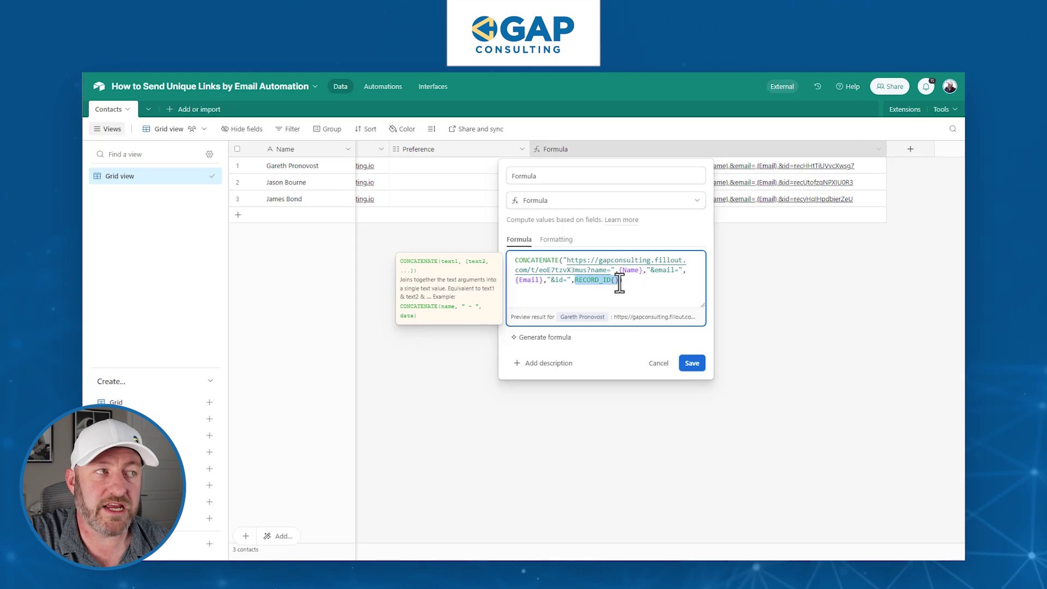
pyautogui.moveTo(619, 273); pyautogui.dragTo(647, 271)
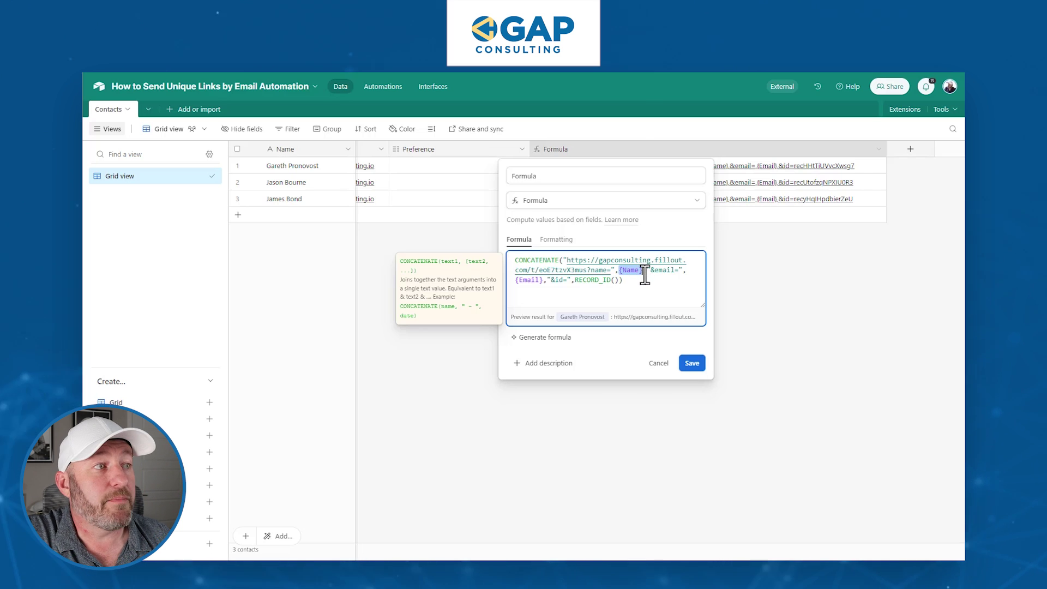
pyautogui.click(649, 282)
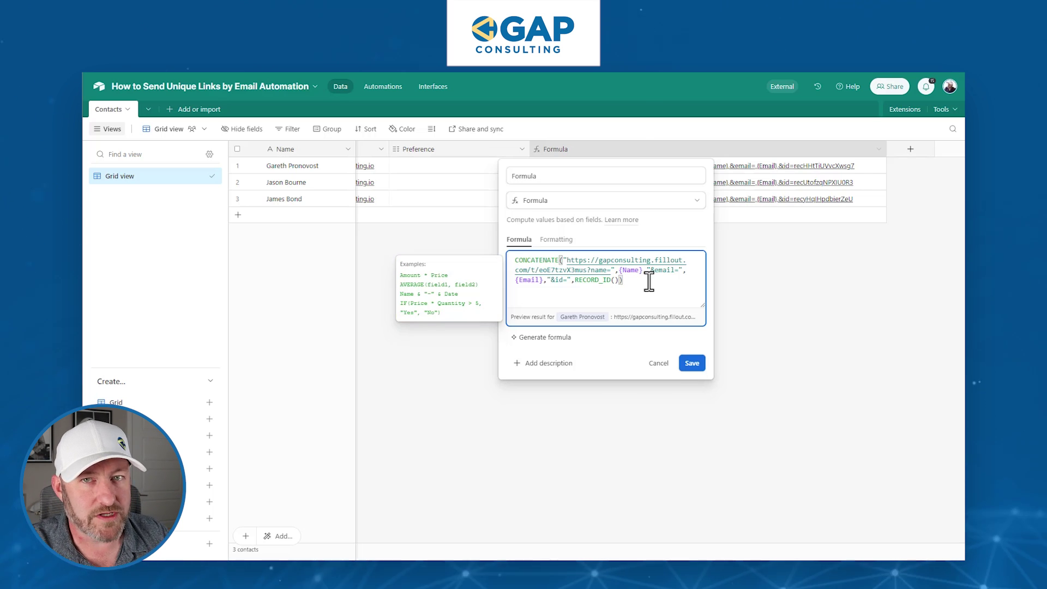
pyautogui.click(692, 364)
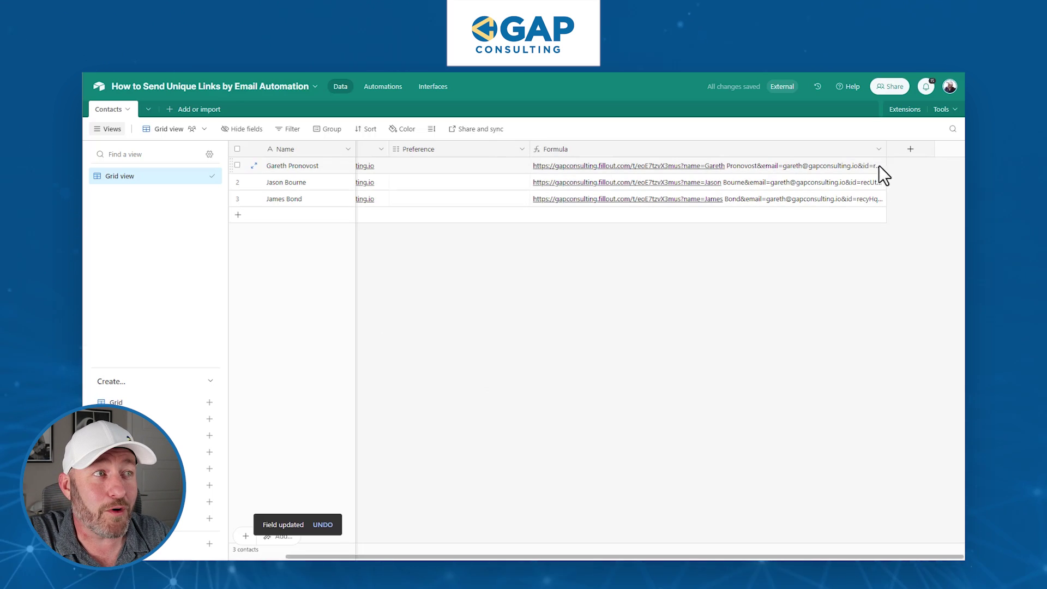
pyautogui.moveTo(886, 149); pyautogui.dragTo(914, 148)
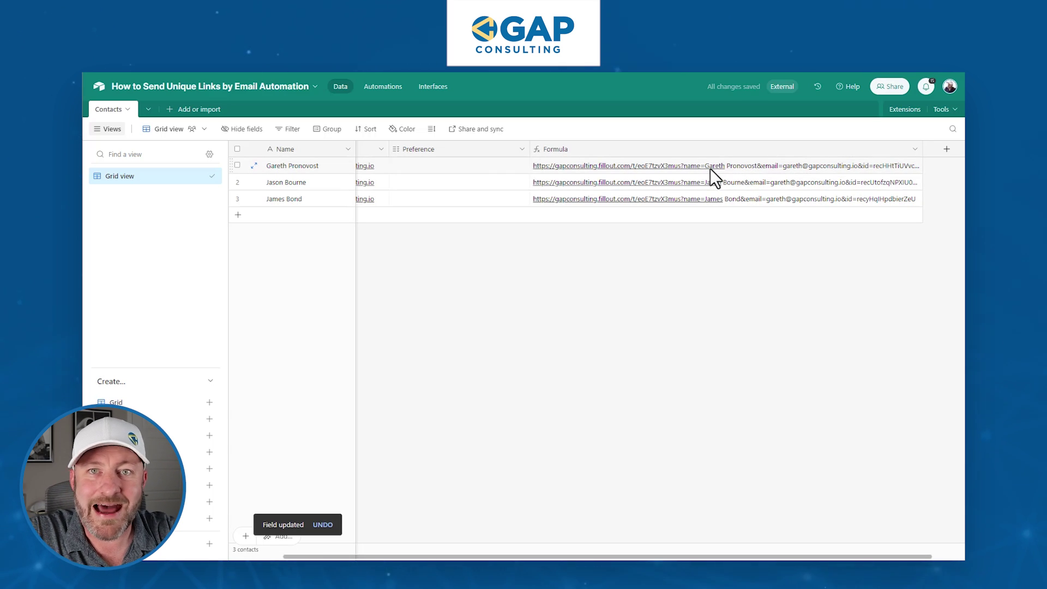
# Wrap {Name} in ENCODE_URL_COMPONENT() in the link formula and save the field.
pyautogui.doubleClick(696, 153)
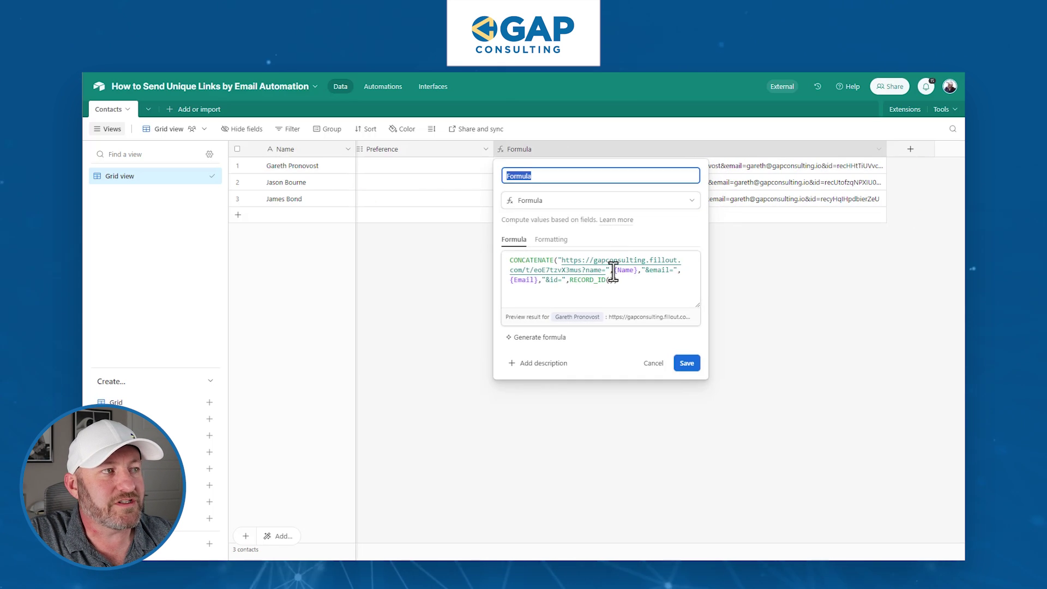
pyautogui.click(615, 272)
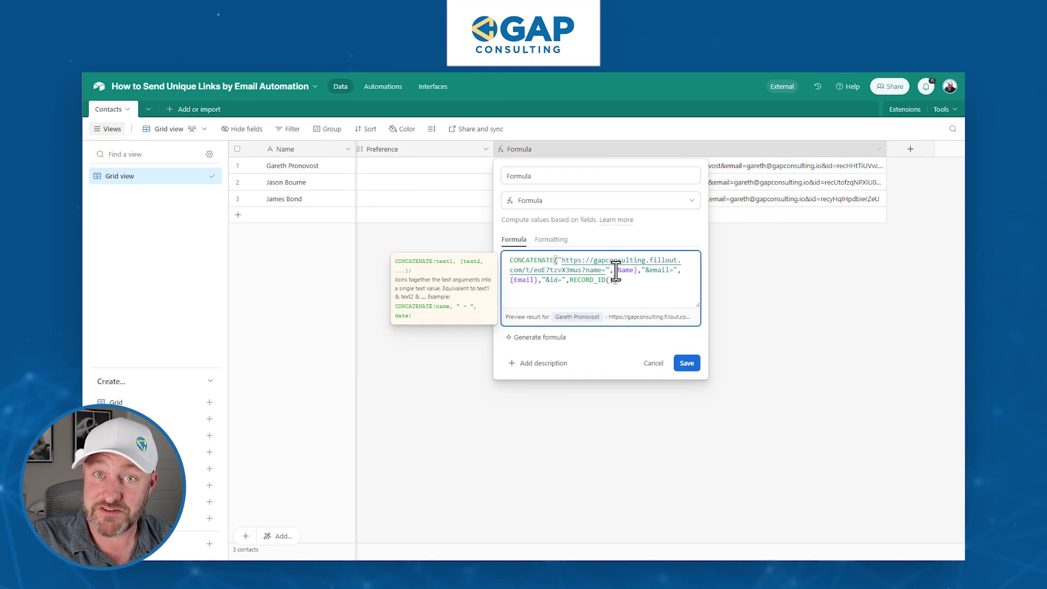
pyautogui.write('n')
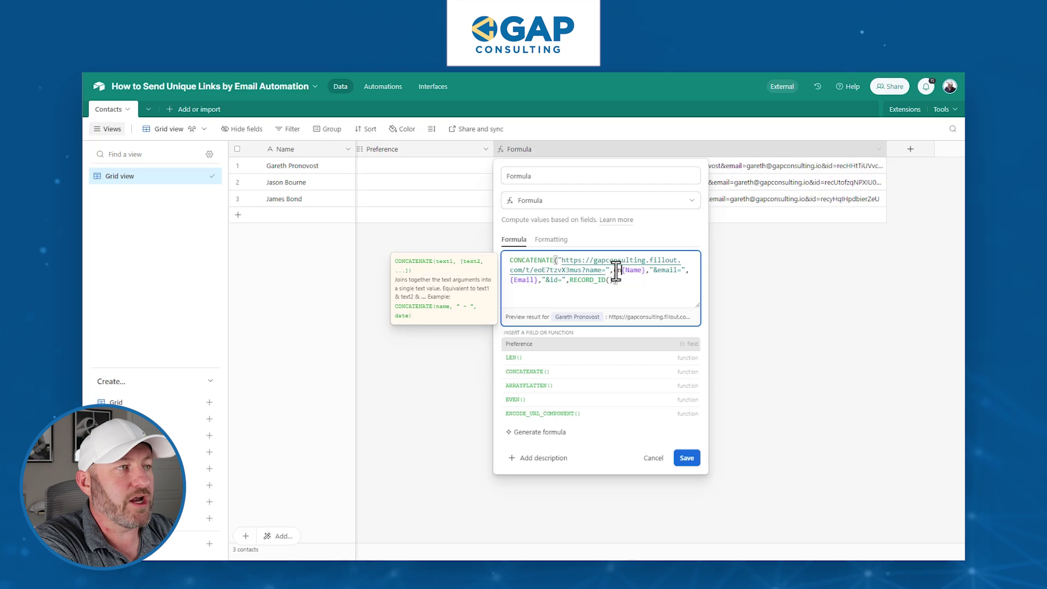
pyautogui.write('co')
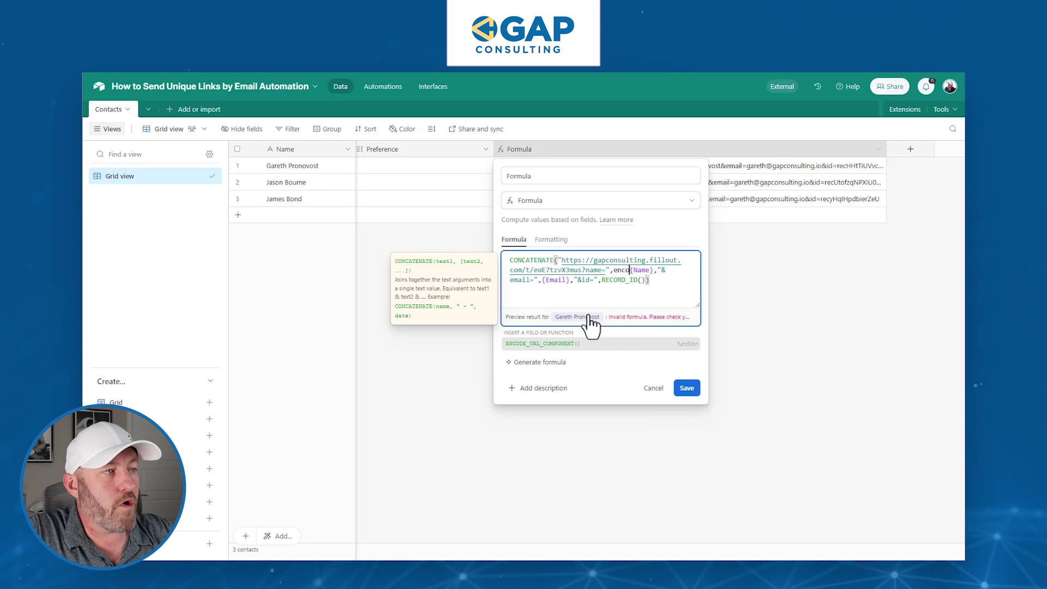
pyautogui.click(572, 360)
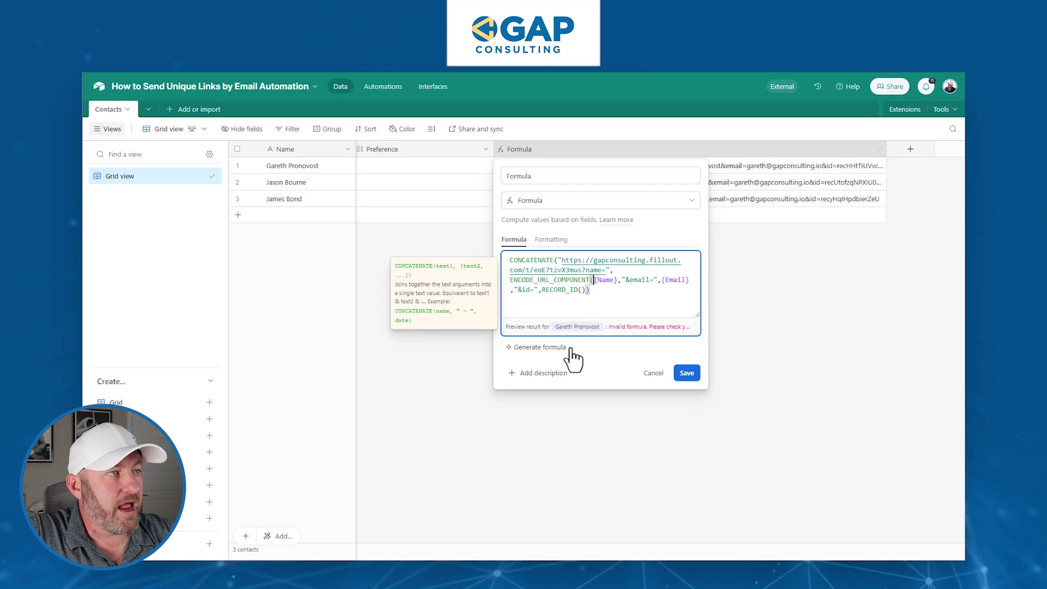
pyautogui.click(618, 280)
pyautogui.write('),')
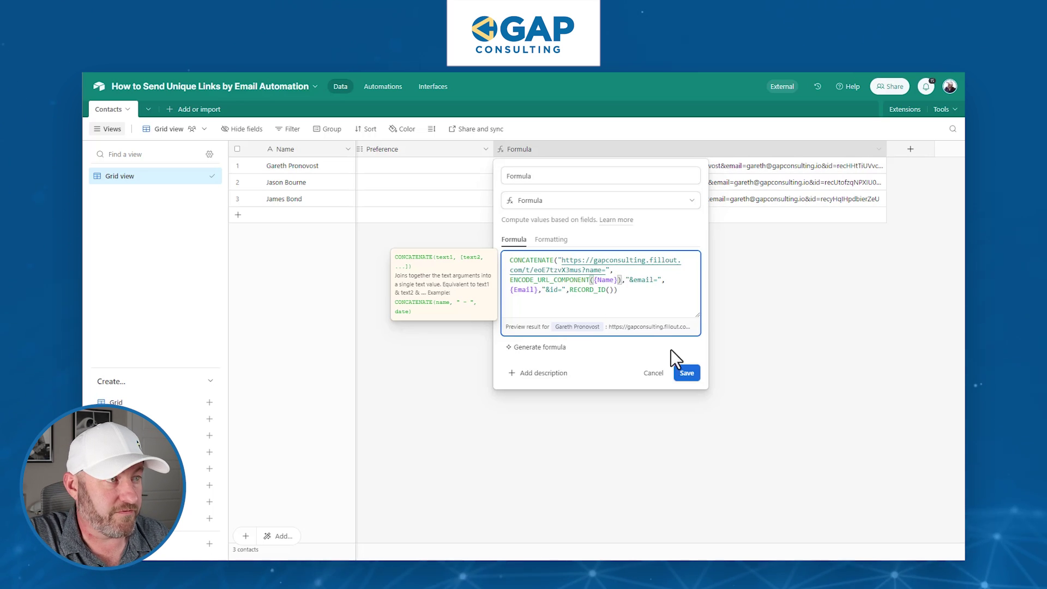
pyautogui.click(687, 375)
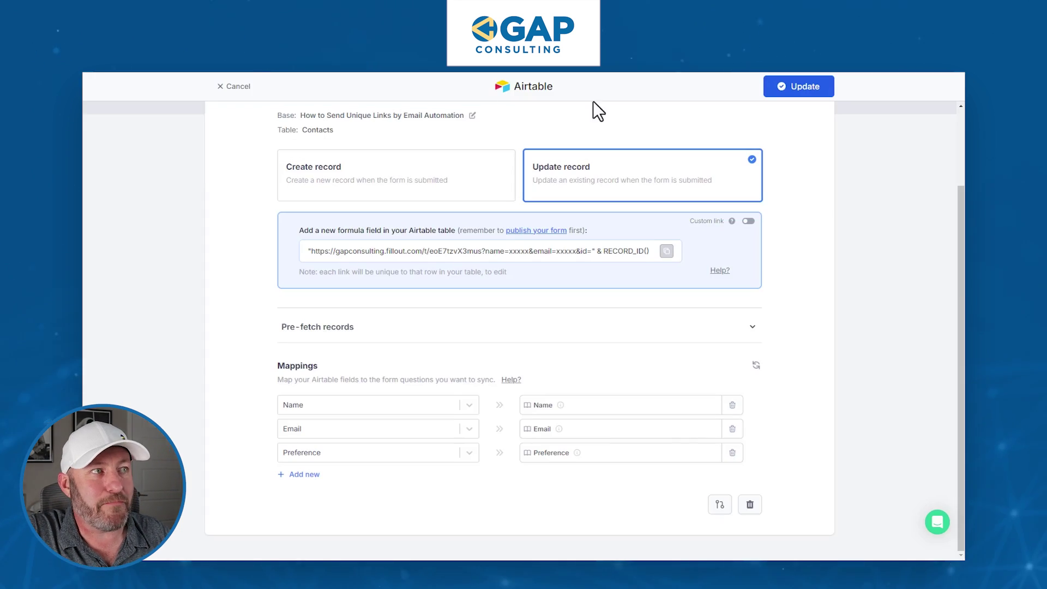
# Switch to Fillout, update the Airtable integration and publish the Email Submissions form.
pyautogui.scroll(2, 785, 136)
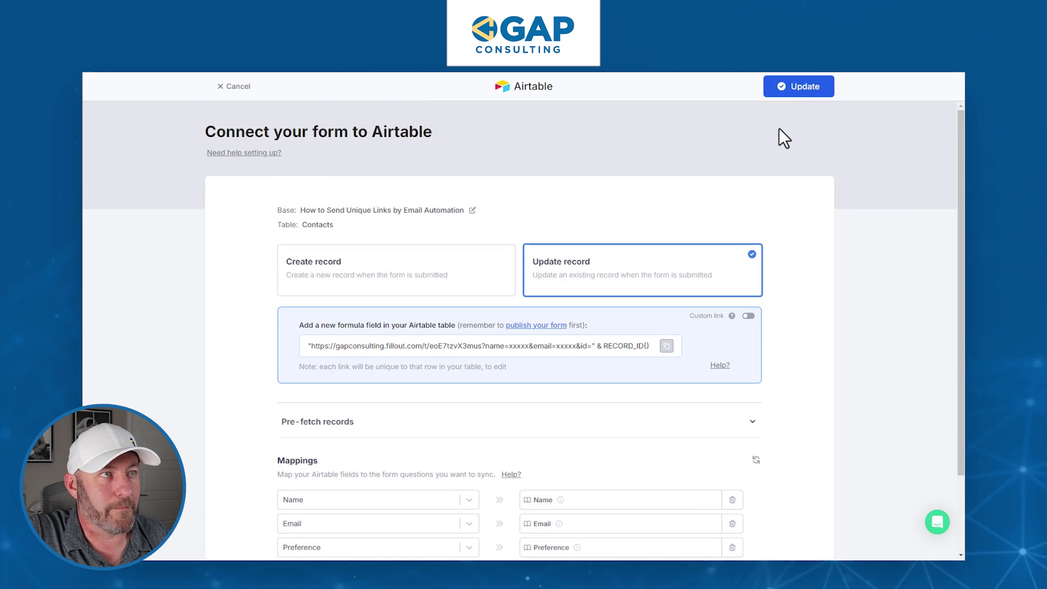
pyautogui.click(796, 90)
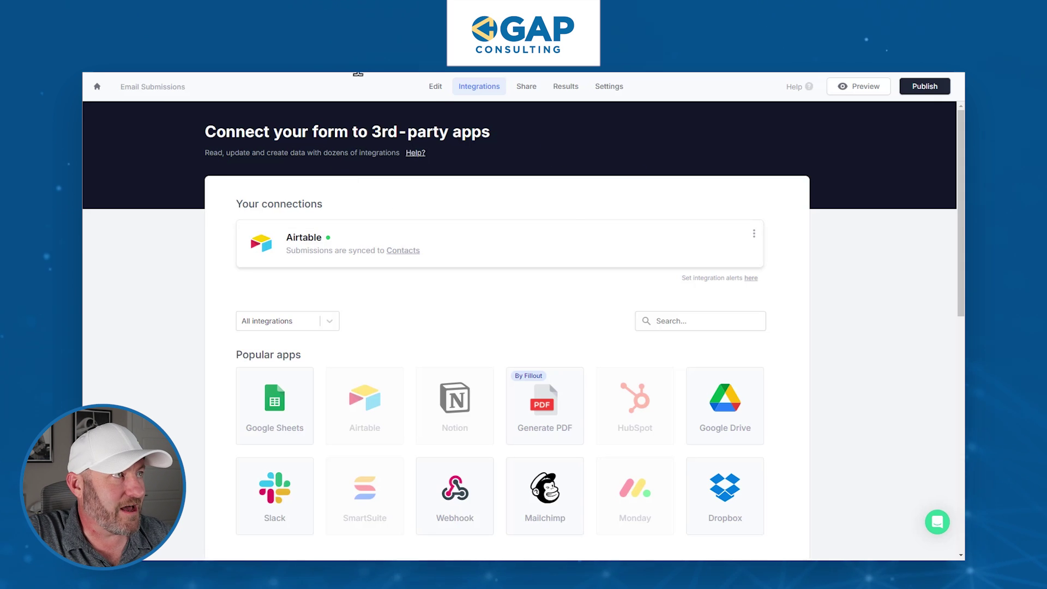
pyautogui.click(434, 87)
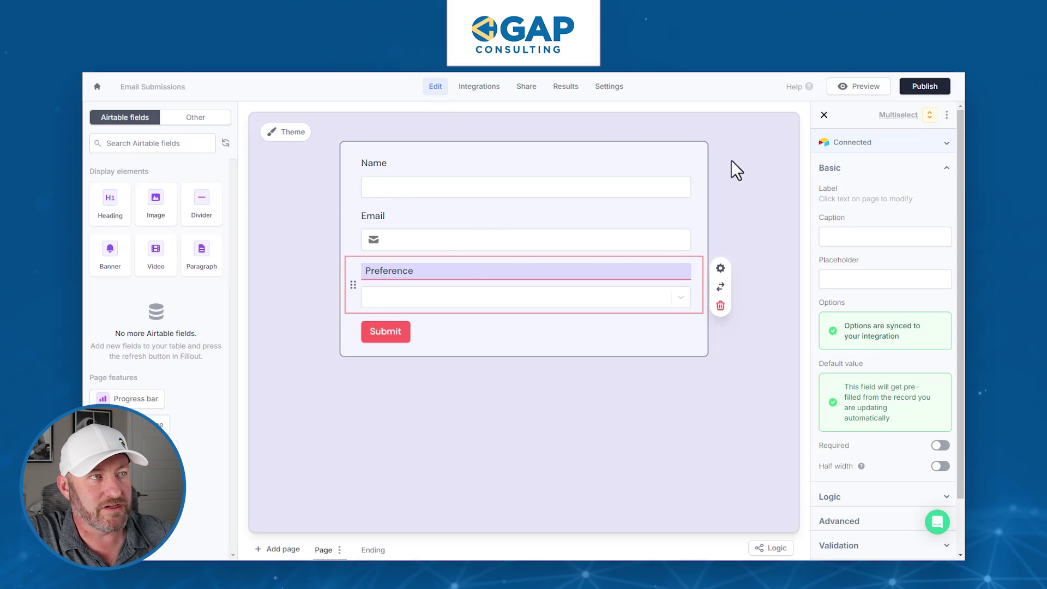
pyautogui.click(729, 257)
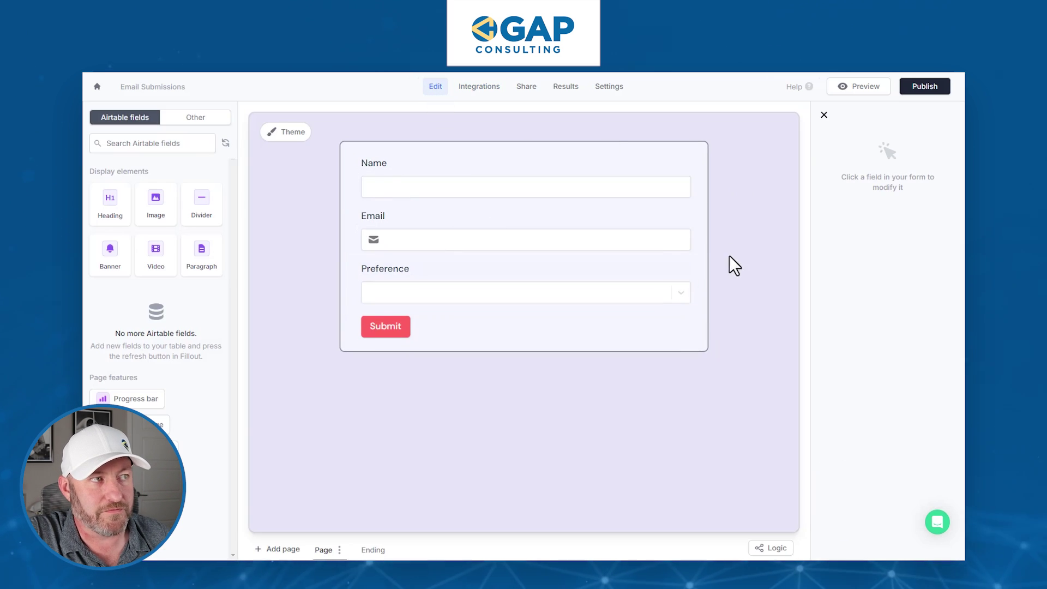
pyautogui.click(925, 88)
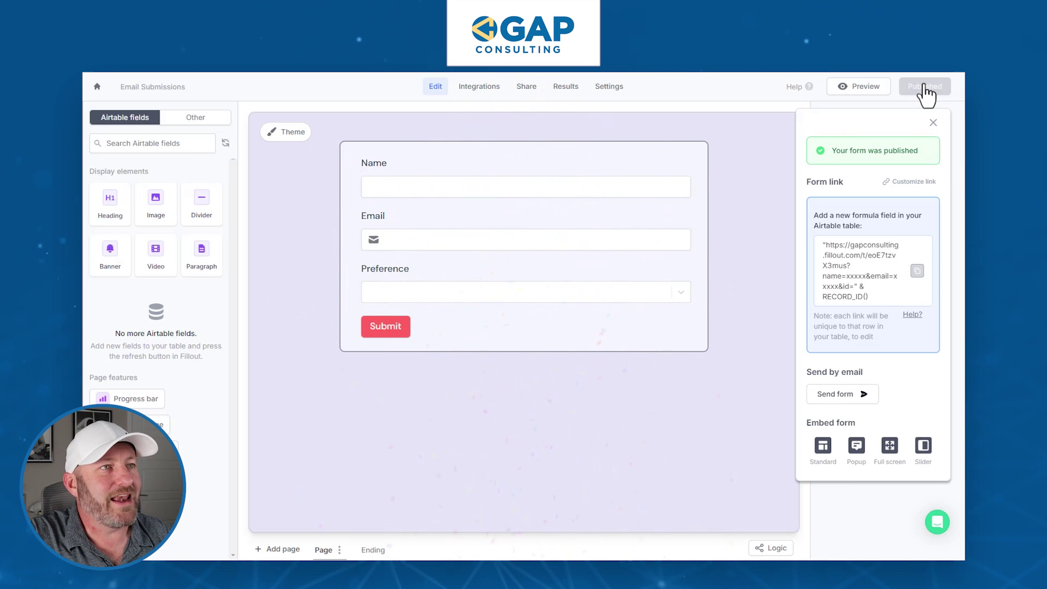
# Return to Airtable, open the first contact's unique form link and check the prefilled Name and Email fields.
pyautogui.click(563, 101)
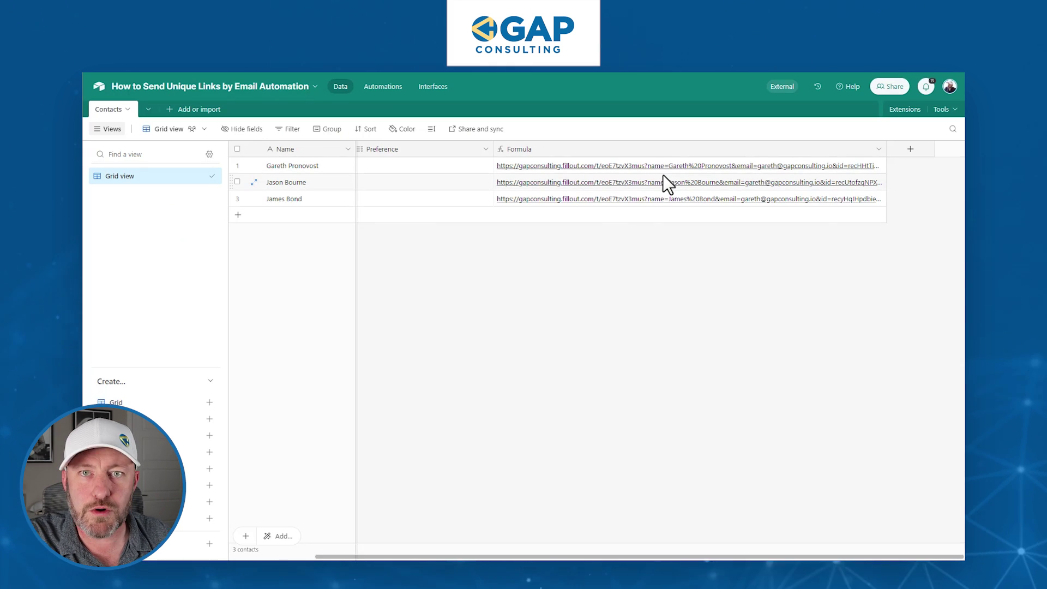
pyautogui.click(661, 173)
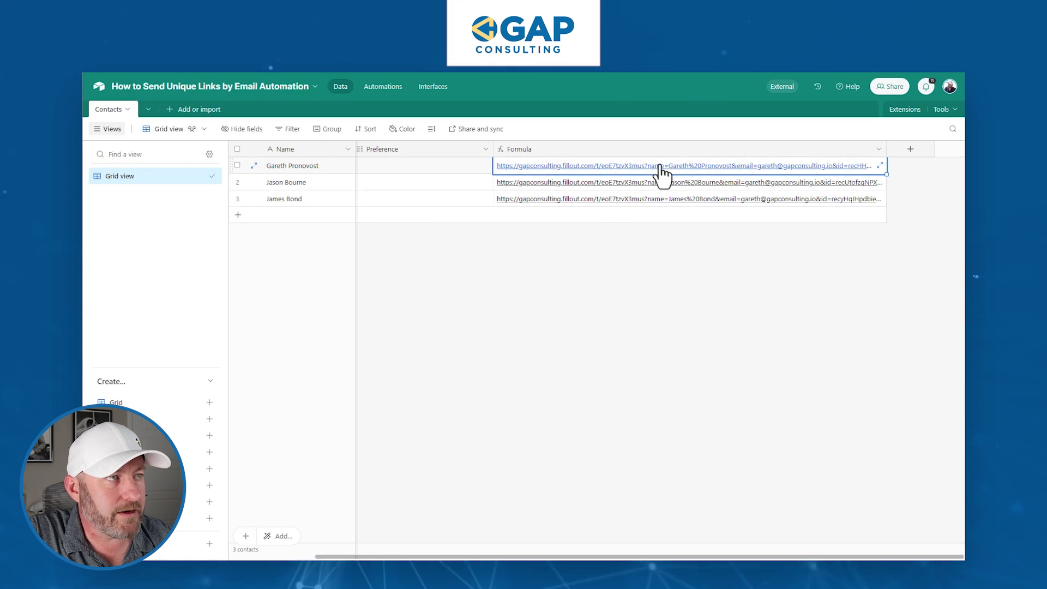
pyautogui.click(662, 174)
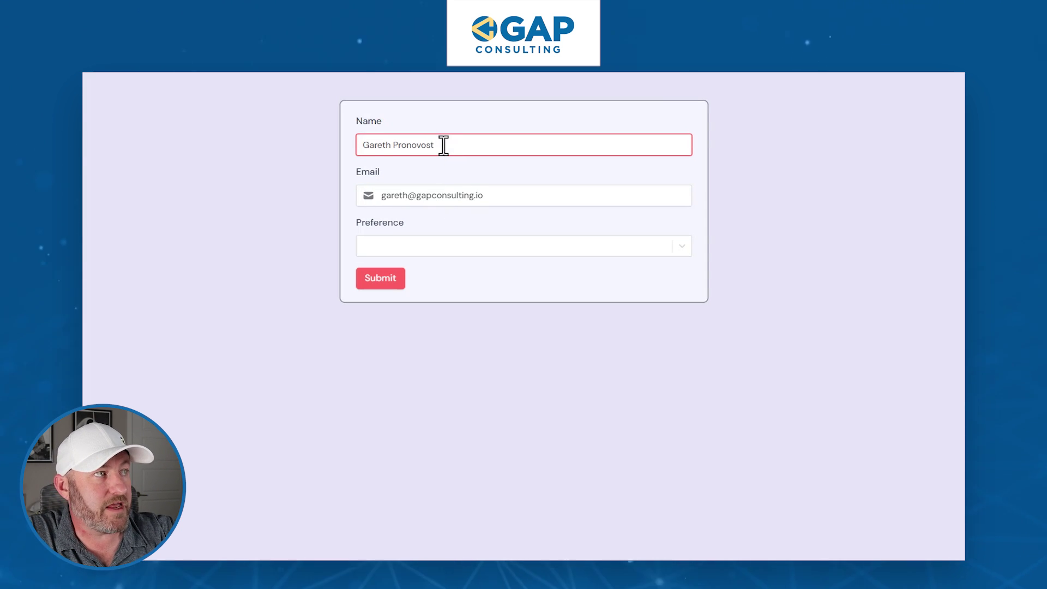
pyautogui.click(460, 198)
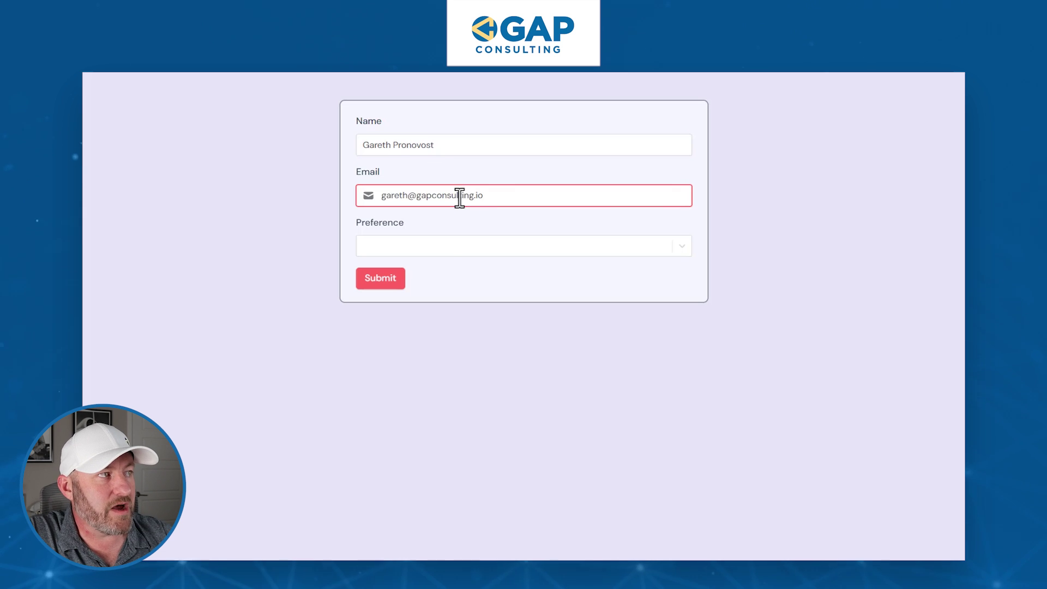
# Choose Monday, Wednesday and Friday as the Preference and submit the form.
pyautogui.click(457, 254)
pyautogui.click(434, 293)
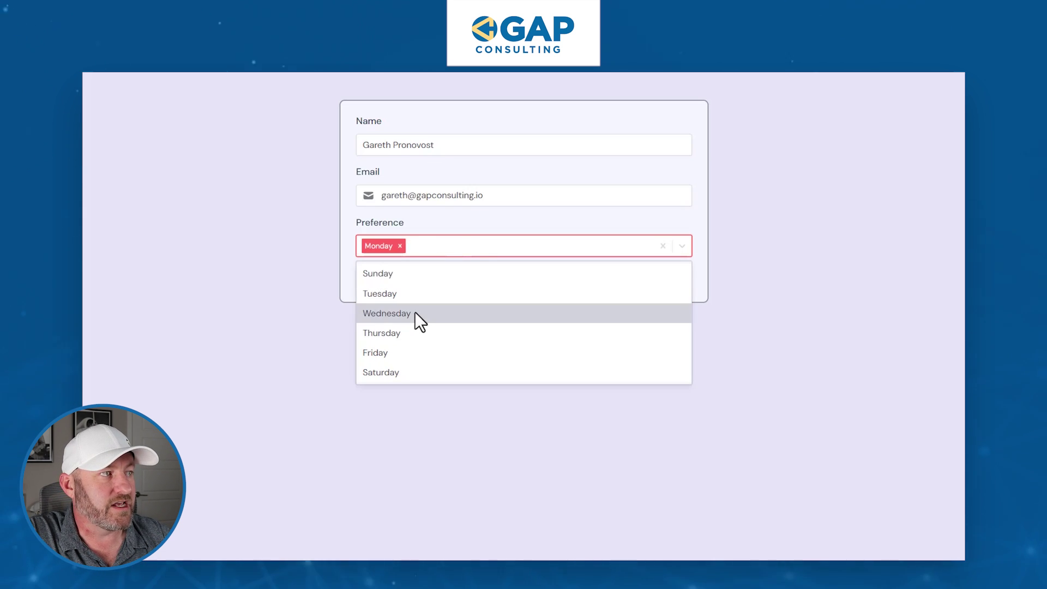
pyautogui.click(415, 312)
pyautogui.click(414, 335)
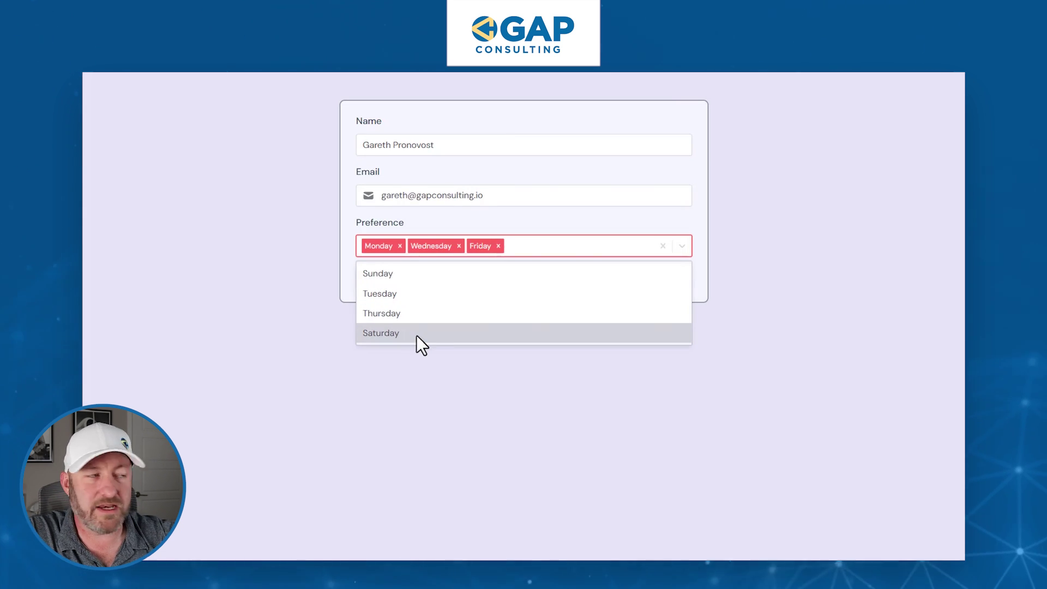
pyautogui.click(289, 285)
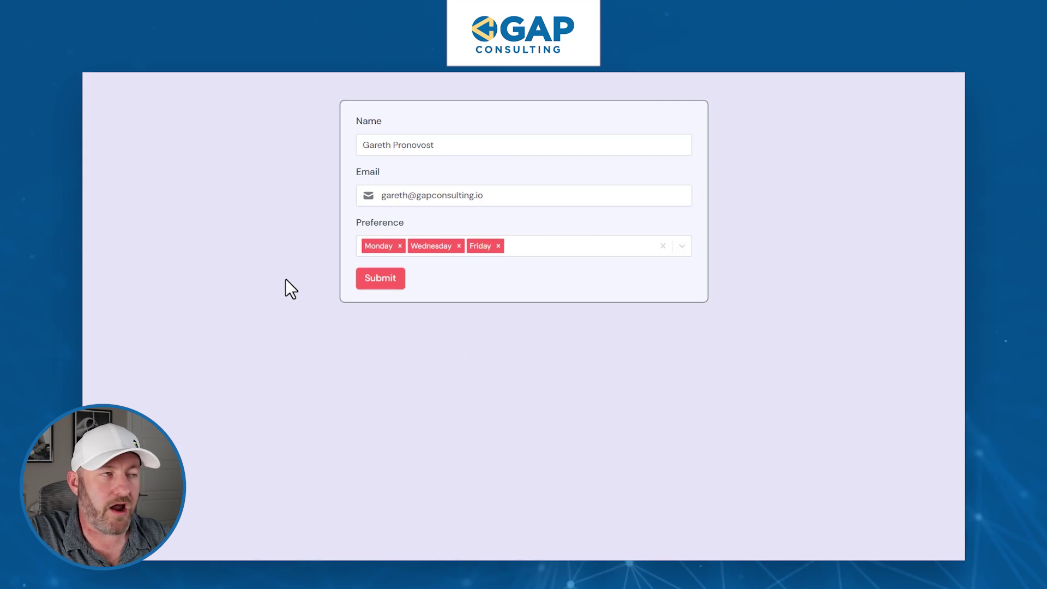
pyautogui.click(388, 281)
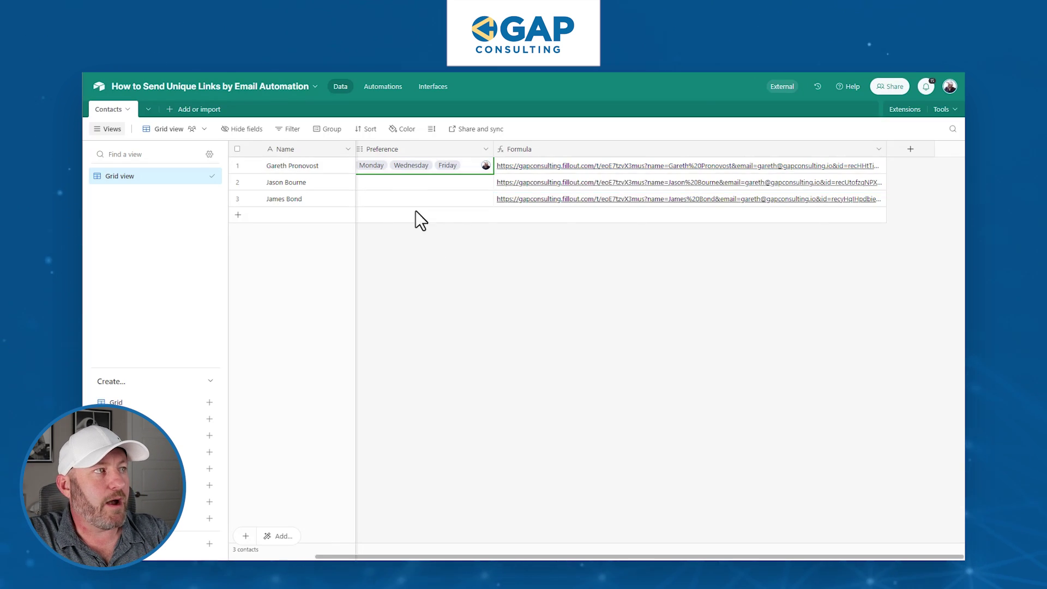
# Expand the first contact's record in Airtable to examine its updated Preference and activity history.
pyautogui.click(341, 167)
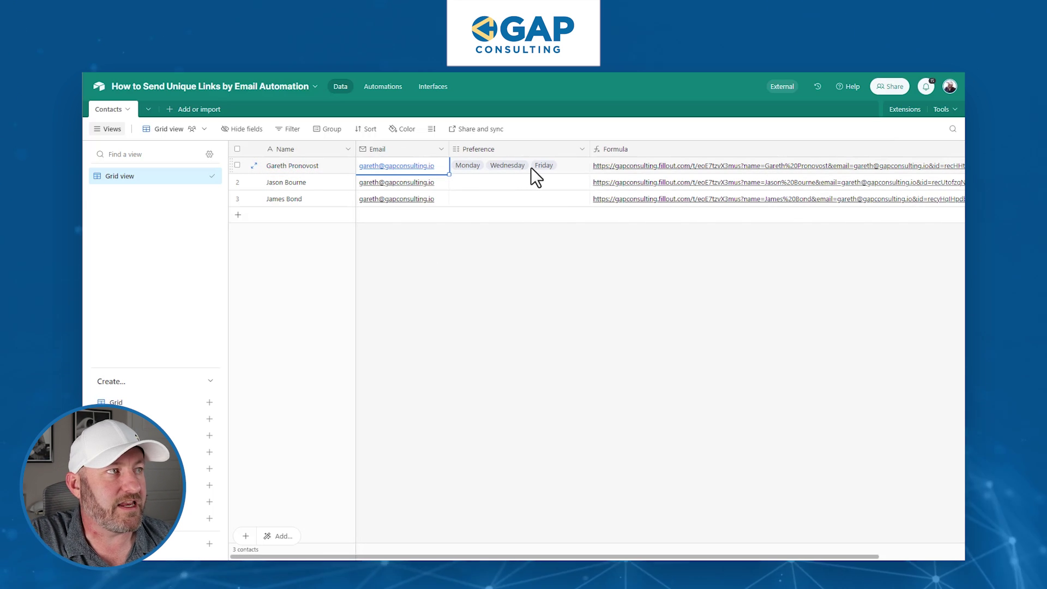
pyautogui.click(254, 165)
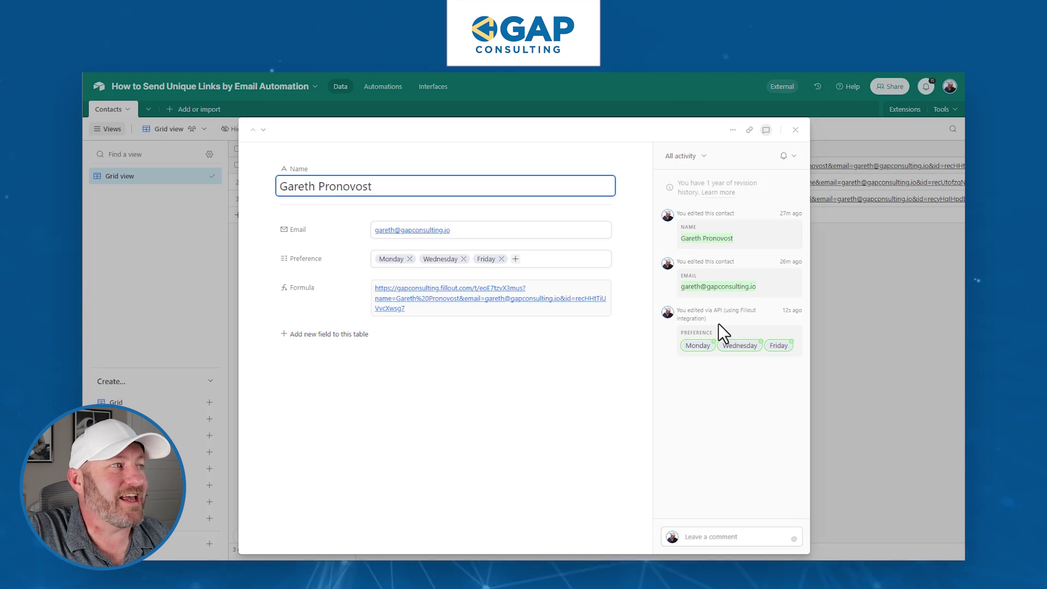
# Close the expanded contact record and narrow the Formula column in the Contacts grid.
pyautogui.click(795, 129)
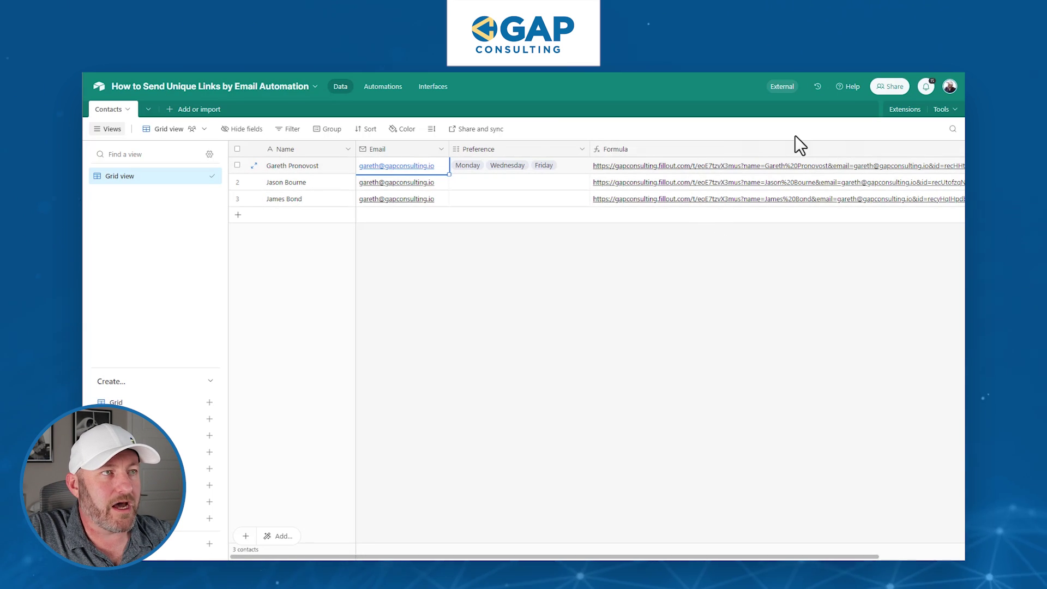
pyautogui.hscroll(3, 694, 169)
pyautogui.moveTo(885, 142); pyautogui.dragTo(549, 156)
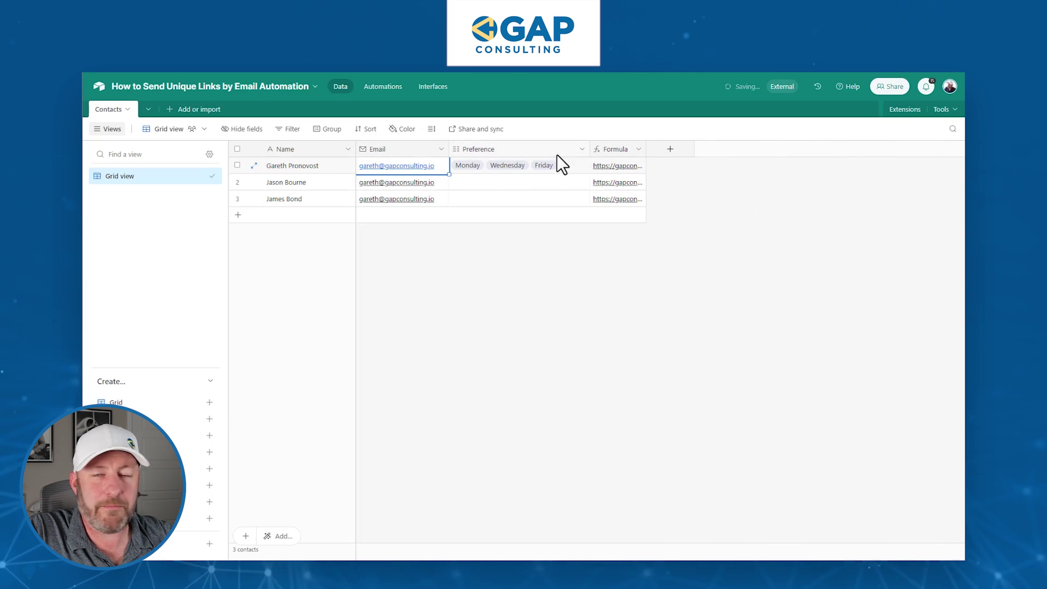
# Add a checkbox field named Trigger to the Contacts table and narrow its column slightly.
pyautogui.click(670, 150)
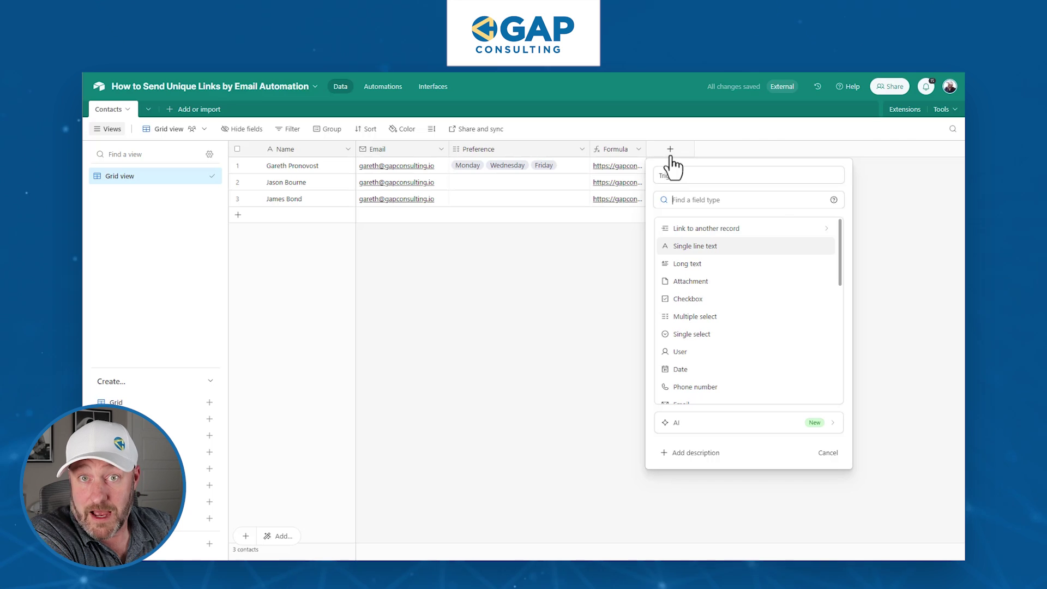
pyautogui.write('che')
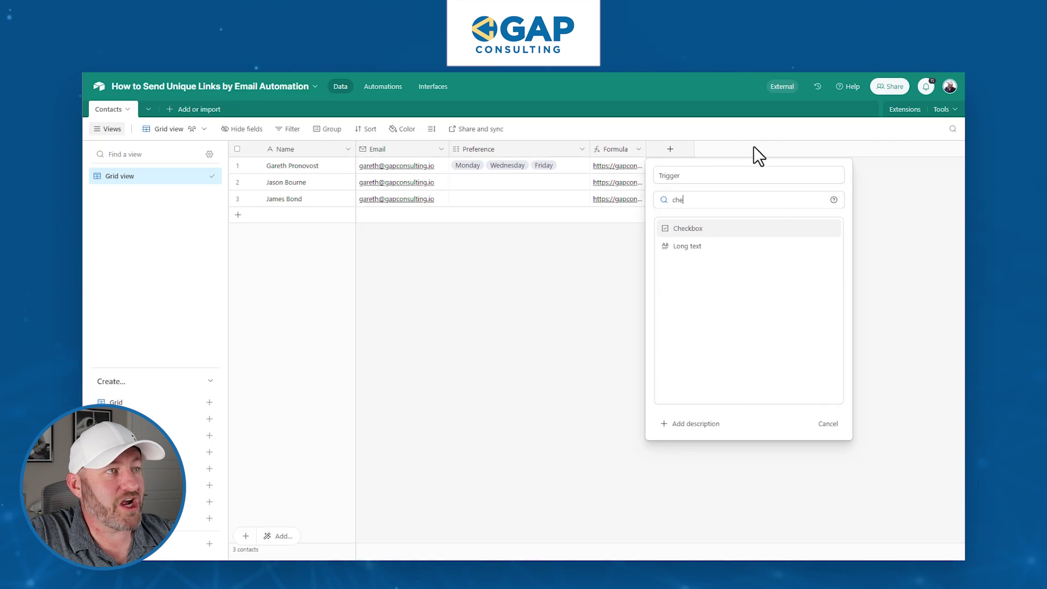
pyautogui.click(688, 229)
pyautogui.click(814, 316)
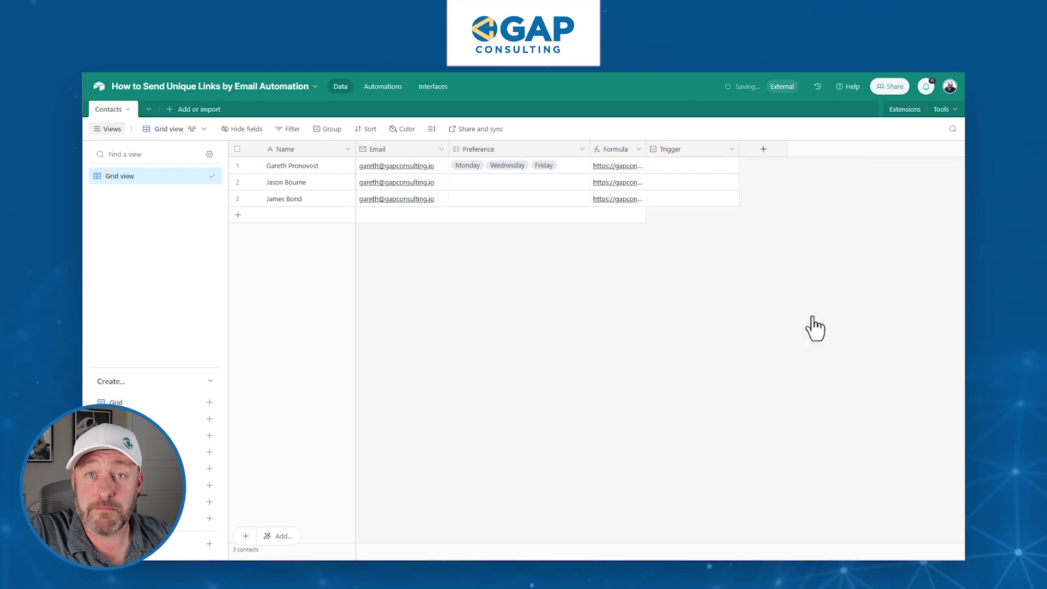
pyautogui.moveTo(738, 149); pyautogui.dragTo(716, 147)
# Tick the Trigger checkbox for the first contact and point out its Formula and Email cells.
pyautogui.click(675, 166)
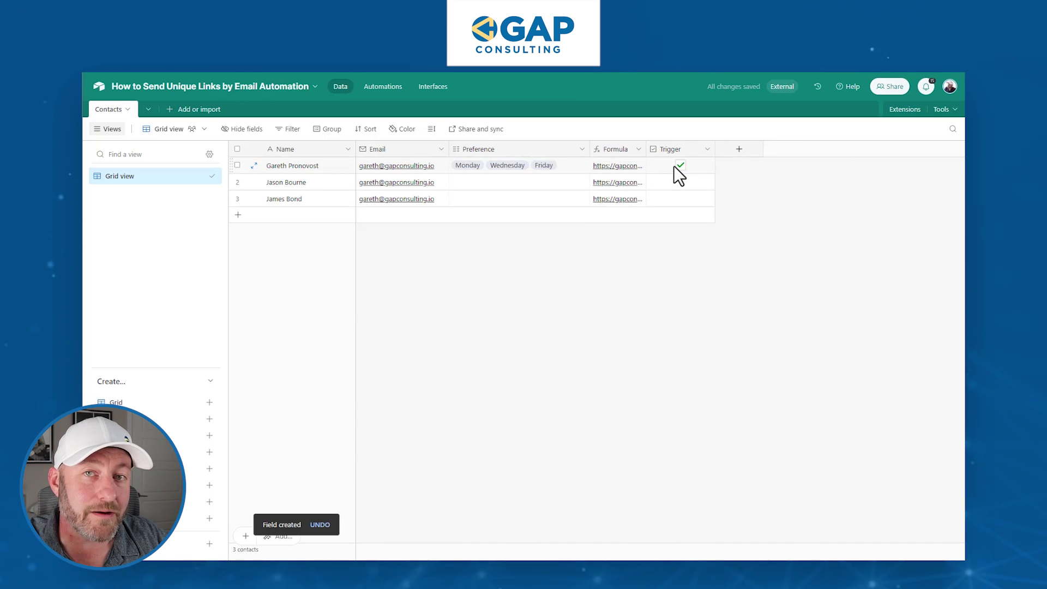
pyautogui.click(624, 166)
pyautogui.click(384, 166)
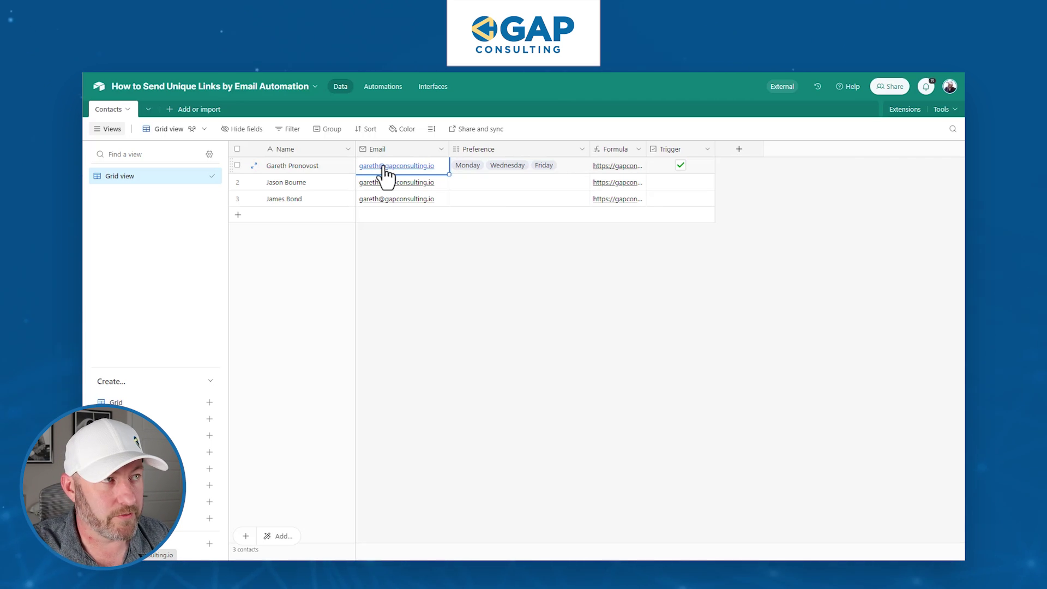
# Create an automation that starts when a record matches conditions in the Contacts table.
pyautogui.click(378, 87)
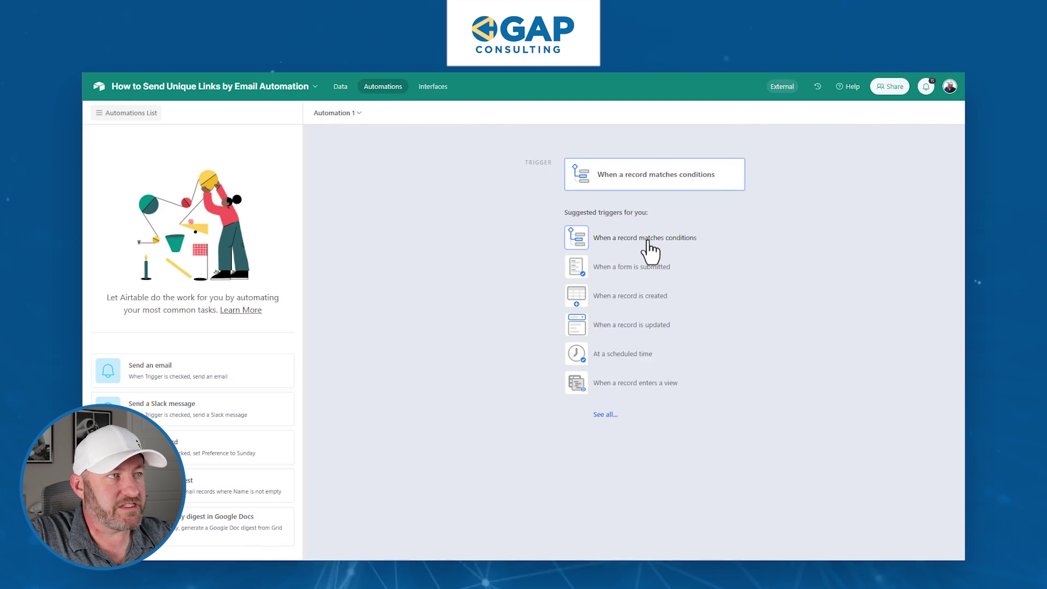
pyautogui.click(649, 239)
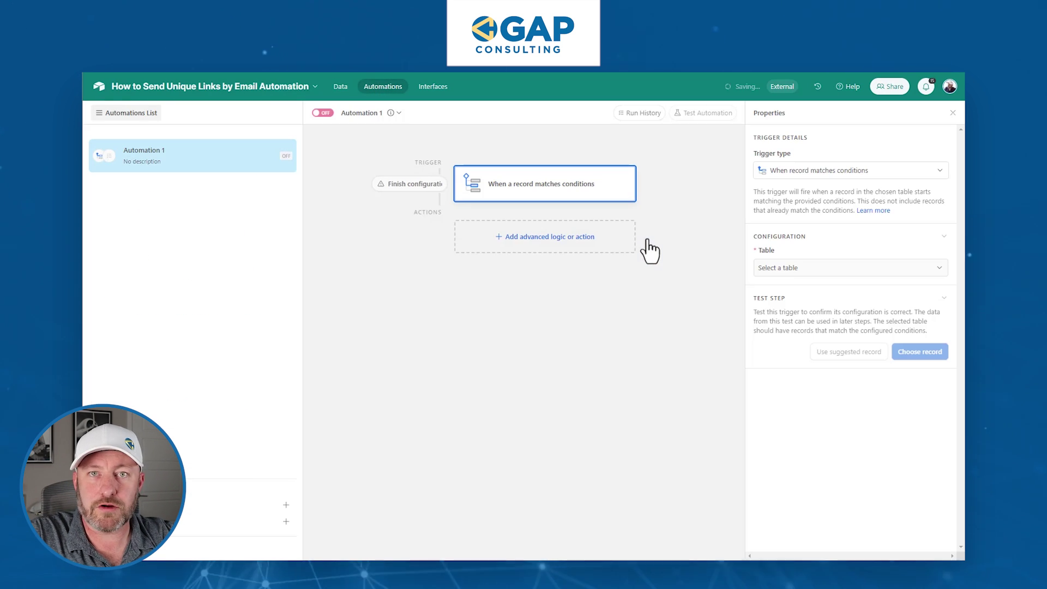
pyautogui.click(806, 268)
pyautogui.click(785, 304)
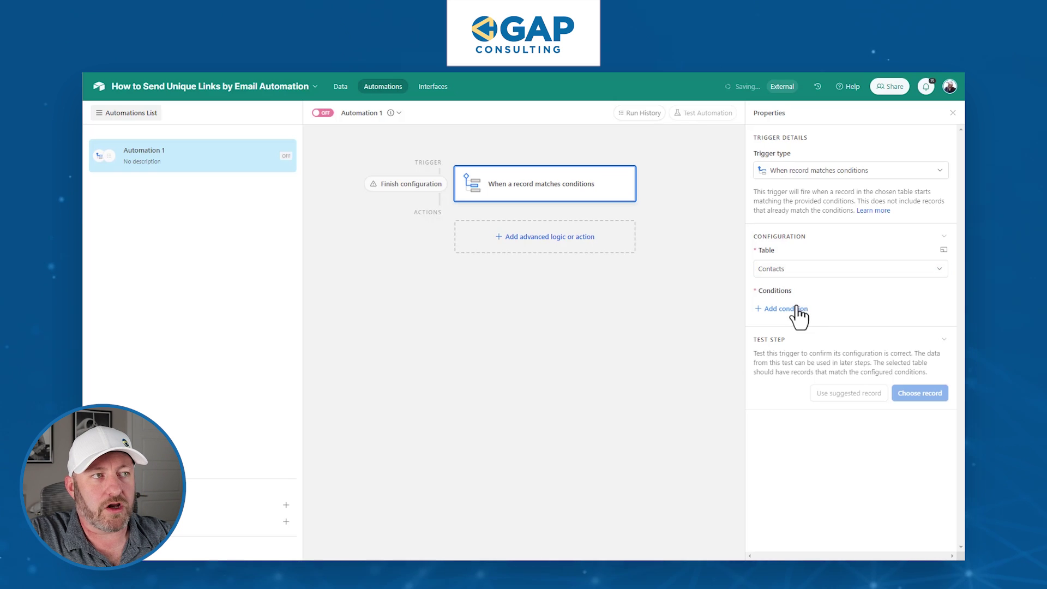
# Set the automation's condition to Trigger is checked and test it with the first contact's record.
pyautogui.click(798, 309)
pyautogui.click(806, 310)
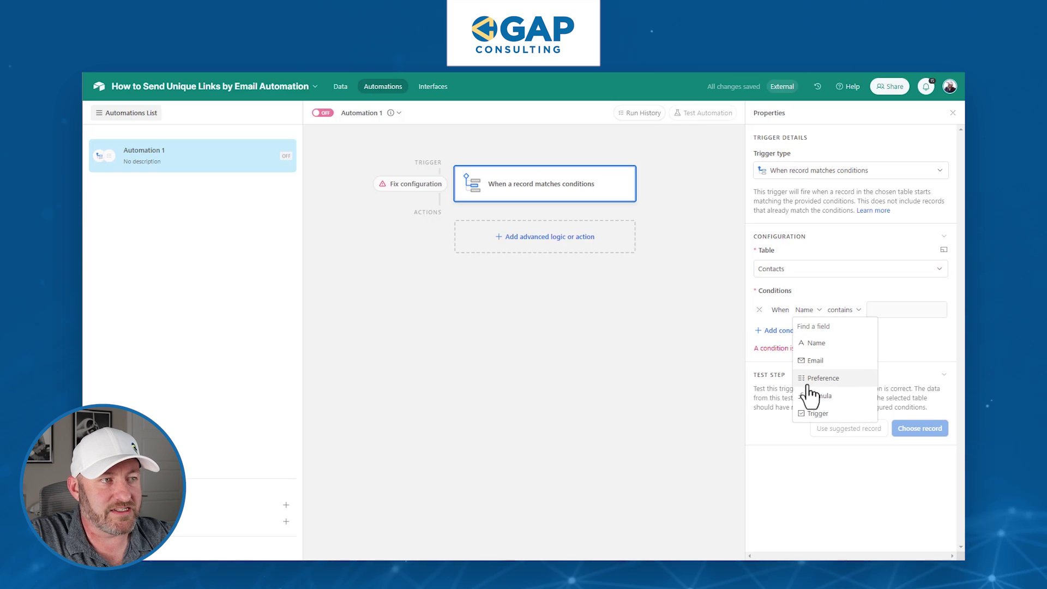
pyautogui.click(816, 417)
pyautogui.click(851, 310)
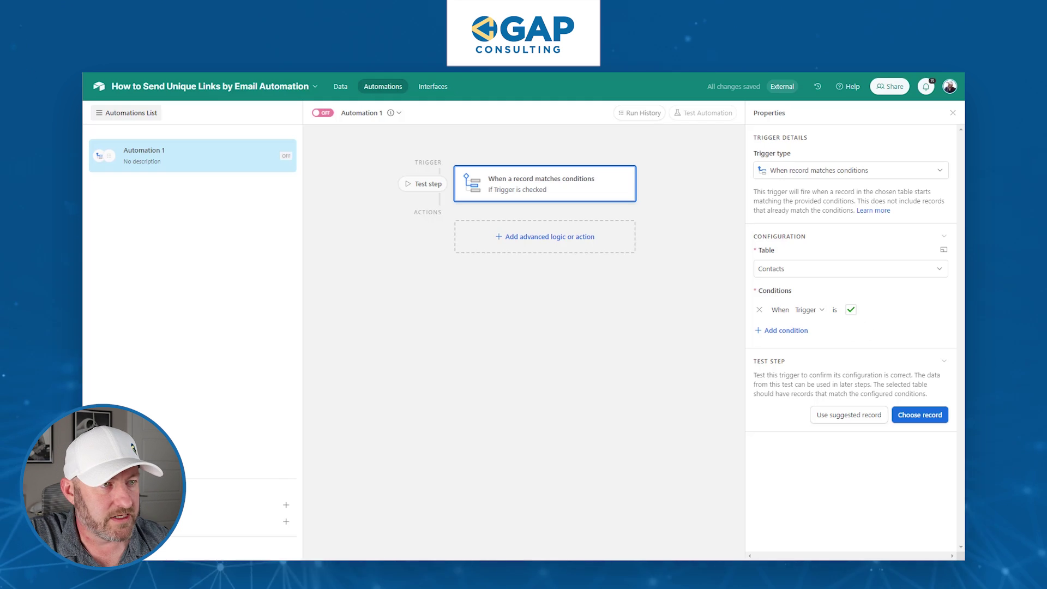
pyautogui.click(911, 418)
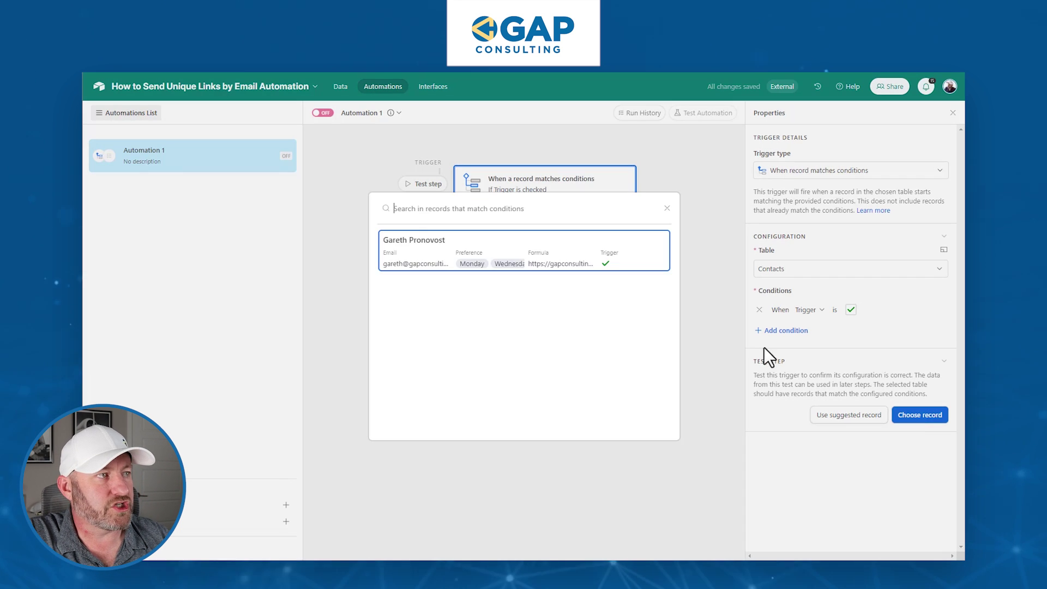
pyautogui.click(535, 262)
# Add a Gmail Send email action and choose the GAP Consulting Email account as sender.
pyautogui.click(534, 245)
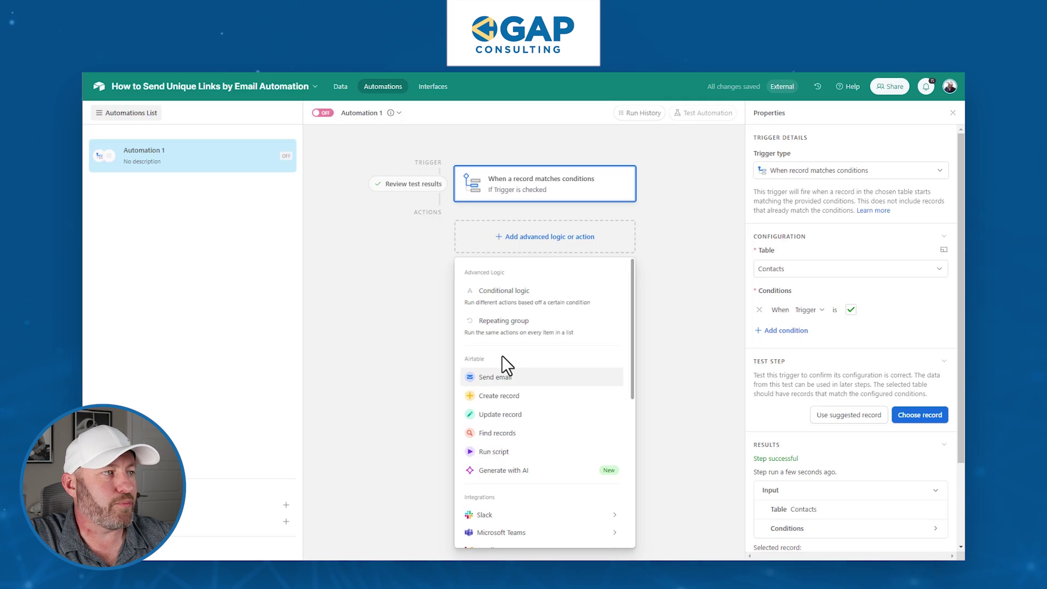
pyautogui.scroll(-1, 501, 388)
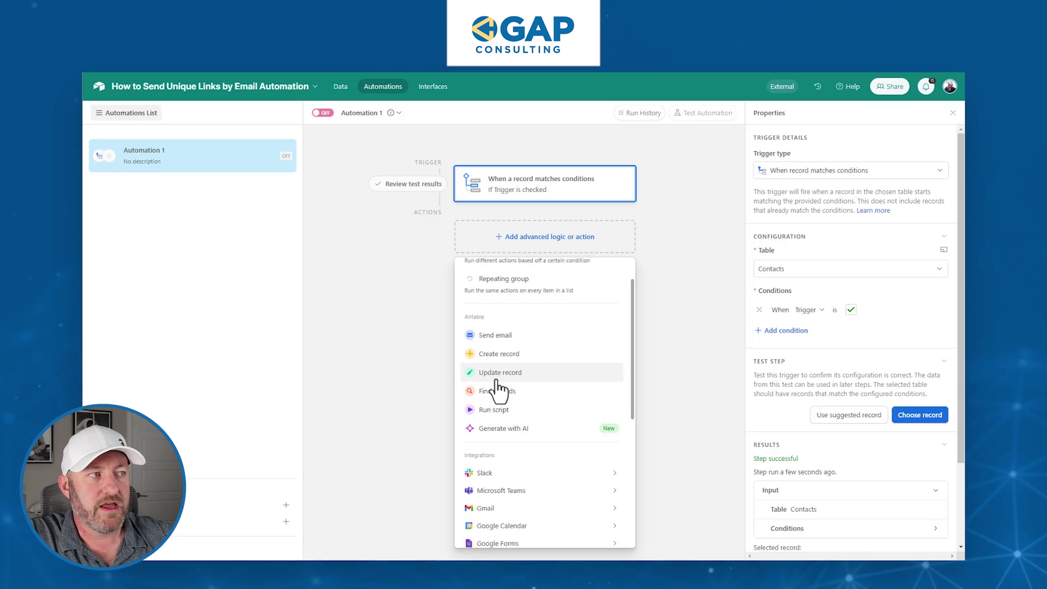
pyautogui.scroll(-3, 496, 338)
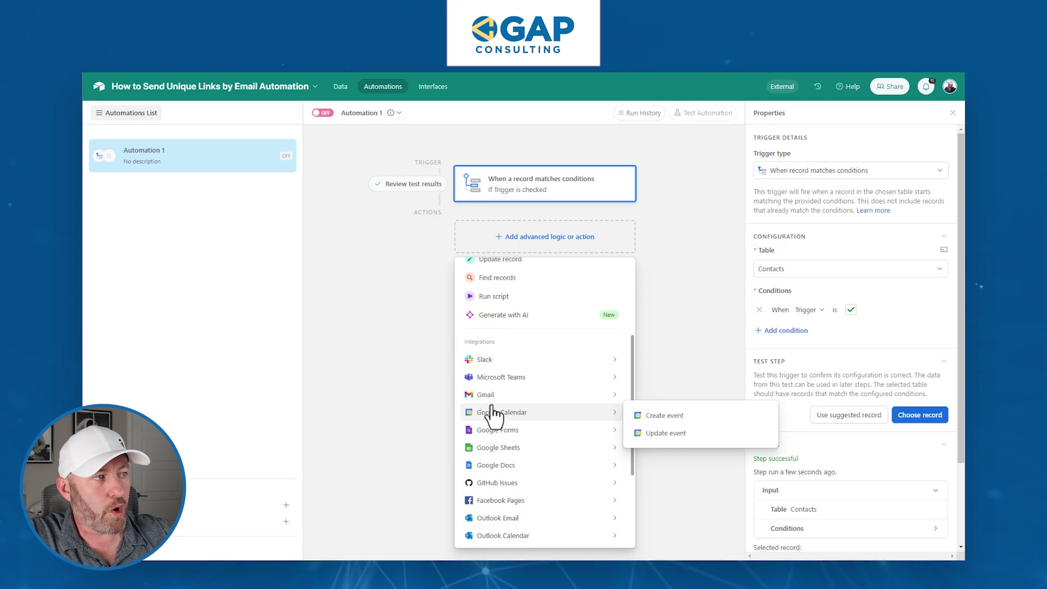
pyautogui.moveTo(491, 352)
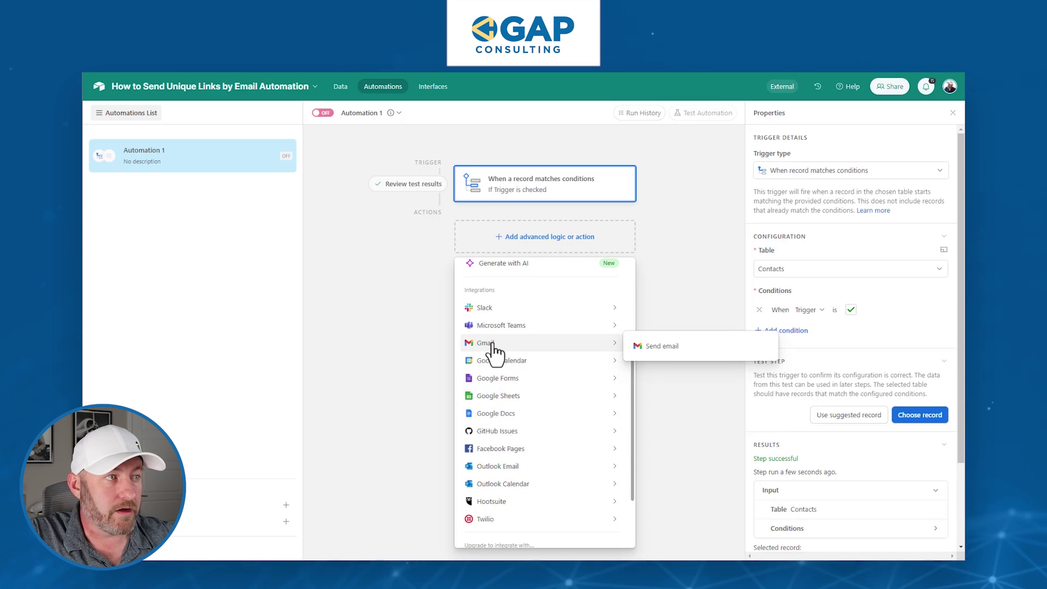
pyautogui.click(659, 347)
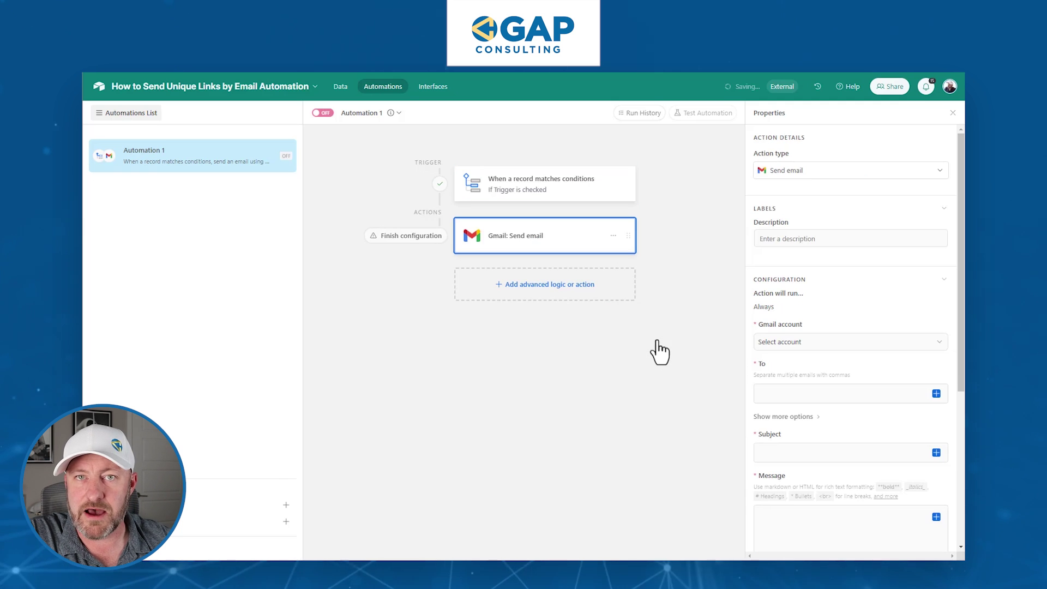
pyautogui.click(799, 342)
pyautogui.click(799, 383)
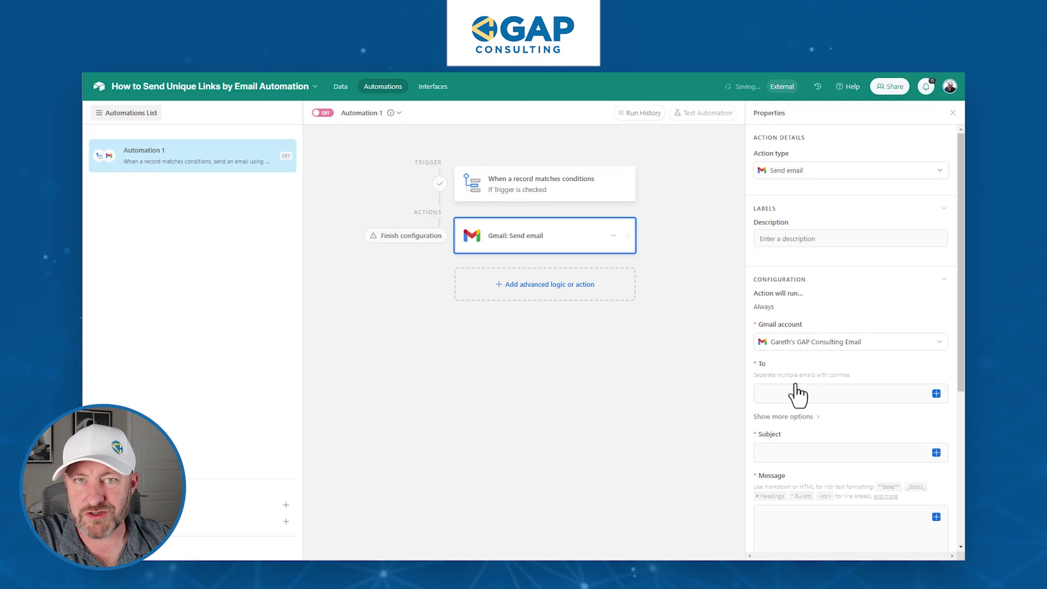
# Set the email's recipient to the Email field value from the triggering record.
pyautogui.click(936, 393)
pyautogui.scroll(-2, 818, 491)
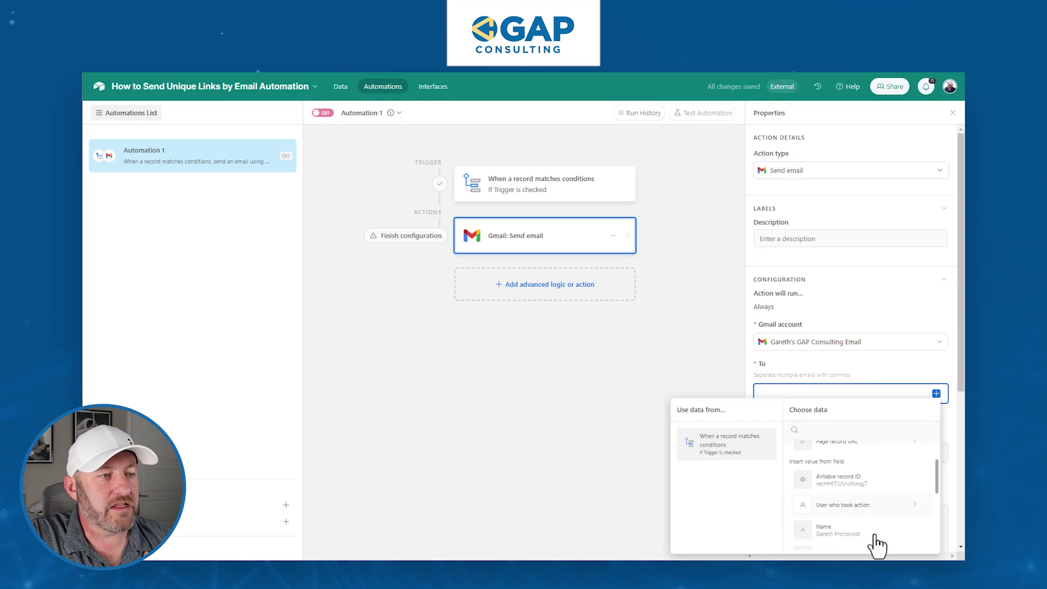
pyautogui.scroll(-4, 851, 499)
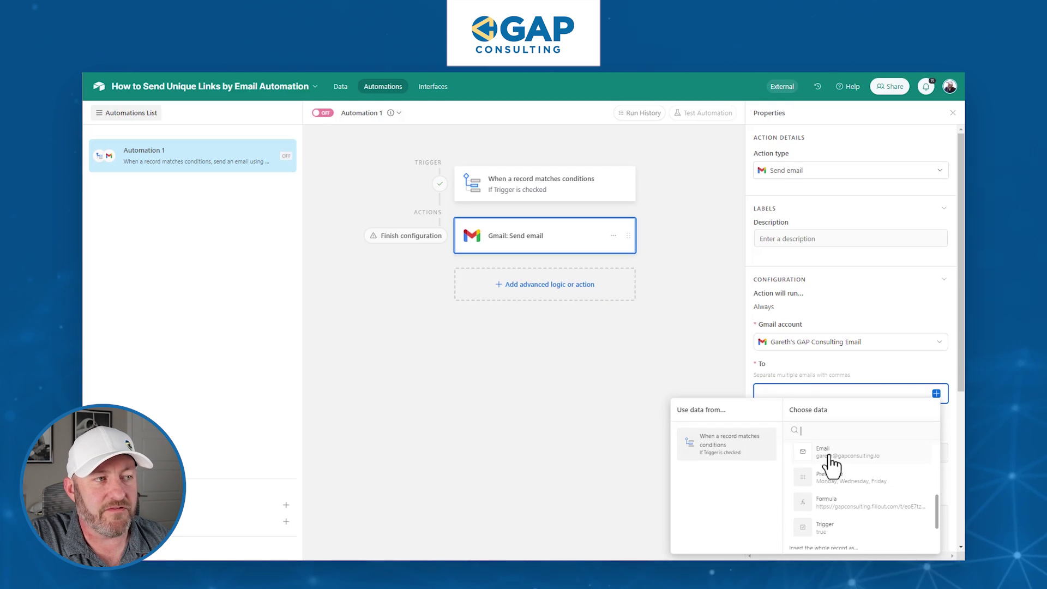
pyautogui.click(831, 455)
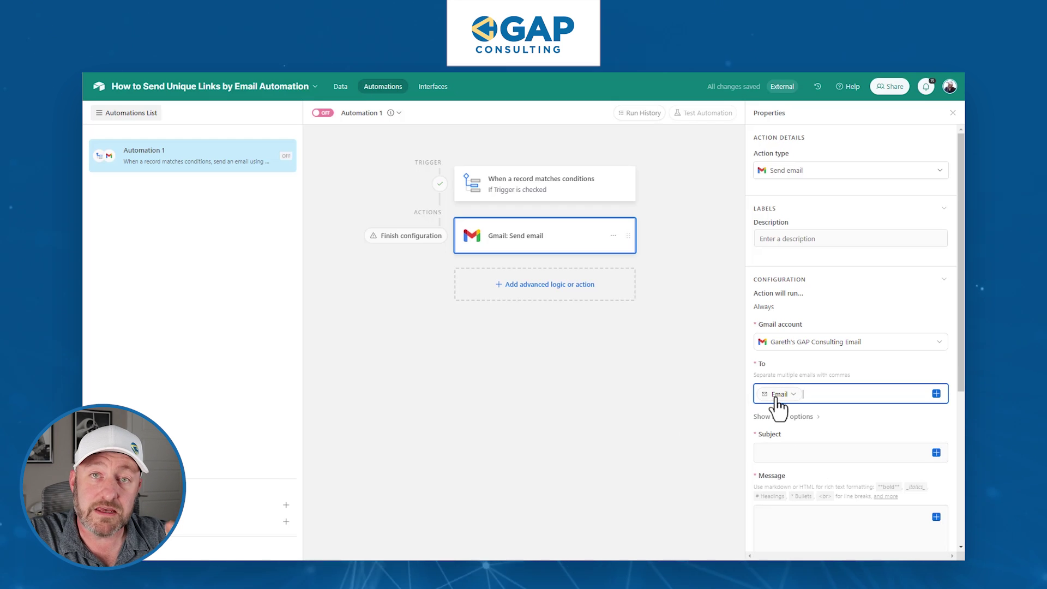
pyautogui.moveTo(778, 406)
# Enter "Please provide feedback" as the email subject.
pyautogui.click(833, 456)
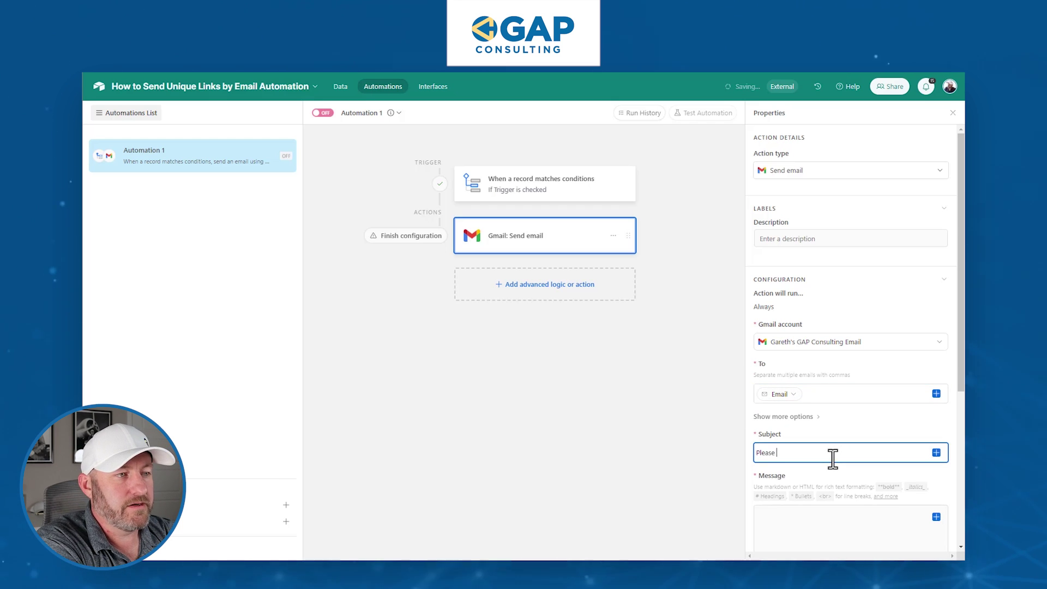
pyautogui.write('Please por')
pyautogui.press('BackSpace')
pyautogui.press('BackSpace')
pyautogui.write('ro')
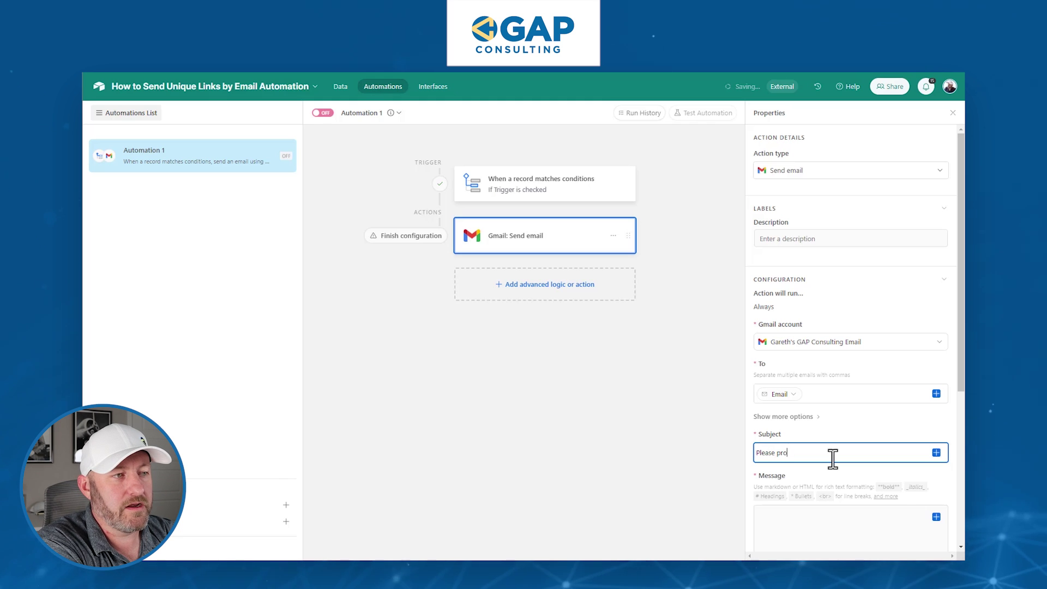
pyautogui.write('vide feedback')
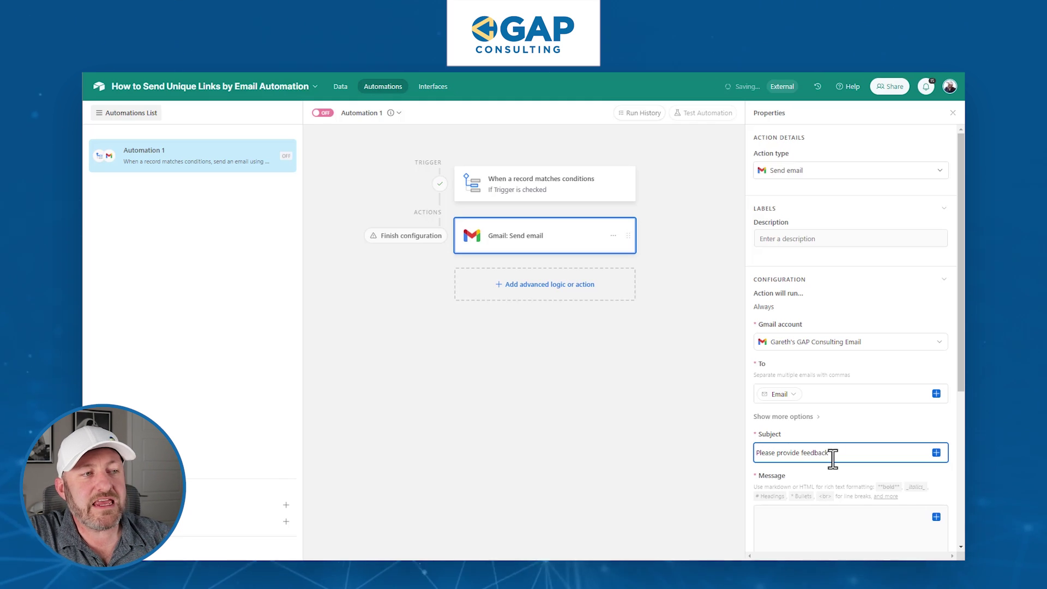
# Begin the email message with "Hi", the triggering record's Name value and a comma.
pyautogui.scroll(-1, 846, 488)
pyautogui.scroll(-5, 845, 488)
pyautogui.click(865, 306)
pyautogui.write('Hi')
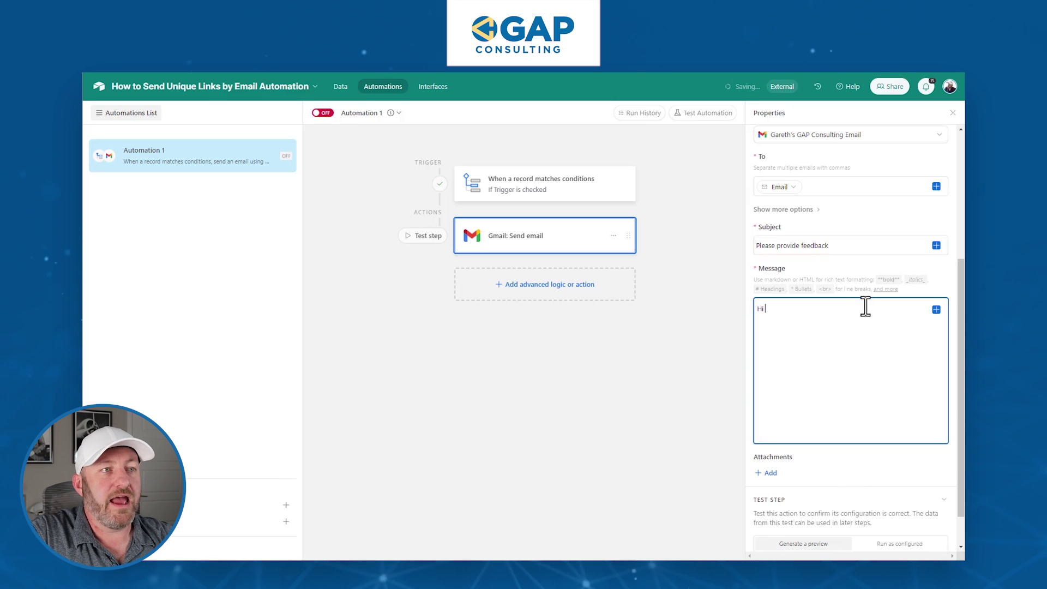
pyautogui.click(935, 310)
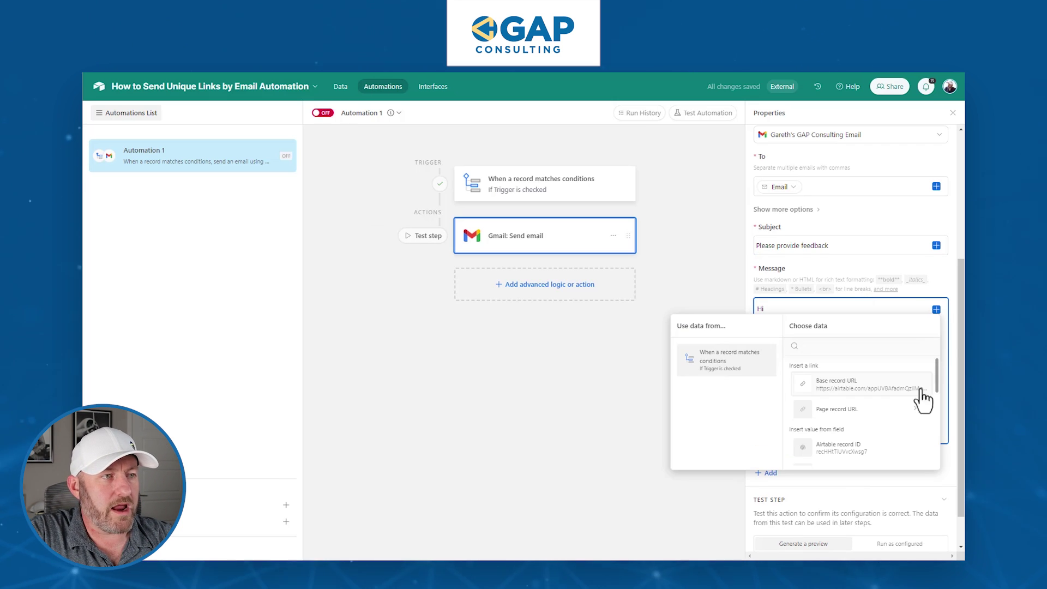
pyautogui.scroll(-1, 848, 422)
pyautogui.scroll(-1, 842, 435)
pyautogui.click(826, 406)
pyautogui.write(',')
# Add the text "Please fillout this form" below the greeting, after a blank line.
pyautogui.press('Return')
pyautogui.press('Return')
pyautogui.write('P')
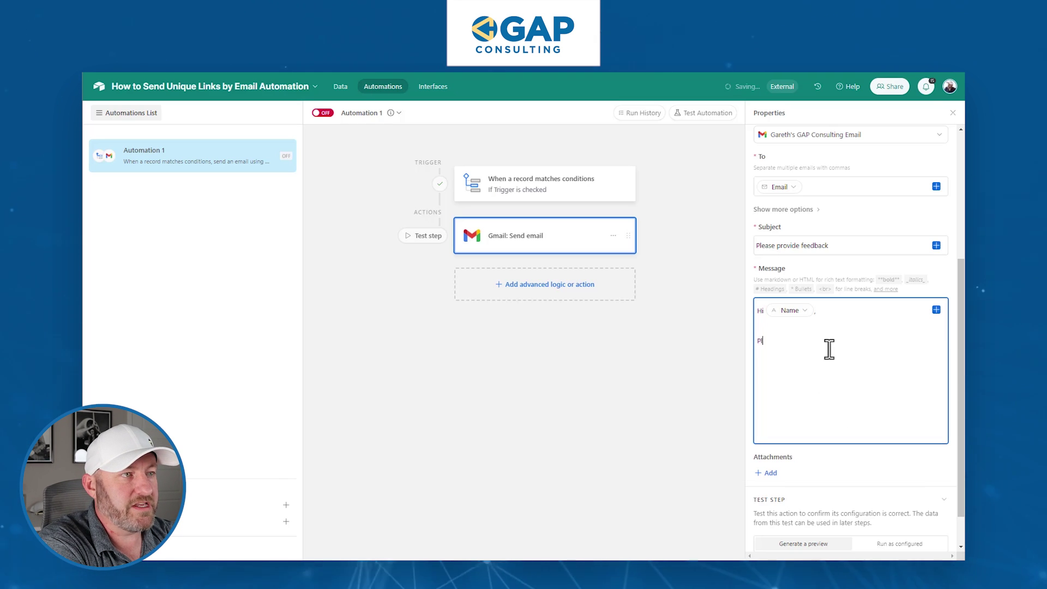
pyautogui.write('lease fillout this form')
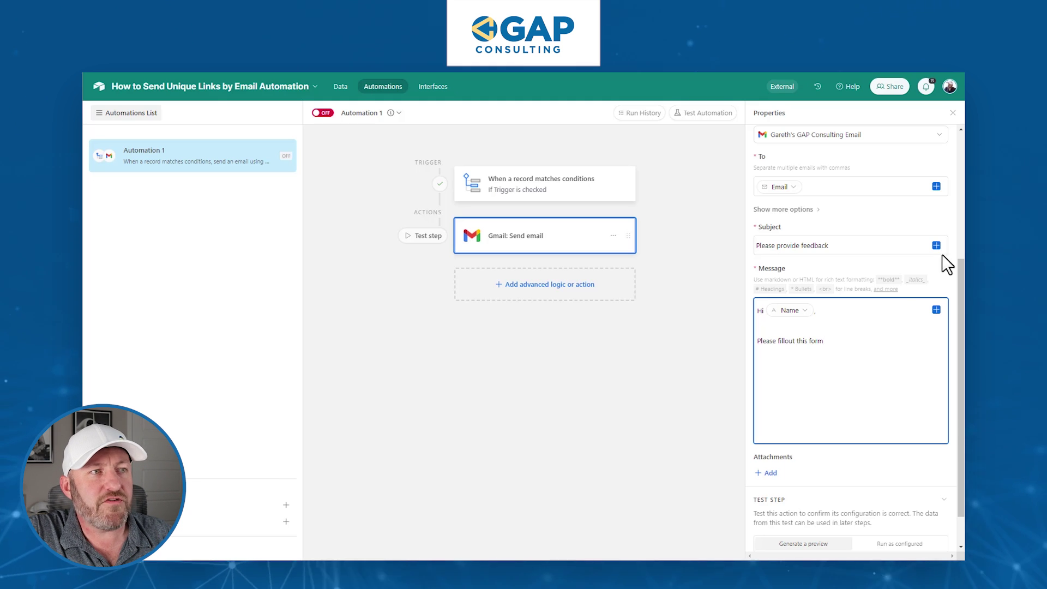
# Open Airtable's Markdown help article and examine the hyperlink syntax in the reference table.
pyautogui.click(884, 290)
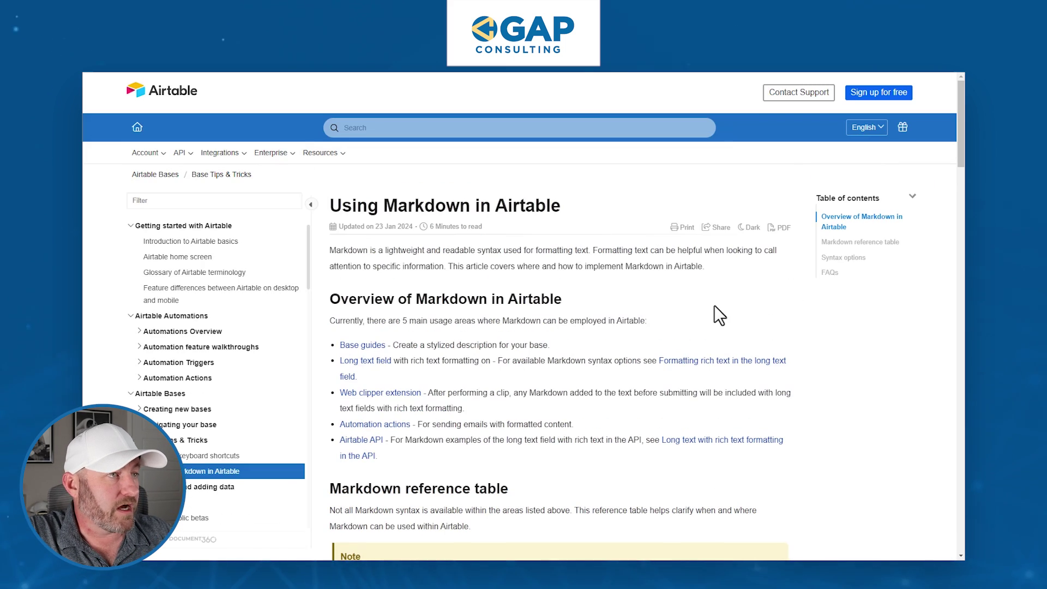
pyautogui.scroll(-3, 556, 293)
pyautogui.scroll(-6, 556, 294)
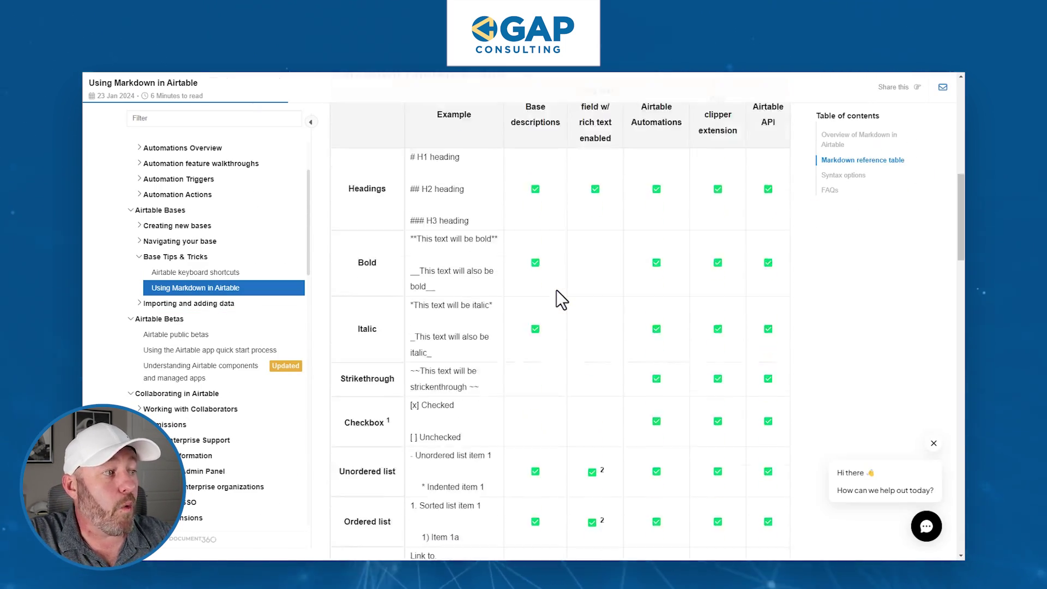
pyautogui.scroll(-5, 556, 289)
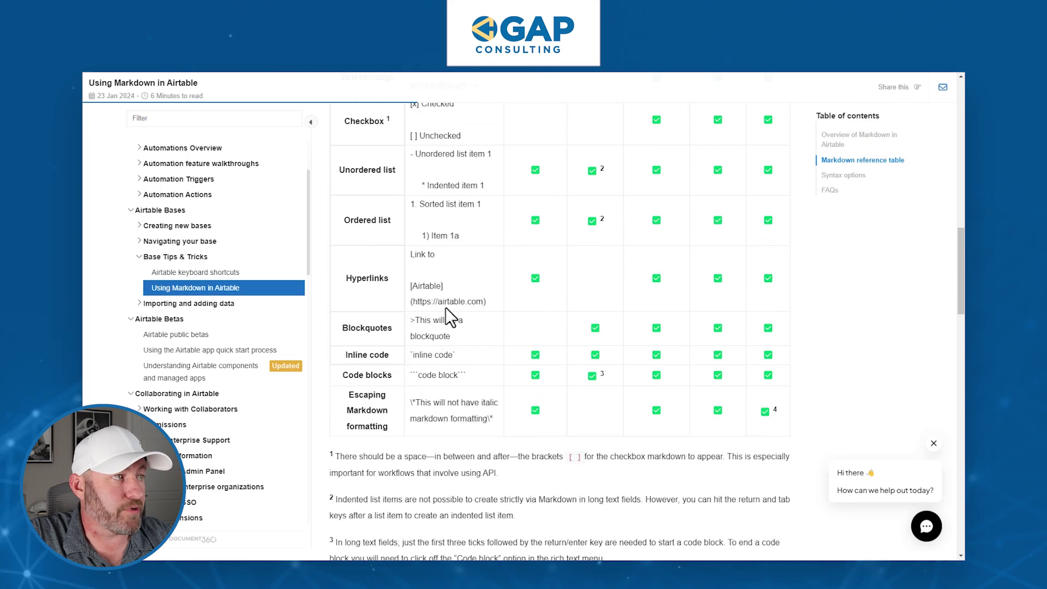
pyautogui.moveTo(486, 302); pyautogui.dragTo(410, 287)
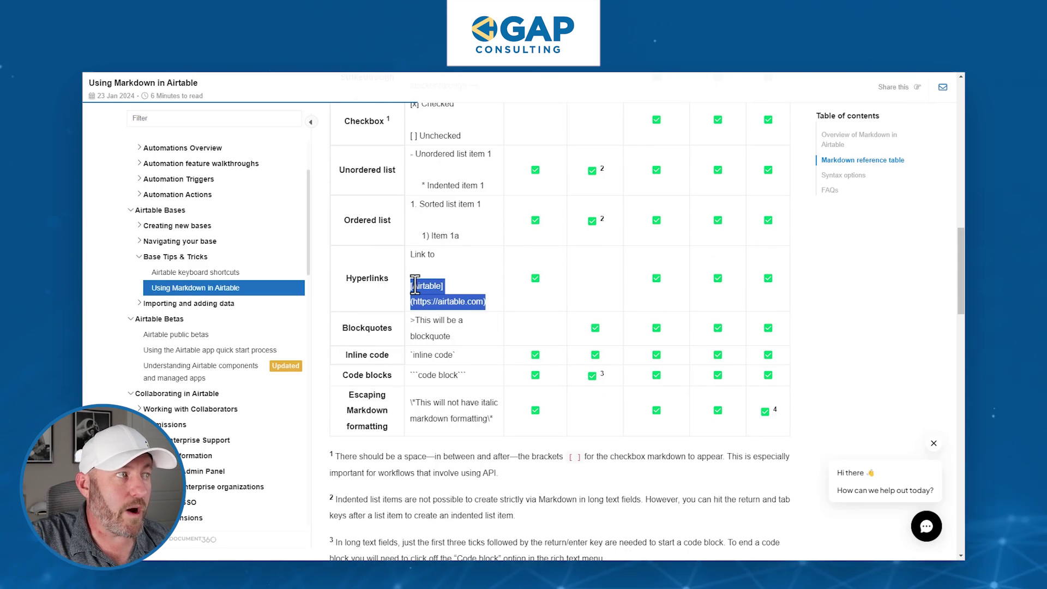
pyautogui.click(446, 291)
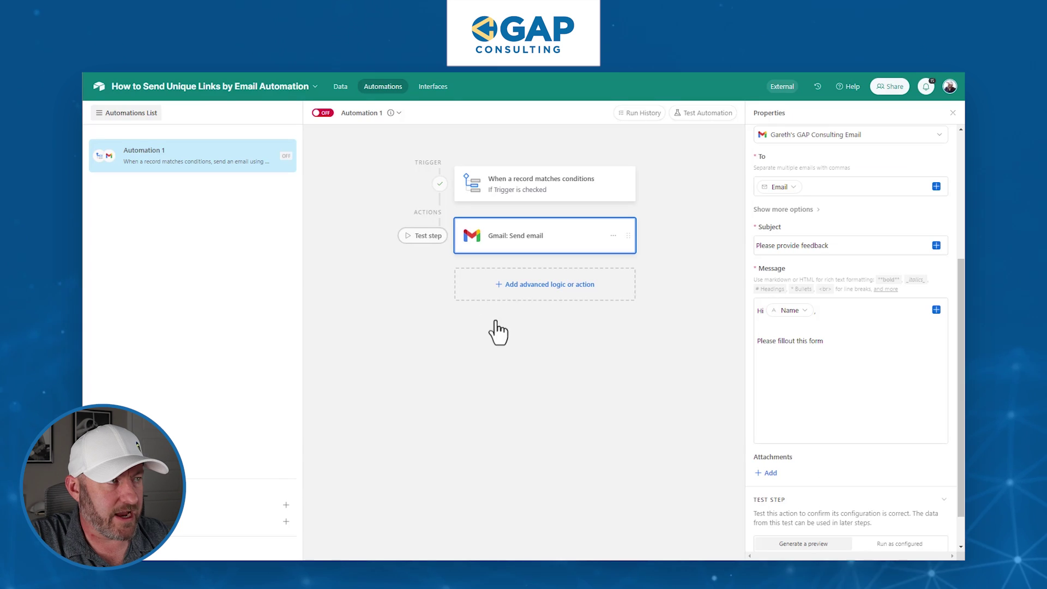
# Enclose "this form" in square brackets in the email message and add an empty pair of parentheses directly after it.
pyautogui.click(840, 341)
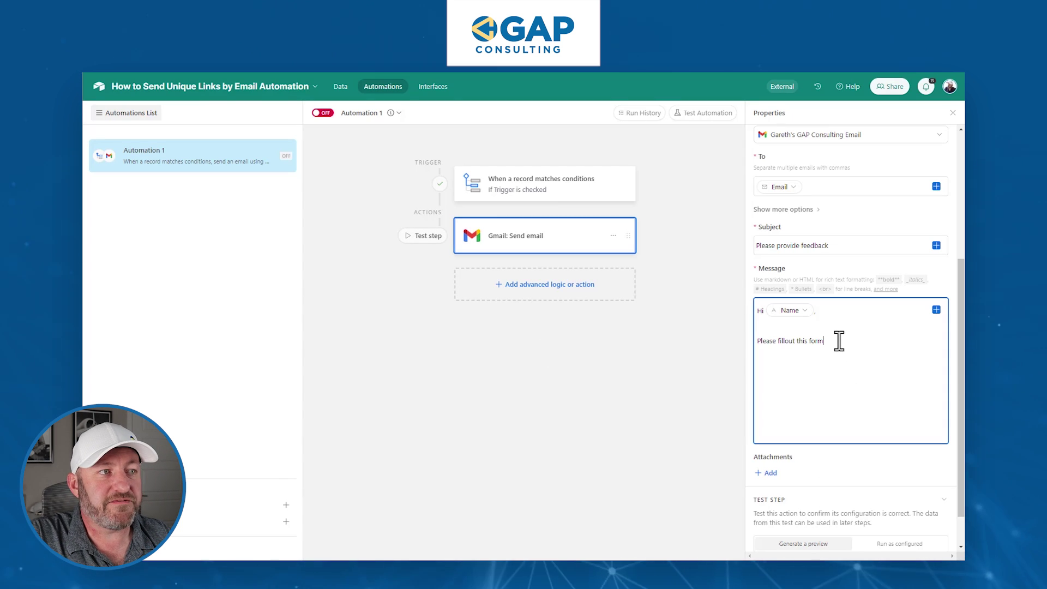
pyautogui.click(797, 344)
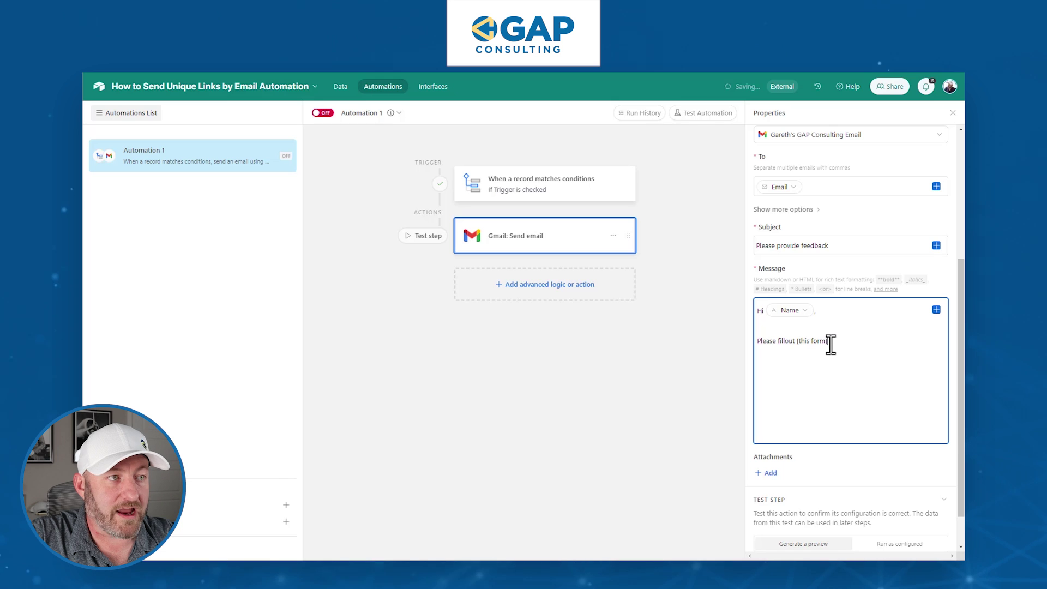
pyautogui.write('()')
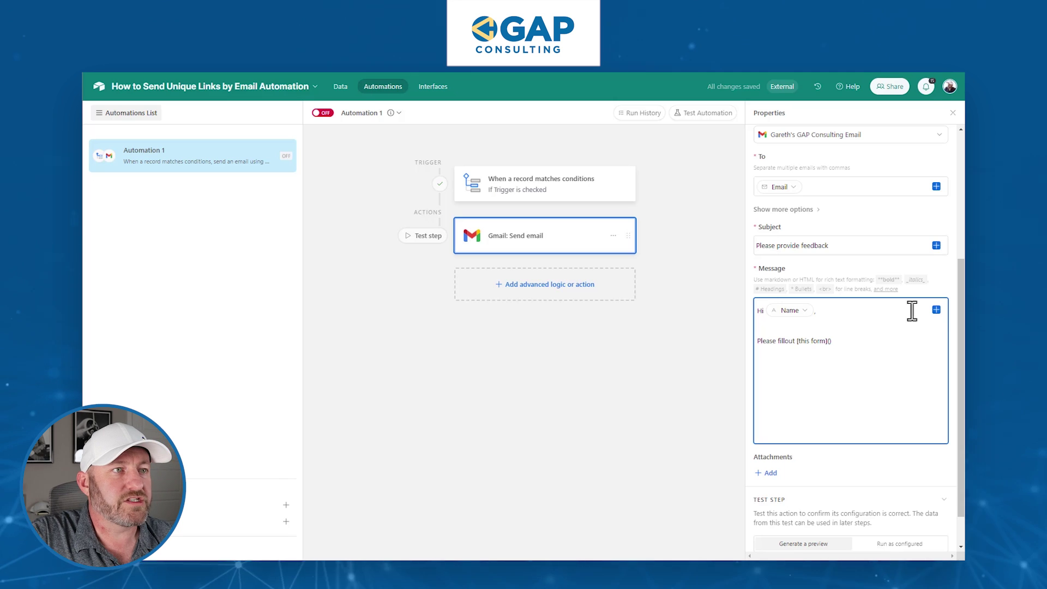
# Insert the triggering record's Formula value between the parentheses as the URL of the "this form" link.
pyautogui.click(935, 310)
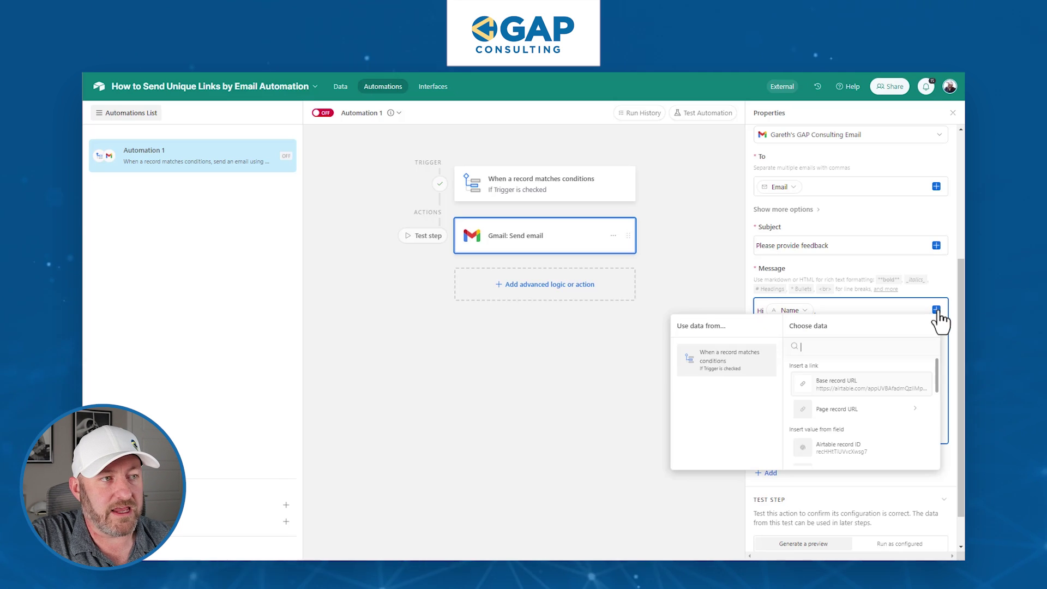
pyautogui.scroll(-2, 887, 401)
pyautogui.scroll(-3, 865, 430)
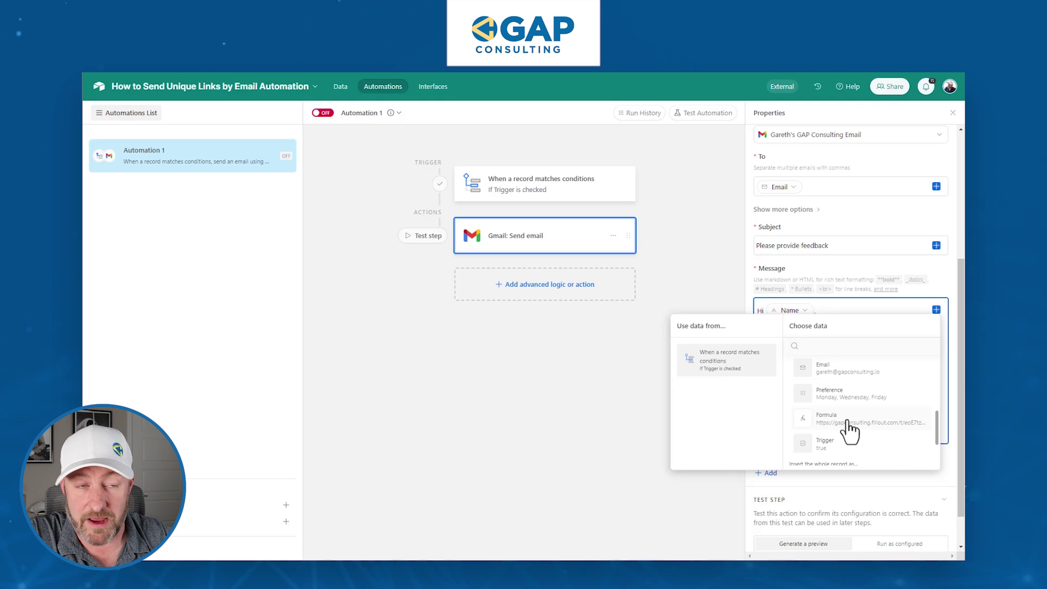
pyautogui.click(848, 422)
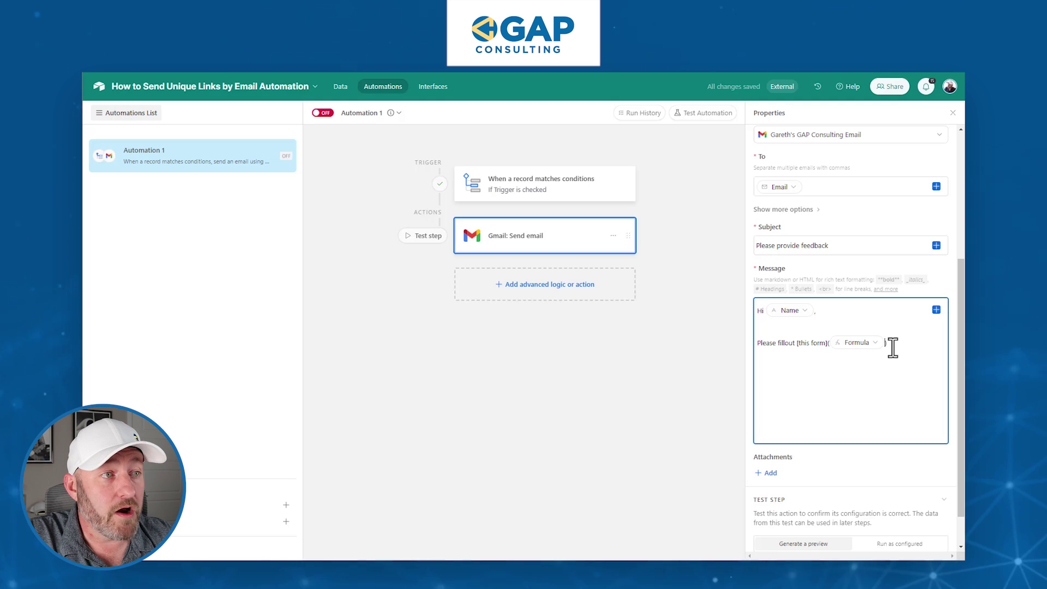
pyautogui.moveTo(796, 342); pyautogui.dragTo(828, 342)
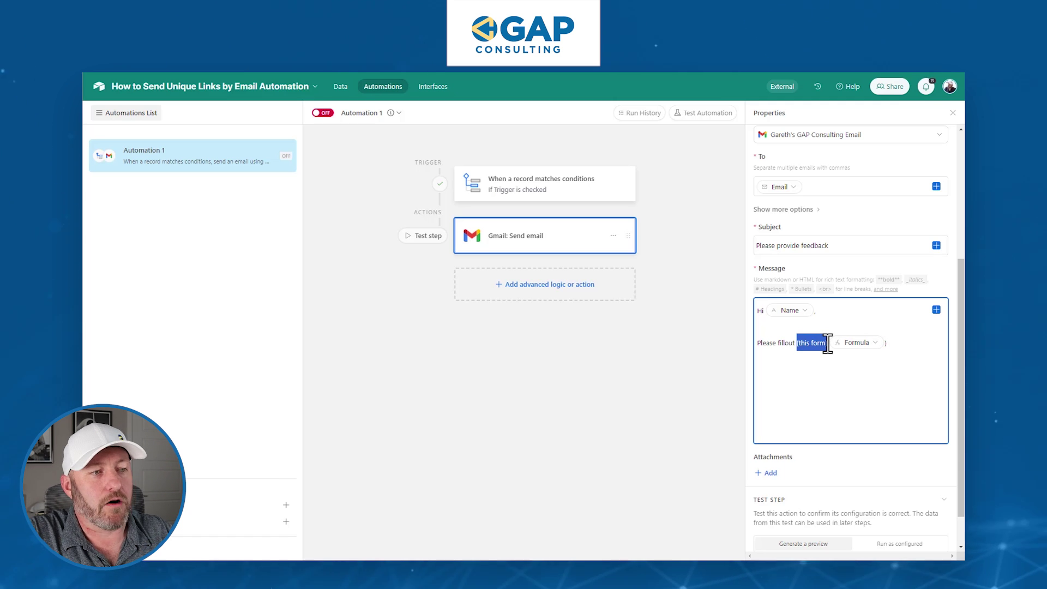
# Generate a preview of the Gmail action, examine the greeting and the "this form" hyperlink, and close the preview.
pyautogui.scroll(-2, 838, 468)
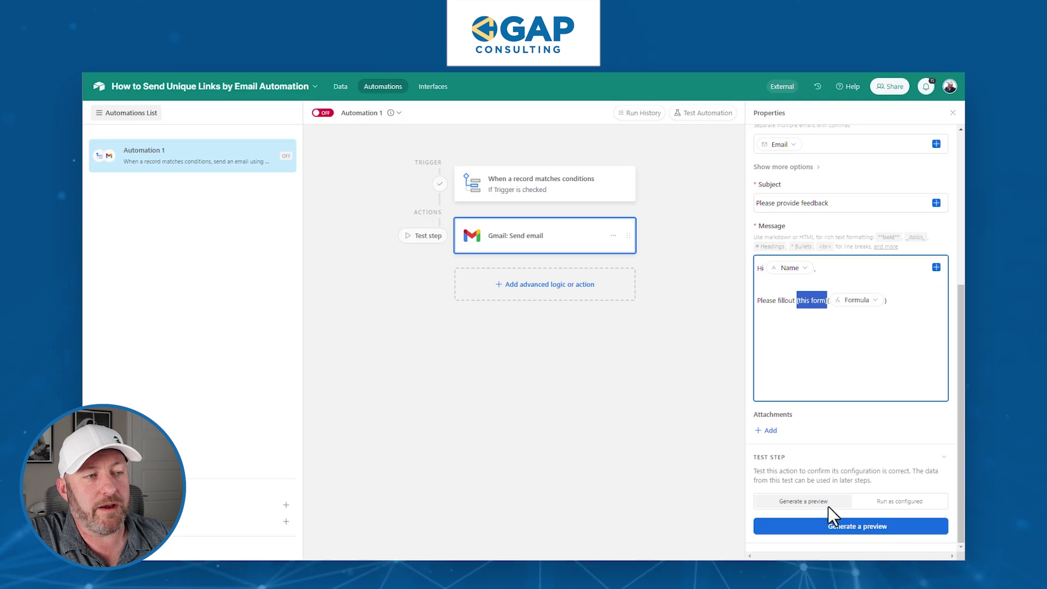
pyautogui.click(843, 527)
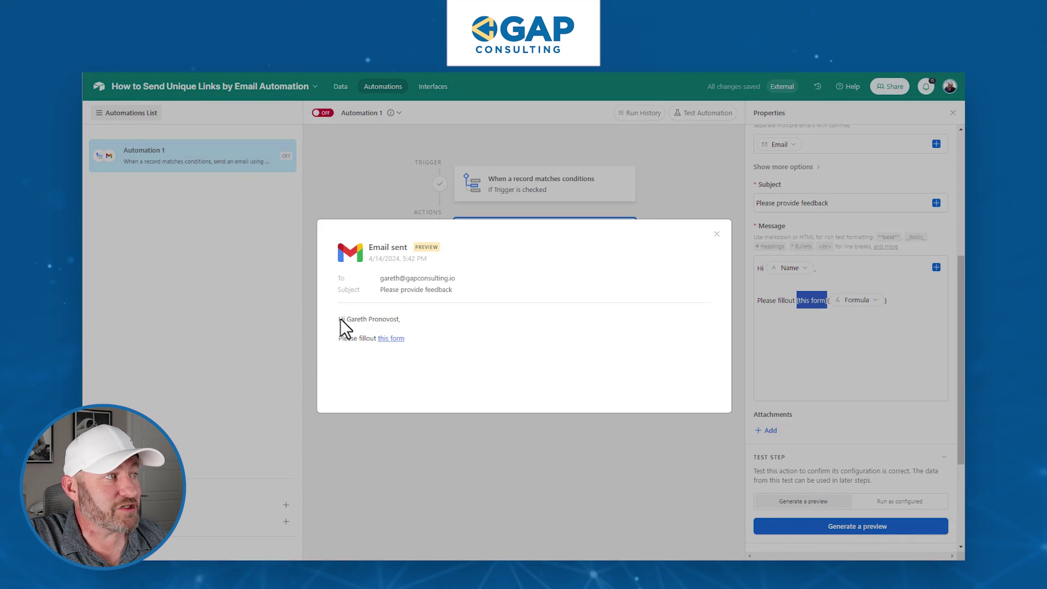
pyautogui.moveTo(348, 321); pyautogui.dragTo(400, 323)
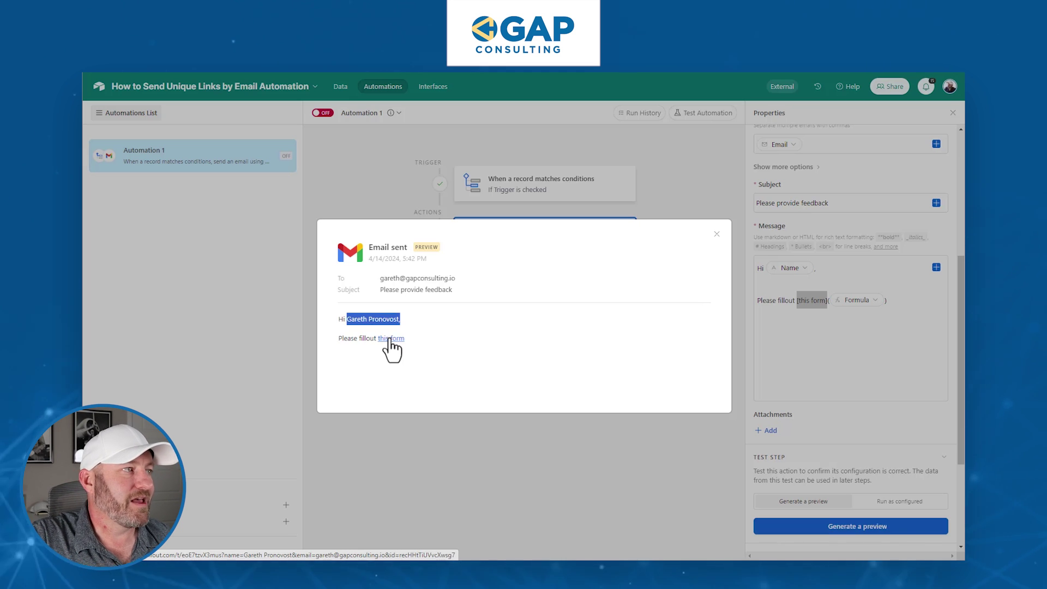
pyautogui.click(716, 235)
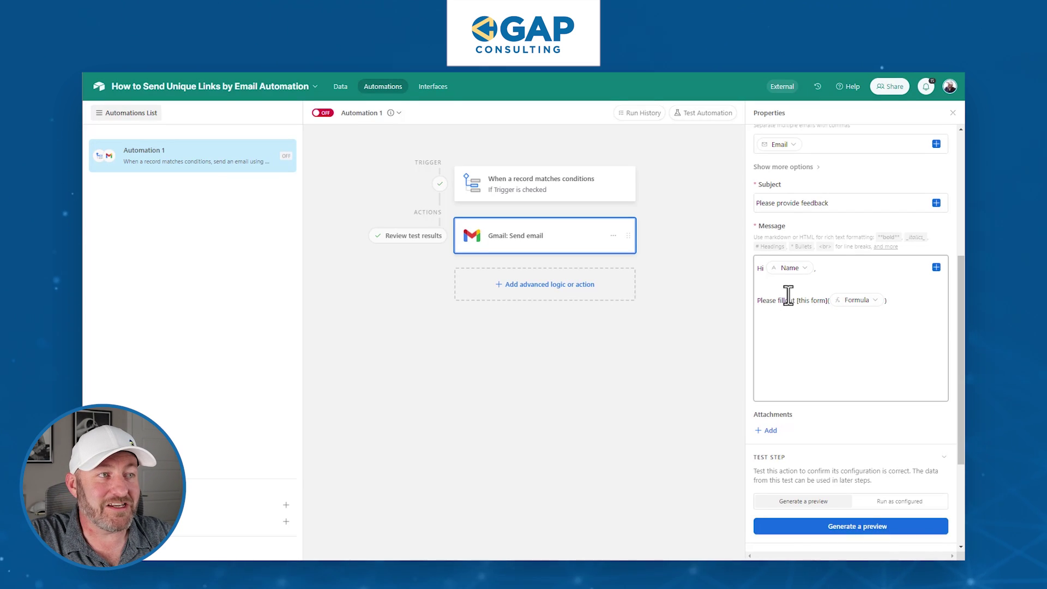
# Correct "fillout" to "fill out" in the email message and turn Automation 1 on.
pyautogui.click(802, 332)
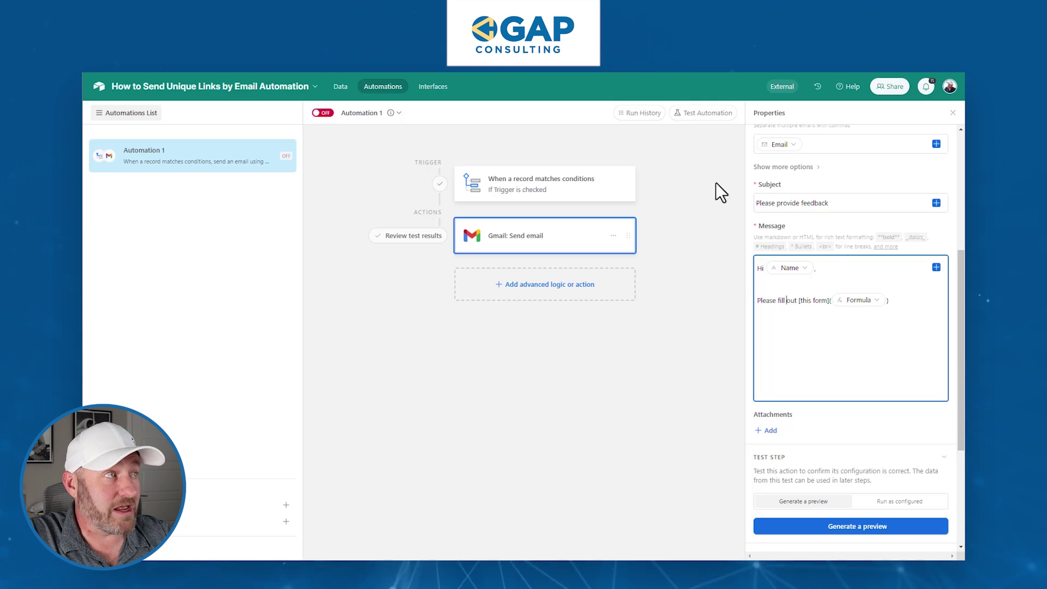
pyautogui.click(323, 116)
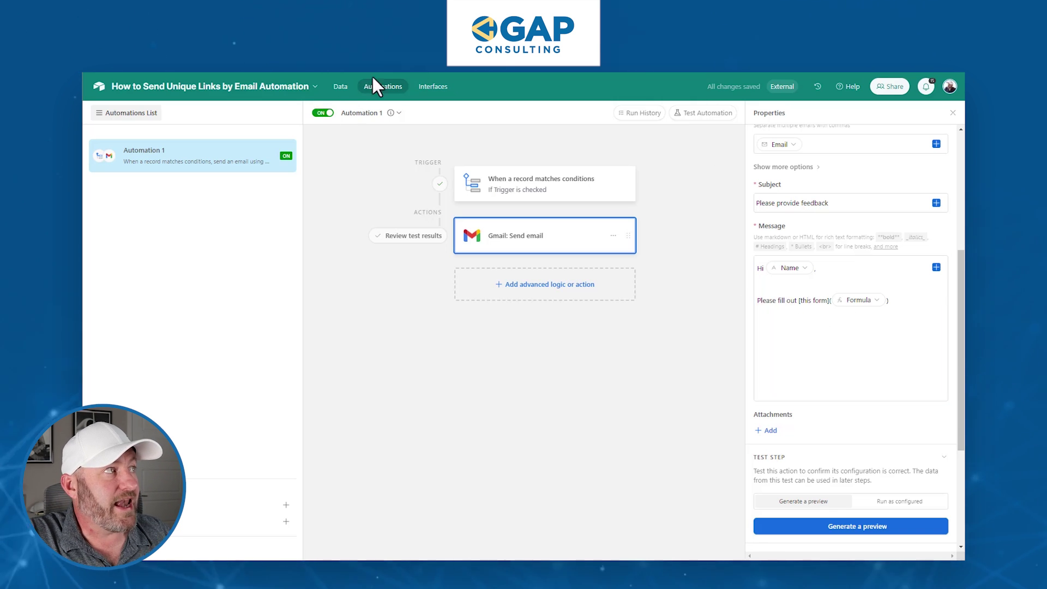
# Check Trigger for the second record in the Contacts table and open the "this form" link from its email in Gmail.
pyautogui.click(339, 88)
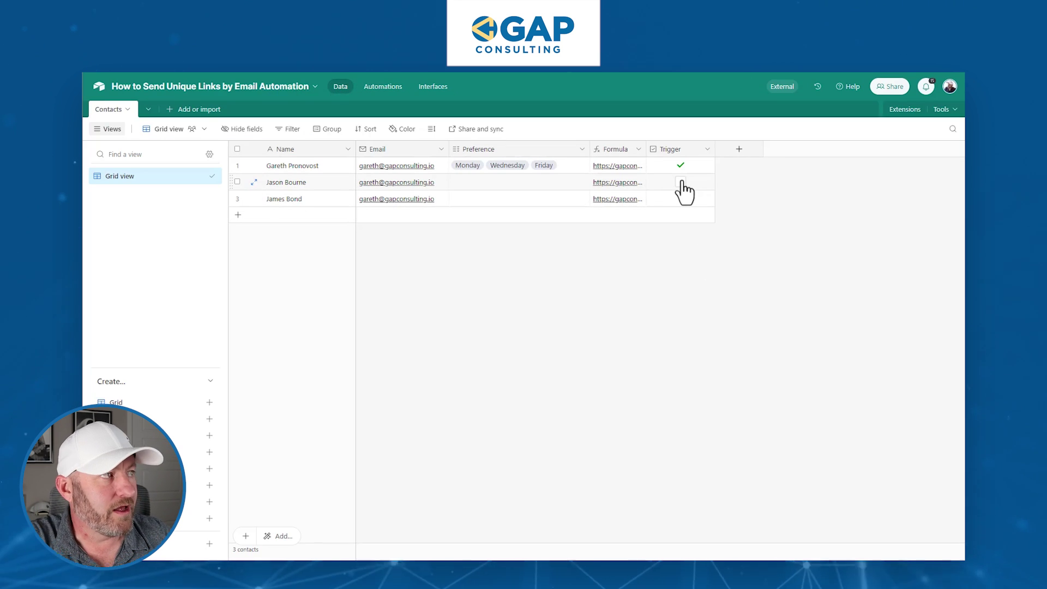
pyautogui.click(299, 184)
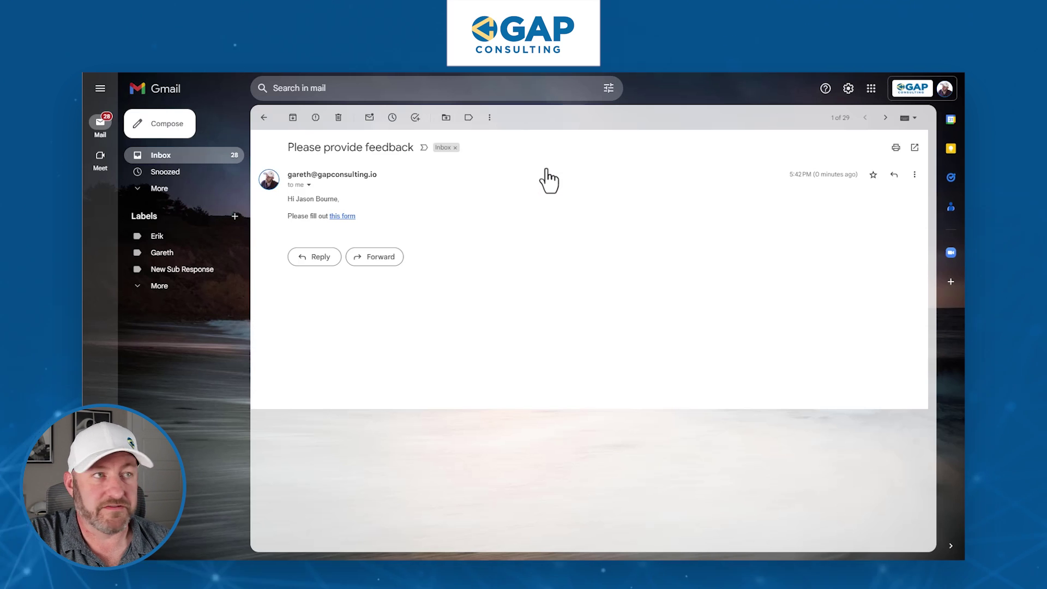
pyautogui.click(334, 217)
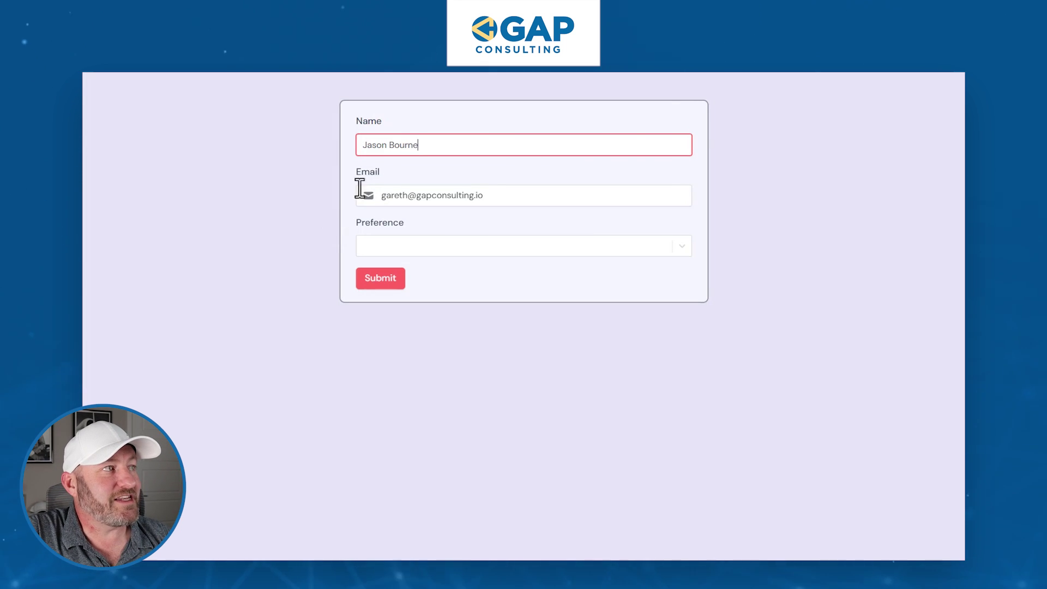
# Choose Tuesday, Thursday and Saturday as the second contact's Preference and submit the form.
pyautogui.click(402, 245)
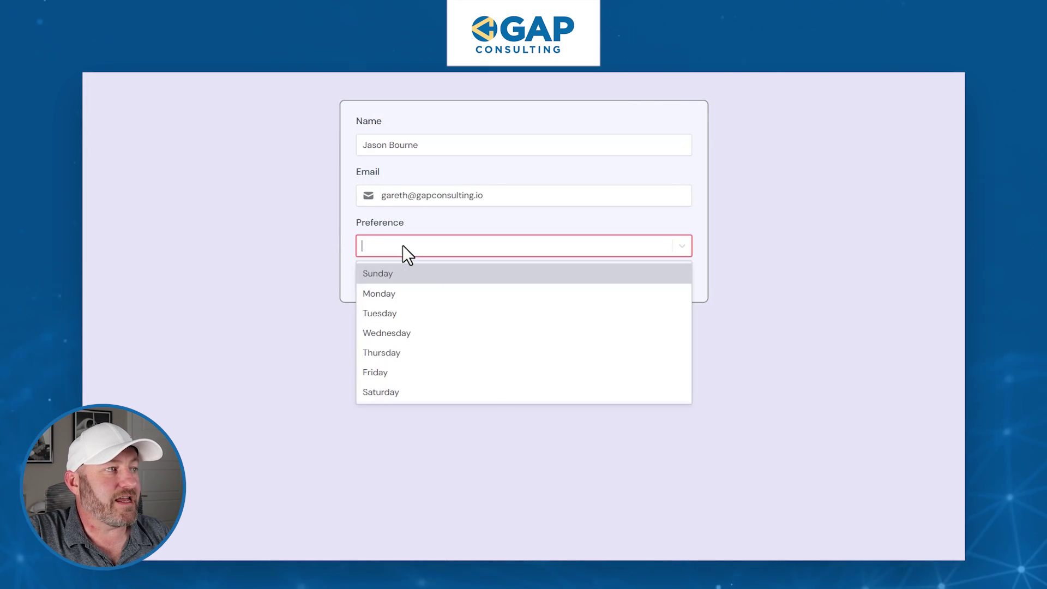
pyautogui.click(397, 319)
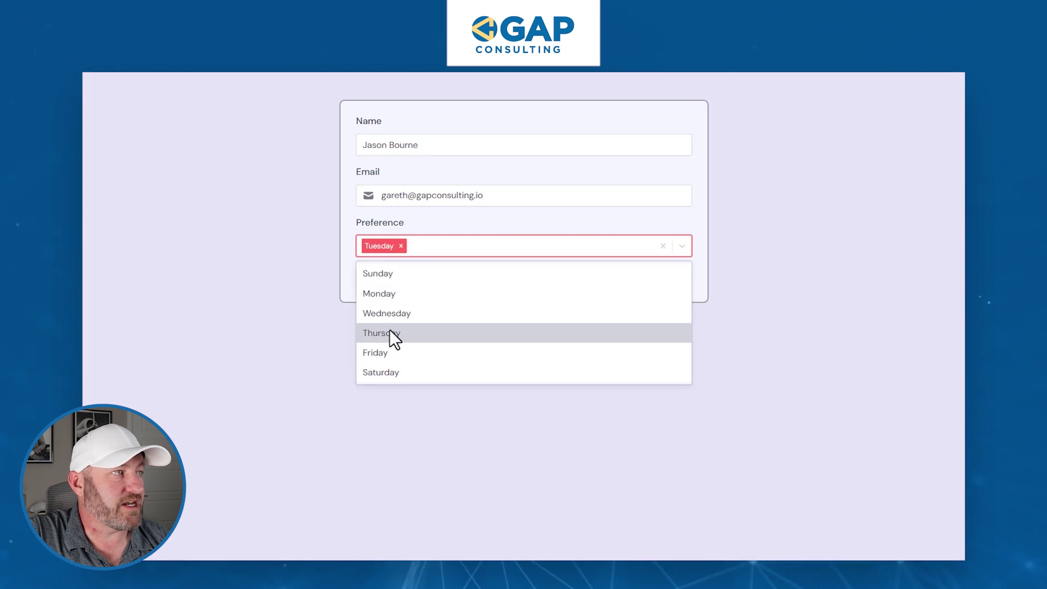
pyautogui.click(390, 331)
pyautogui.click(409, 352)
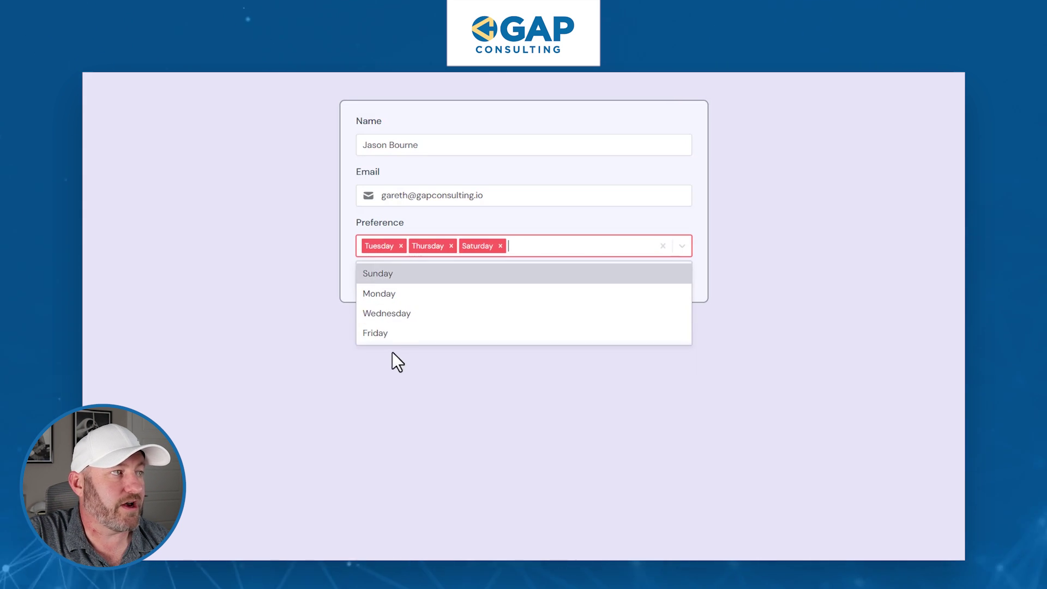
pyautogui.click(252, 331)
pyautogui.click(374, 286)
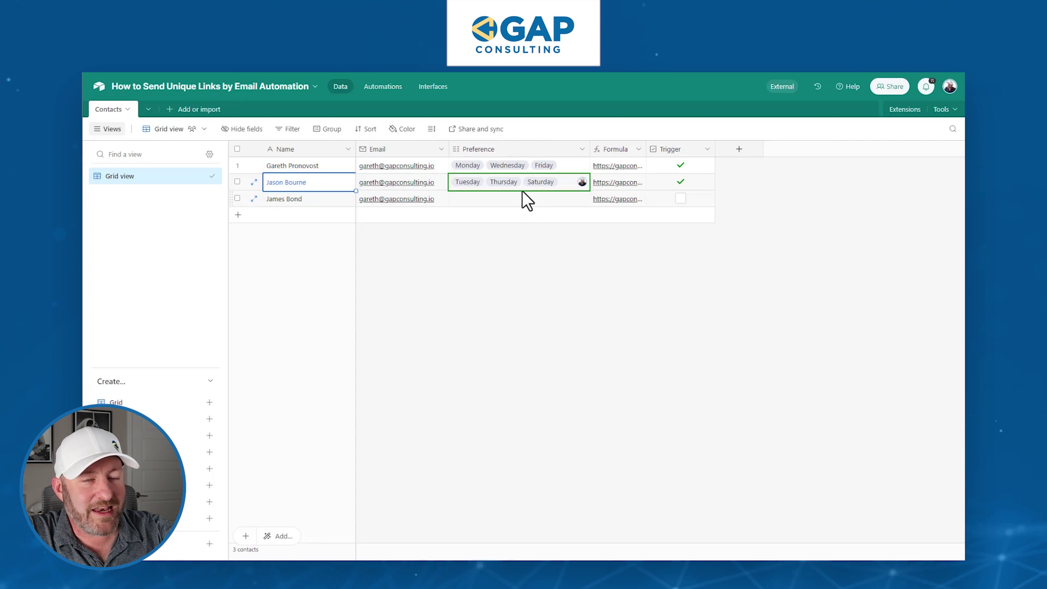
# Check Trigger for the third record in Contacts and follow the "this form" link in the email it sends to Gmail.
pyautogui.click(681, 199)
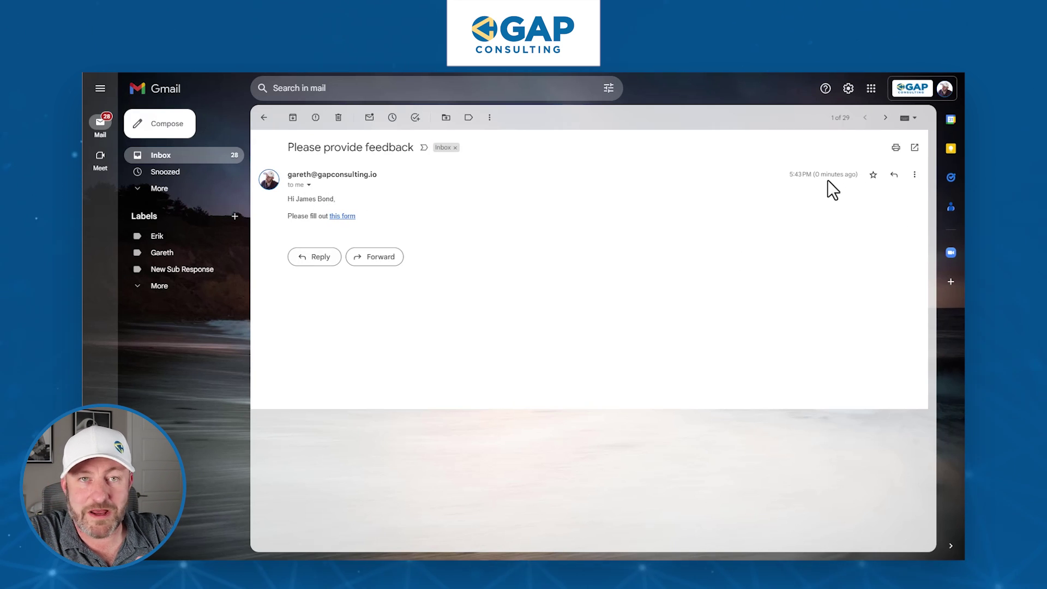
pyautogui.click(339, 220)
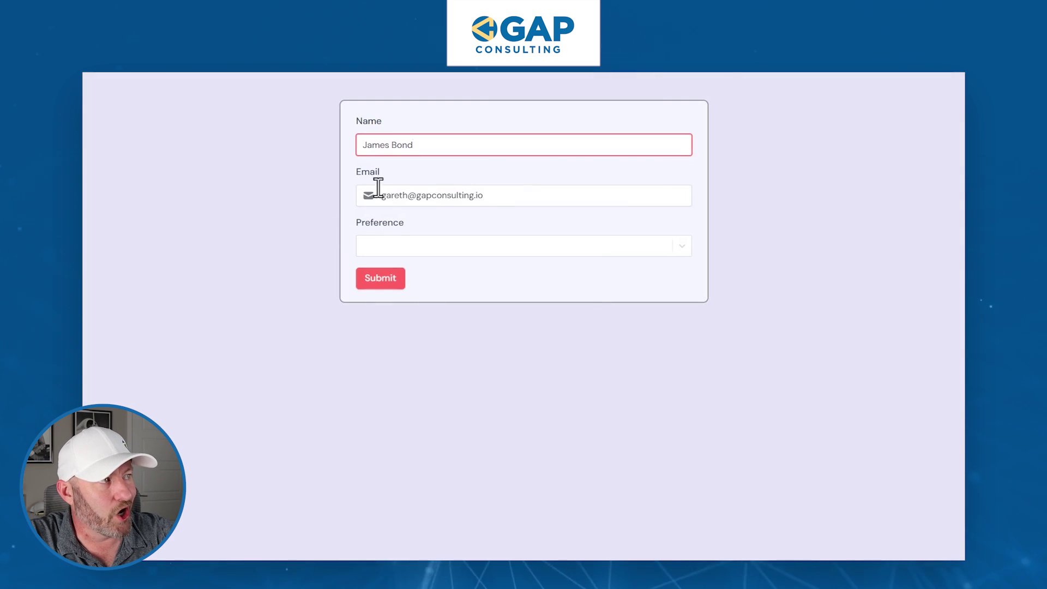
# Choose Tuesday, Thursday, Wednesday and Monday as the third contact's Preference and submit the form.
pyautogui.click(404, 250)
pyautogui.click(398, 312)
pyautogui.click(391, 333)
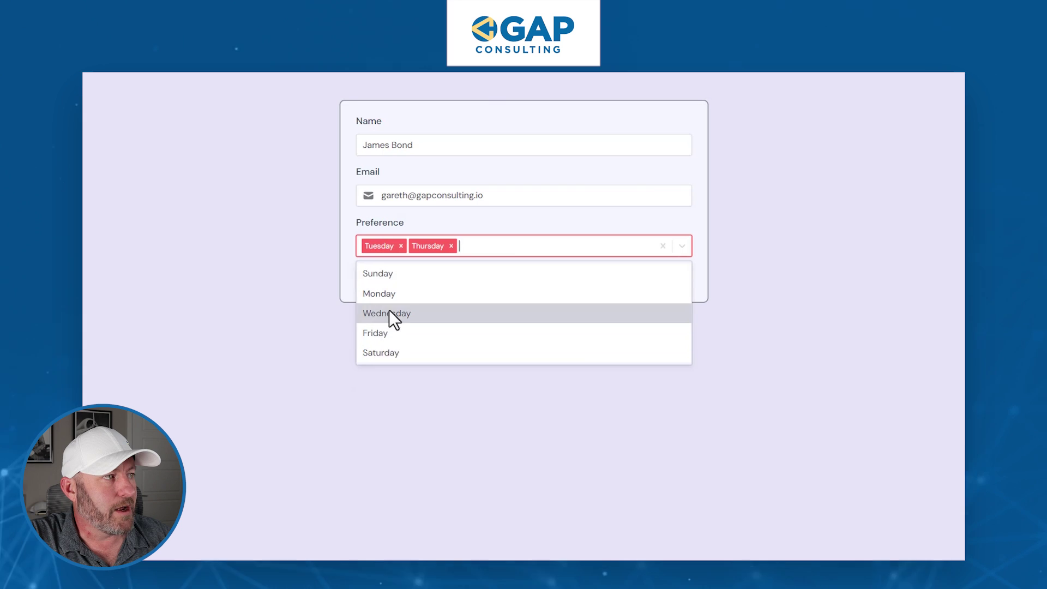
pyautogui.click(390, 314)
pyautogui.click(383, 297)
pyautogui.click(381, 338)
pyautogui.click(380, 284)
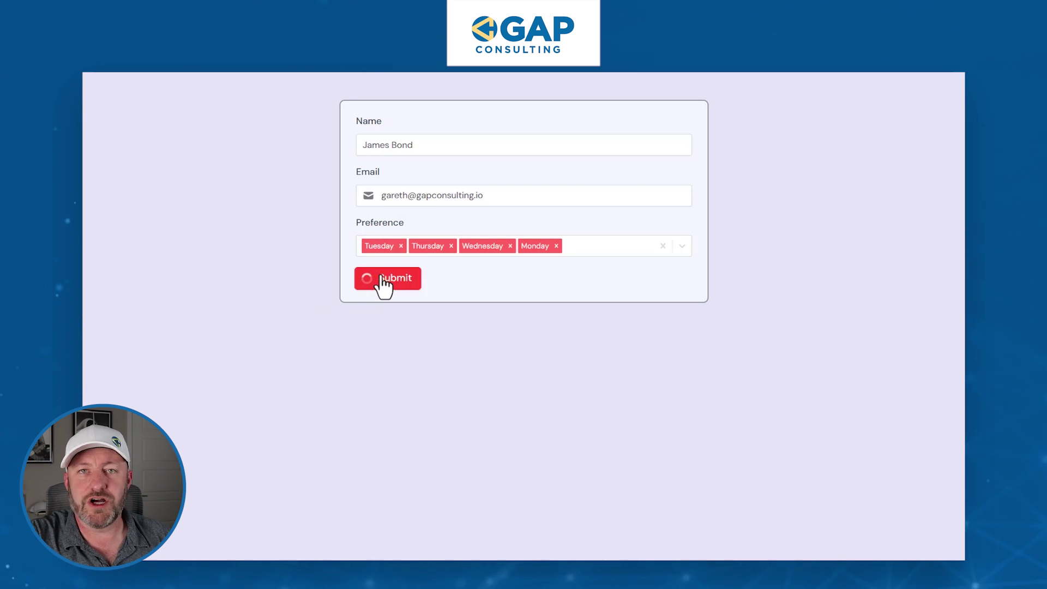